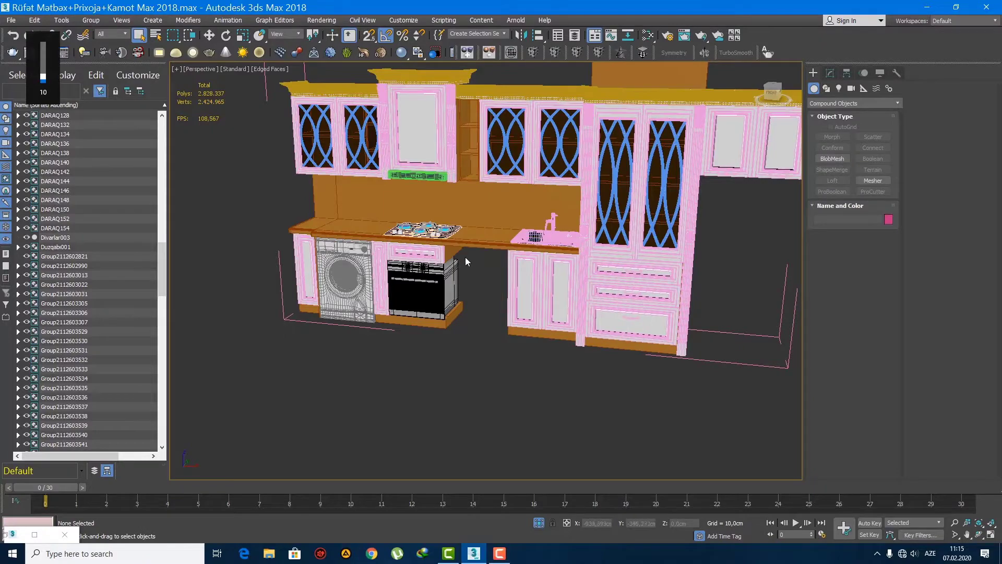
- Turn off the edged-faces display so the kitchen model shows with plain shading in the perspective view
mouse_move(465, 257)
middle_mouse_down("alt")
mouse_move(484, 296)
mouse_move(468, 268)
mouse_move(495, 245)
mouse_move(486, 307)
middle_mouse_up("alt")
key("F4")
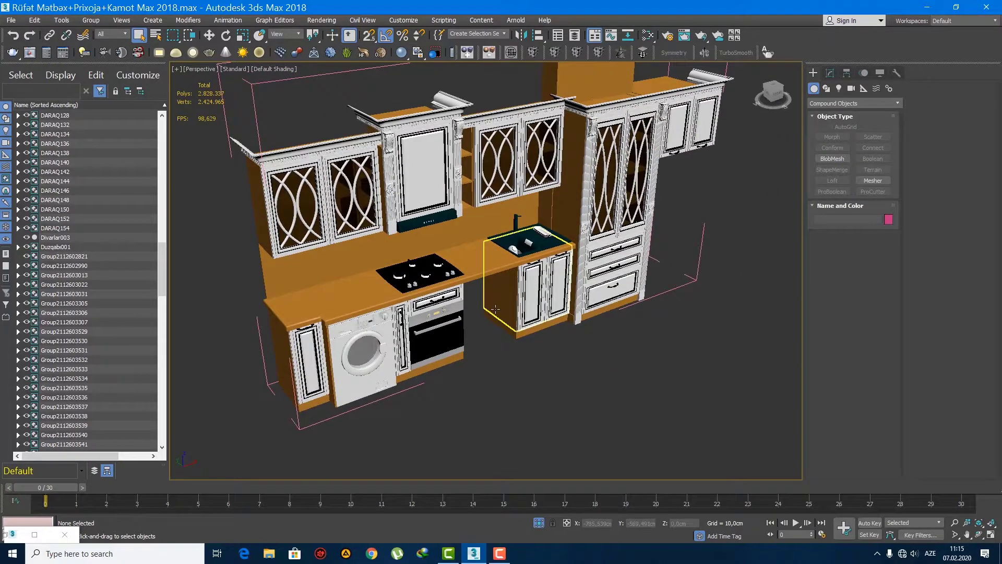
middle_click_drag(505, 371, 496, 391, "alt")
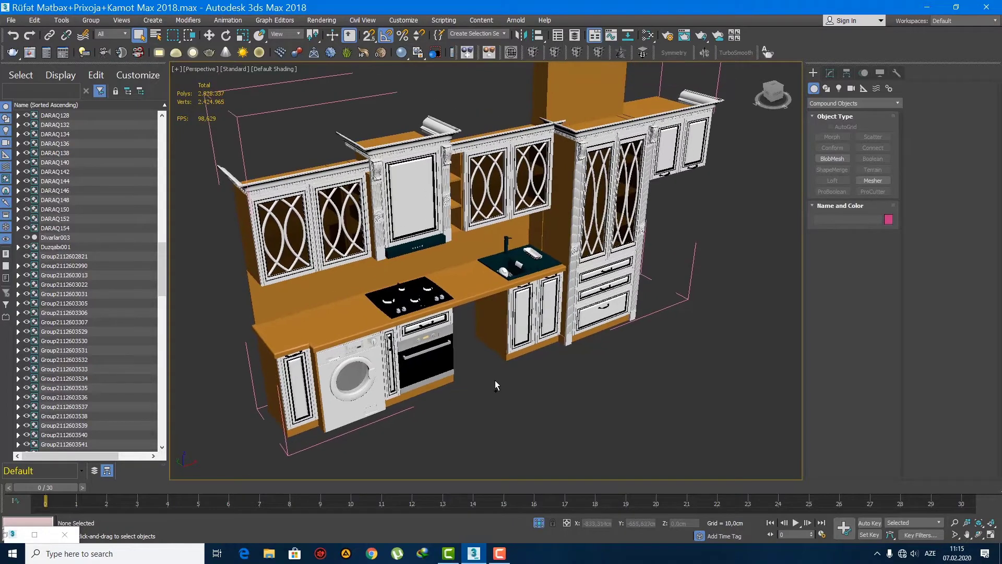
- Merge the QABYUYAN dishwasher group from xh_07_07_000211.max, stored under Modellər, QABYUYAN, fdgf3232, 2, into the scene
left_click(13, 24)
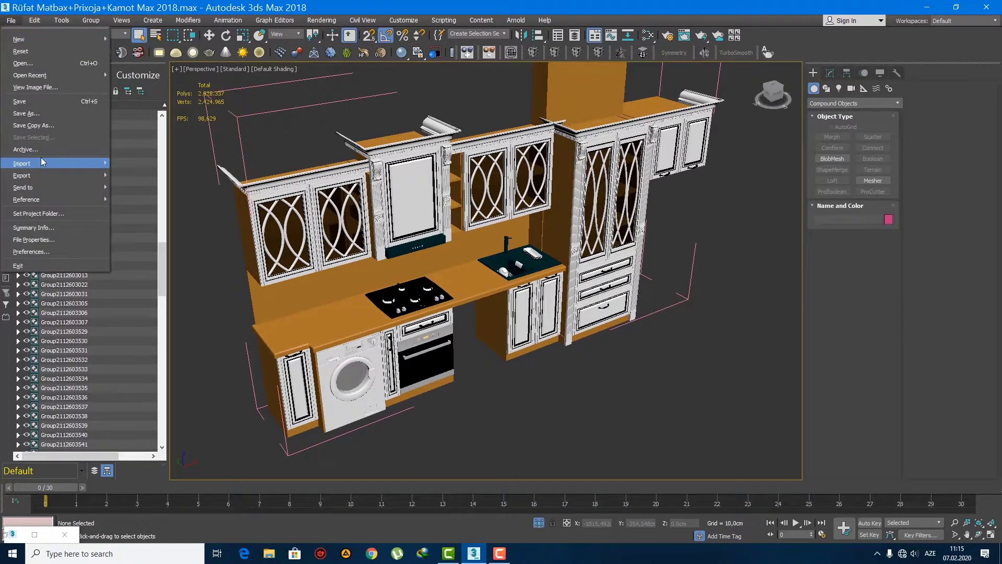
mouse_move(37, 165)
left_click(206, 183)
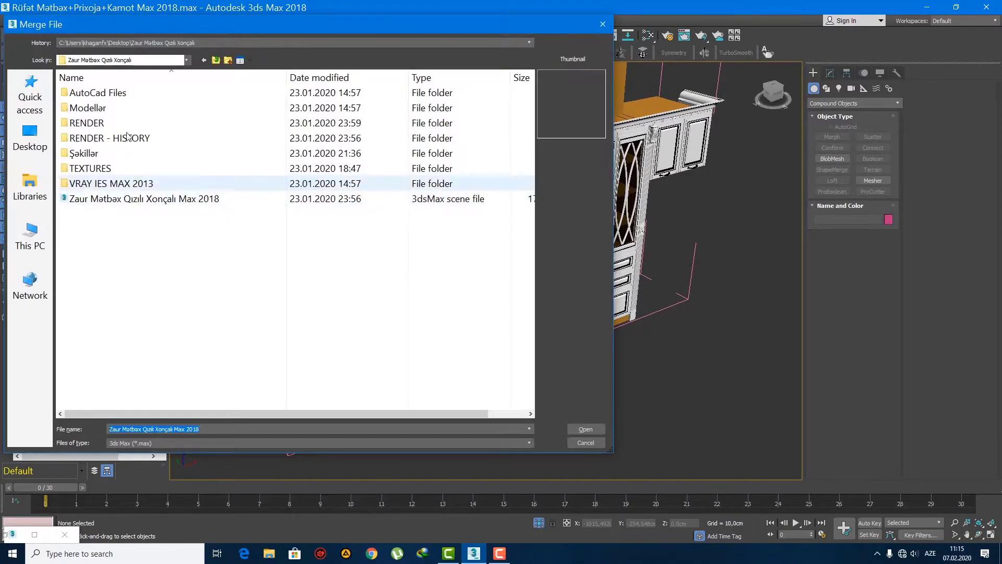
double_click(125, 109)
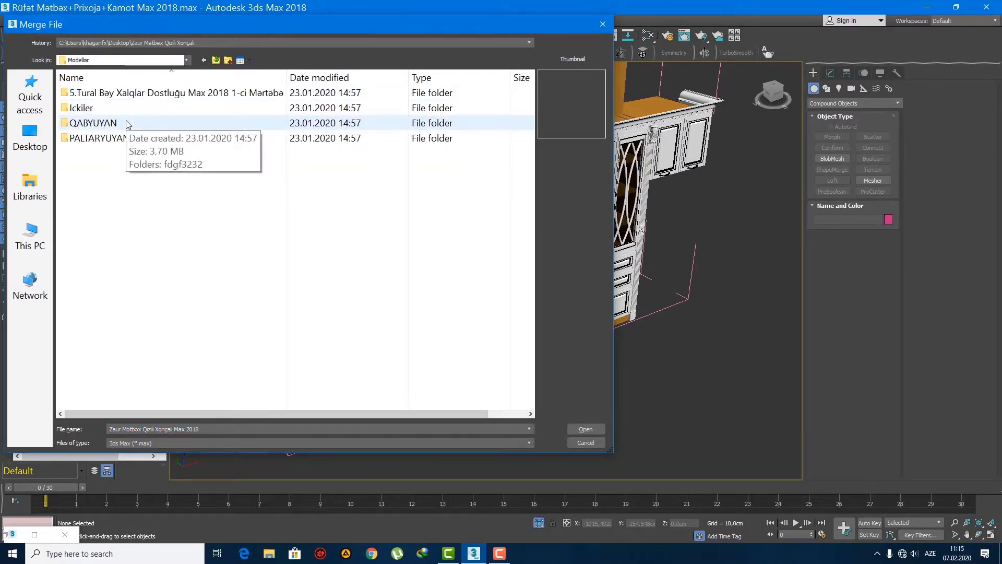
double_click(127, 121)
double_click(121, 96)
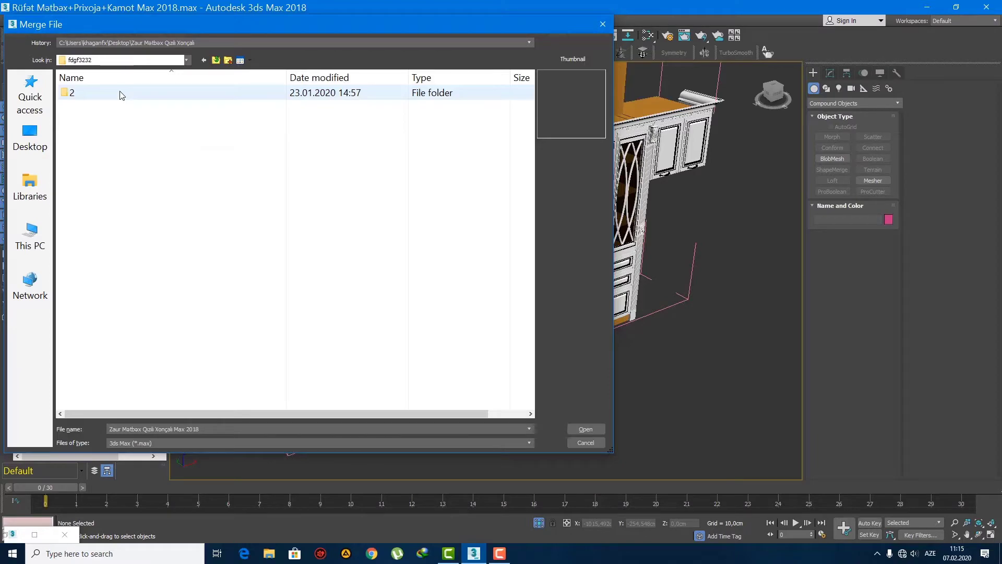
double_click(121, 94)
double_click(118, 94)
double_click(118, 94)
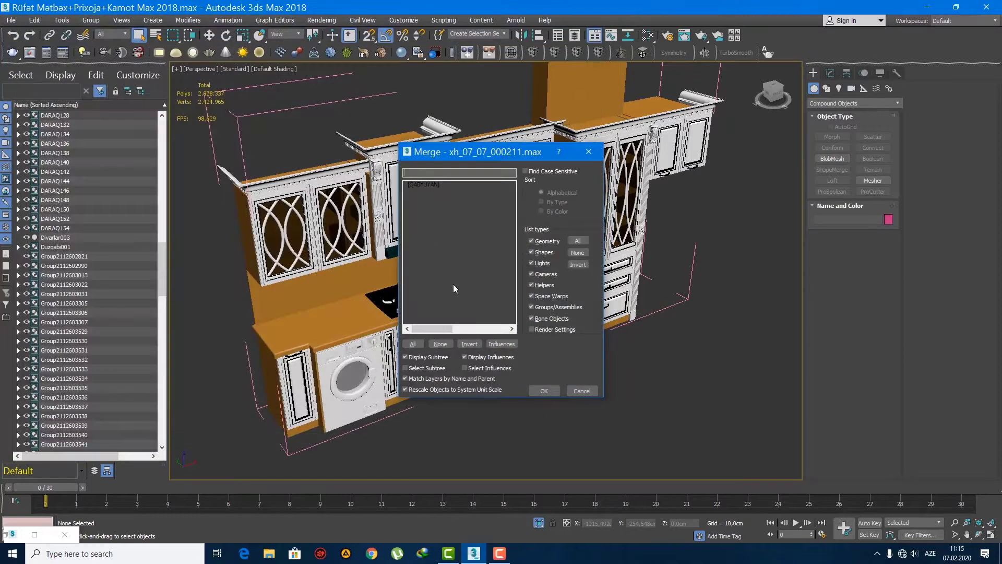
left_click(543, 392)
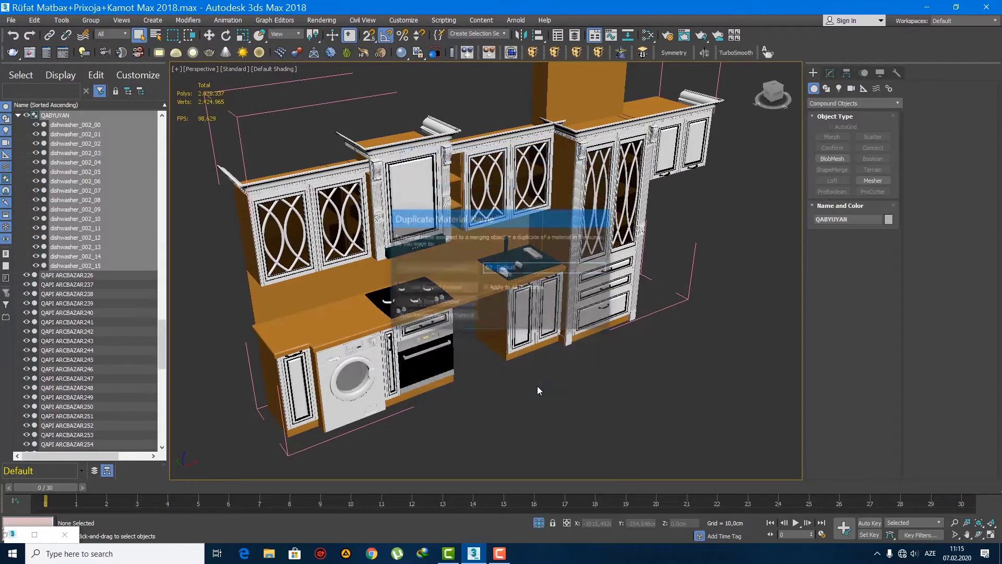
key("Return")
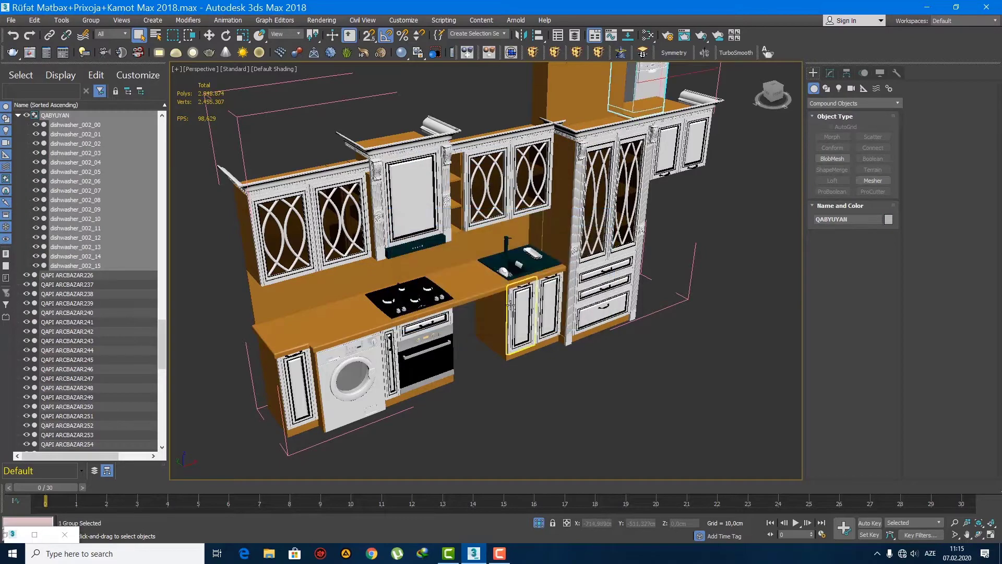
- Move the dishwasher horizontally in the front view to the gap between the oven and the sink cabinet
scroll(481, 312, "down", 5)
key("f")
key("z")
middle_click_drag(490, 301, 682, 329)
scroll(477, 313, "down", 10)
scroll(682, 329, "up", 3)
key("w")
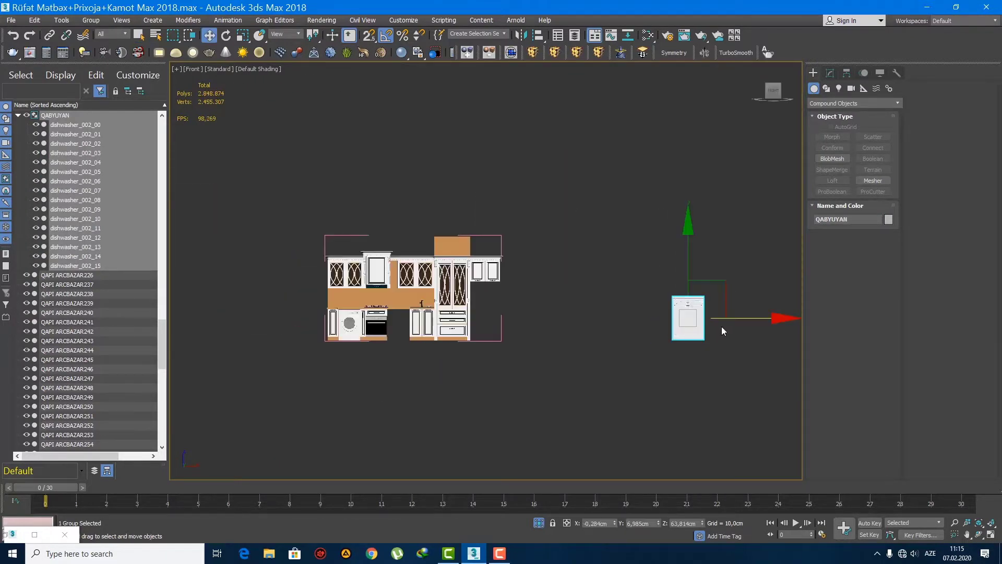
left_click_drag(742, 318, 462, 333)
scroll(353, 350, "up", 8)
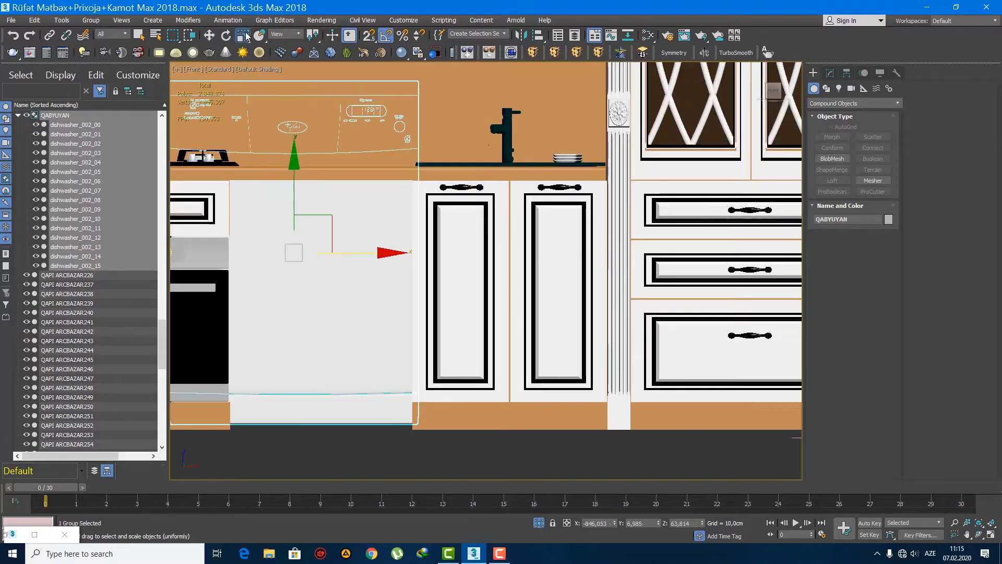
- Scale the dishwasher uniformly to 80% and move it down and across over the cabinet gap
right_click(246, 36)
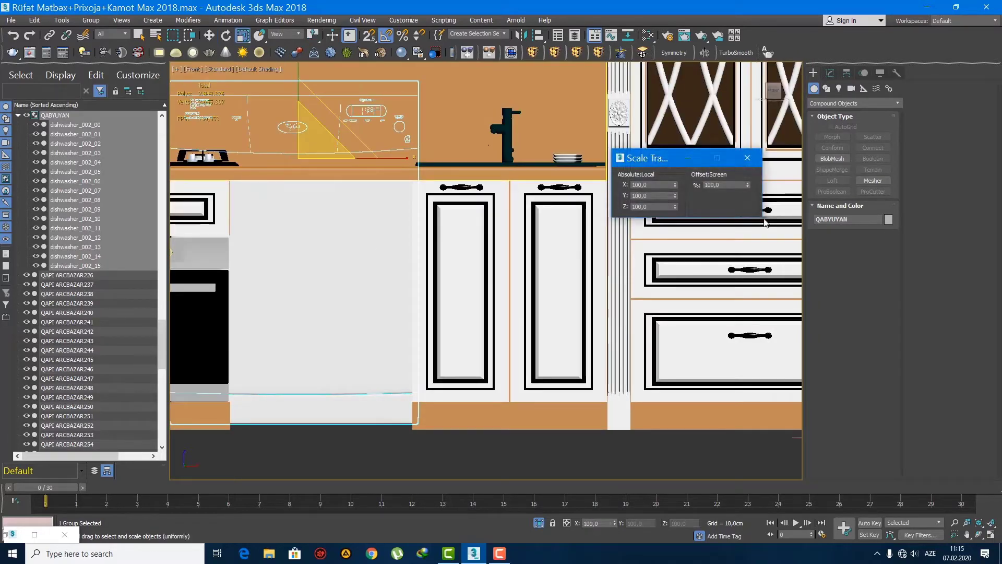
type("80")
key("Return")
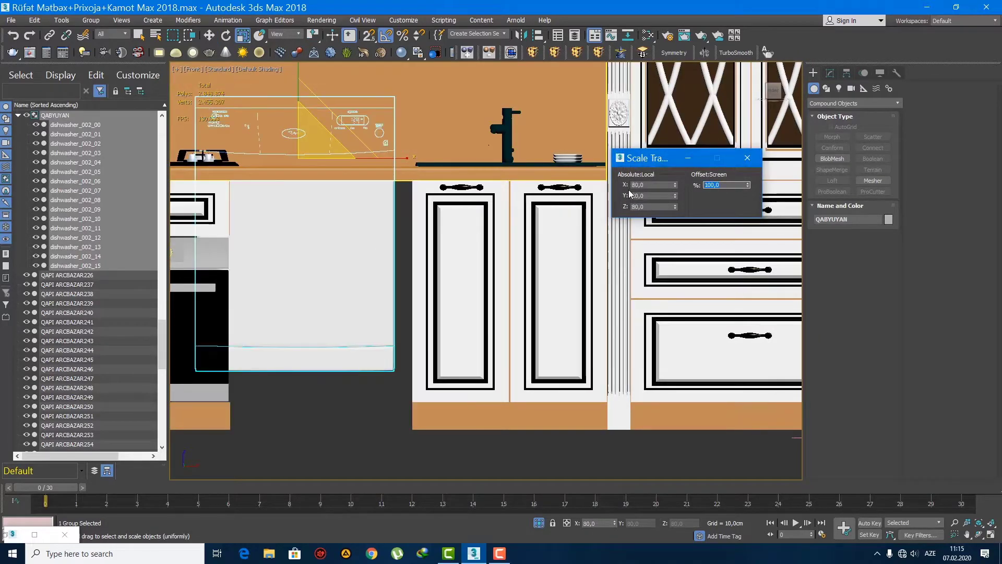
middle_click_drag(421, 235, 445, 220)
key("w")
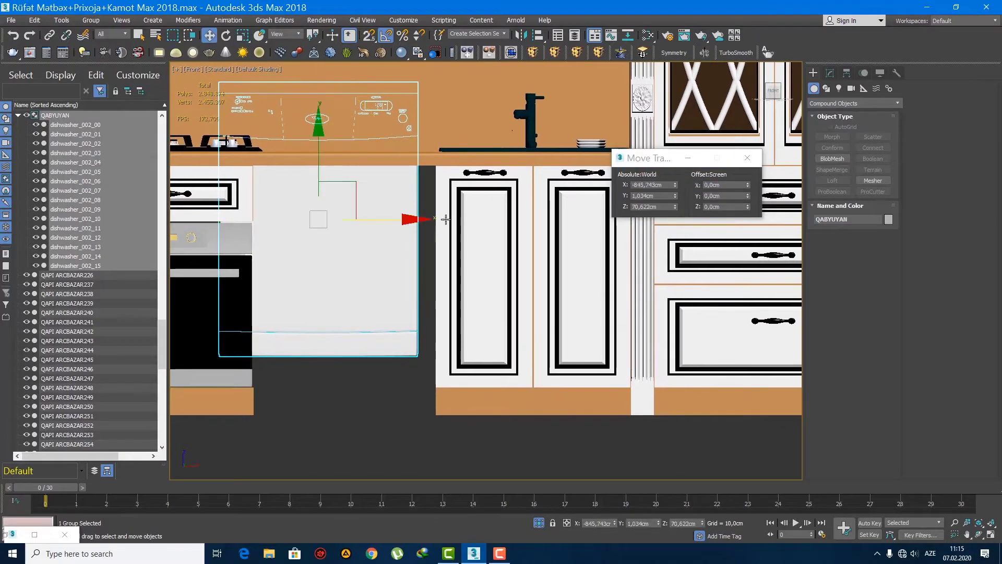
left_click_drag(355, 209, 381, 276)
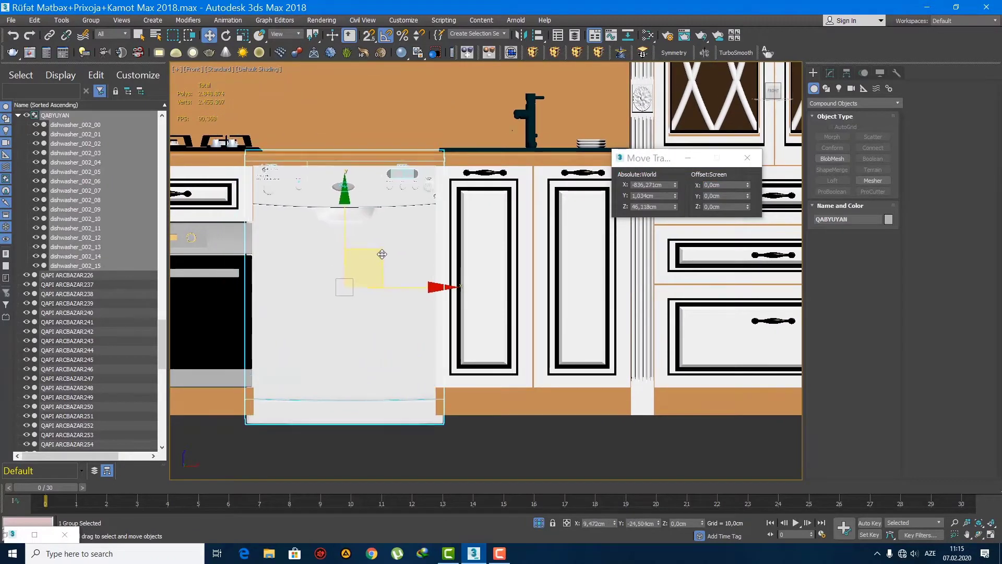
- Scale the dishwasher uniformly by a further 90% to match the width of the gap
middle_click_drag(478, 246, 465, 243)
key("r")
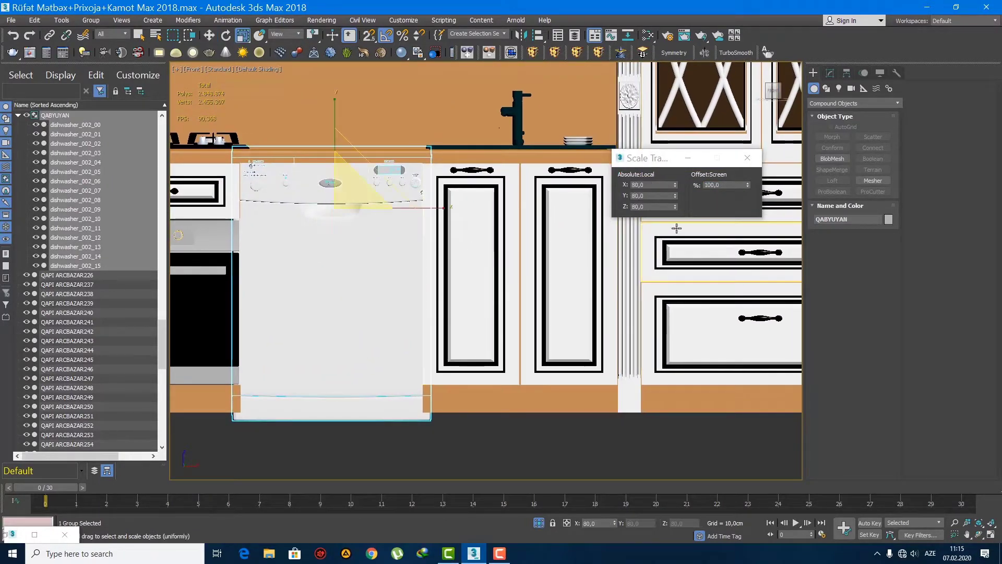
double_click(725, 185)
type("90")
key("Return")
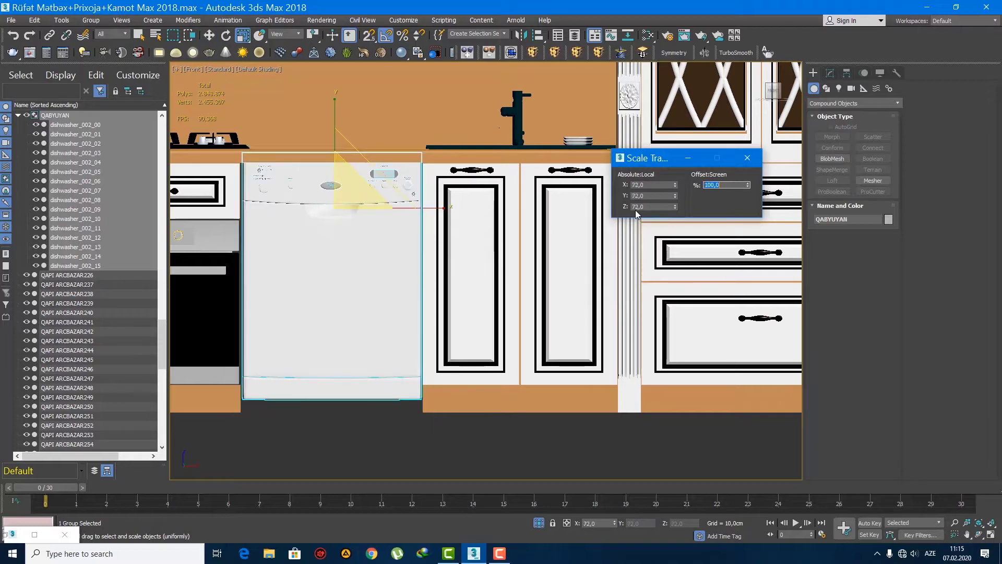
- Lower the dishwasher about 4.5 cm to the plinth base and nudge it about 0.25 cm sideways to centre it in the gap
middle_click_drag(293, 280, 351, 267)
key("w")
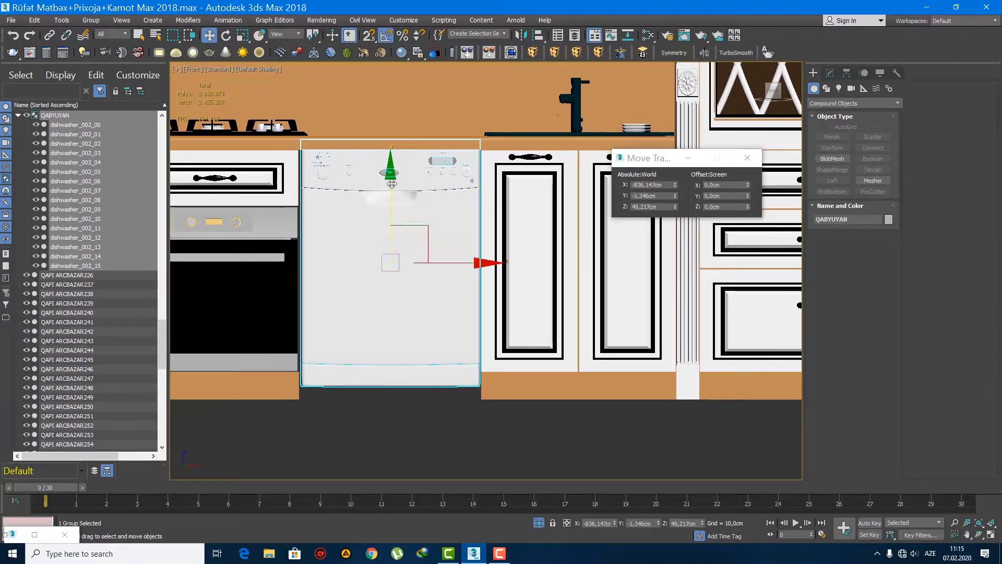
left_click_drag(391, 184, 386, 196)
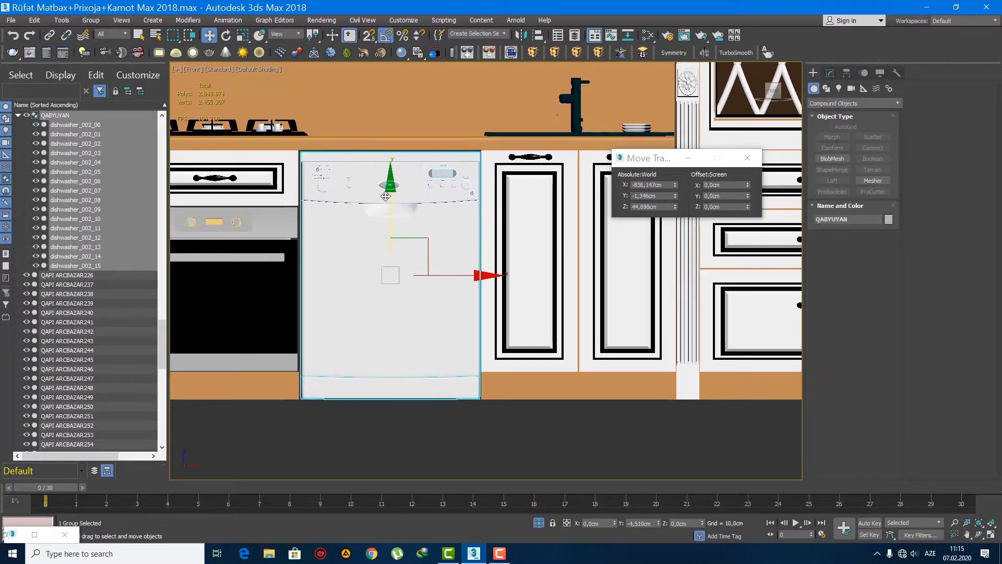
scroll(301, 202, "up", 2)
left_click_drag(503, 307, 504, 305)
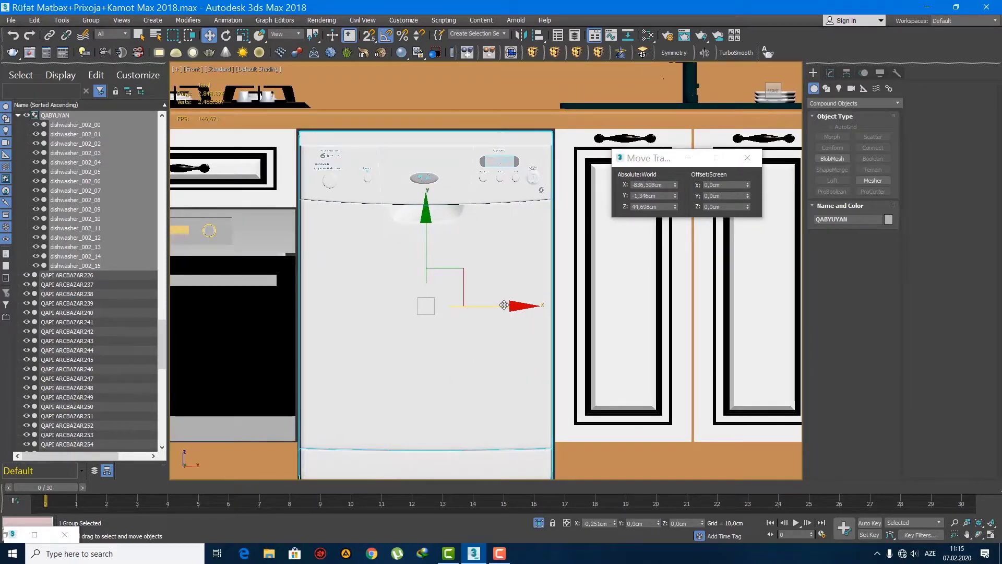
left_click(751, 161)
- Move the dishwasher along its depth axis in the perspective view to bring it to the kitchen cabinet run
scroll(459, 253, "down", 3)
key("p")
scroll(624, 318, "up", 5)
key("q")
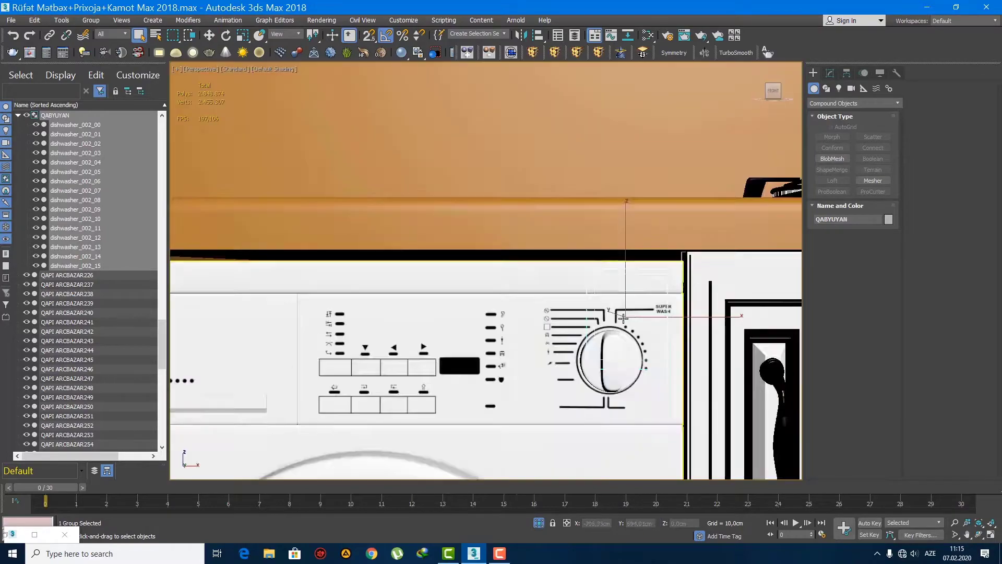
key("z")
scroll(553, 275, "down", 3)
scroll(553, 275, "up", 2)
key("w")
middle_click_drag(199, 180, 294, 233)
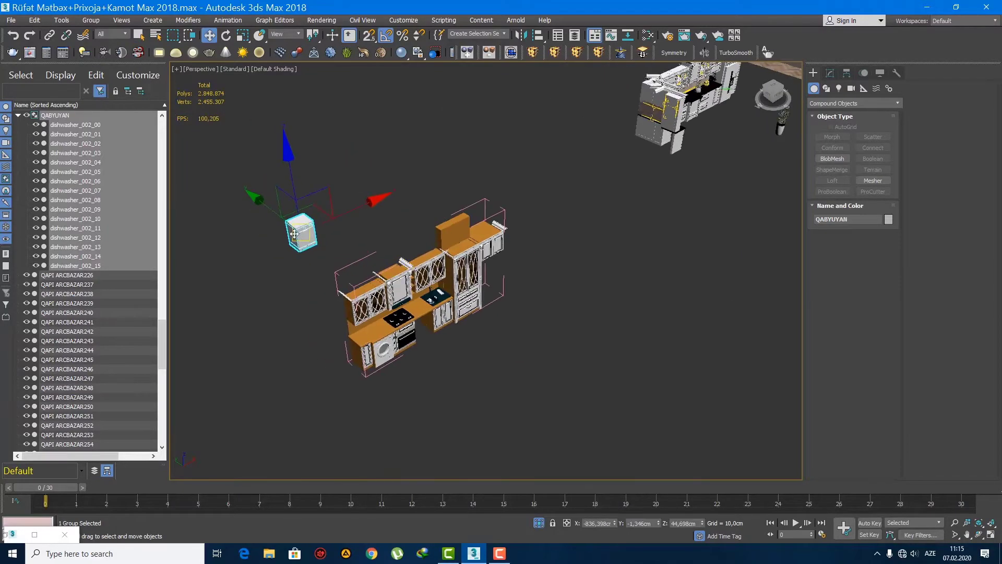
left_click_drag(276, 215, 402, 303)
scroll(457, 316, "up", 8)
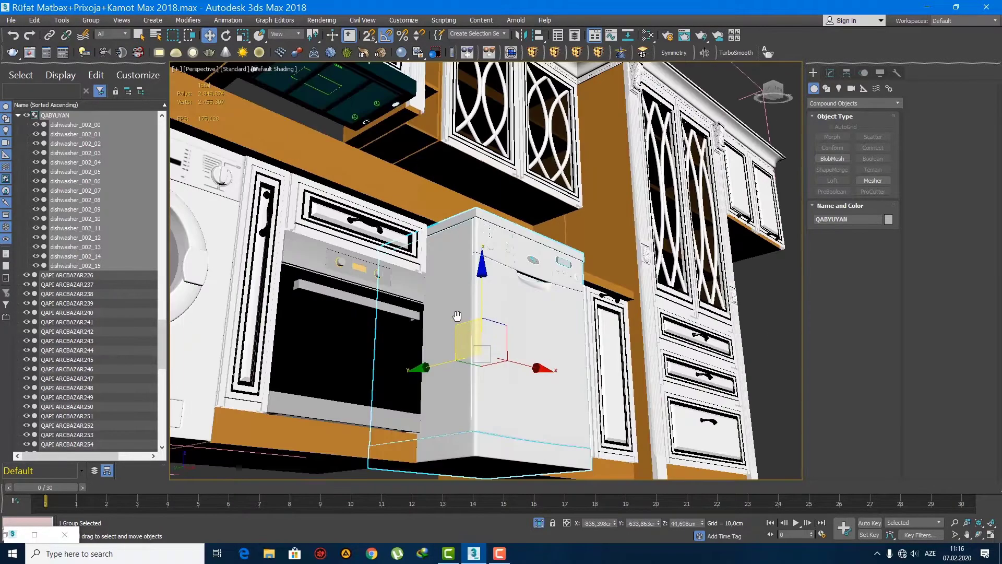
- Push the dishwasher back about 25 cm along Y into the gap between the oven and the sink cabinet, then deselect it
middle_click_drag(458, 315, 454, 306, "alt")
scroll(454, 305, "down", 3)
scroll(454, 300, "up", 5)
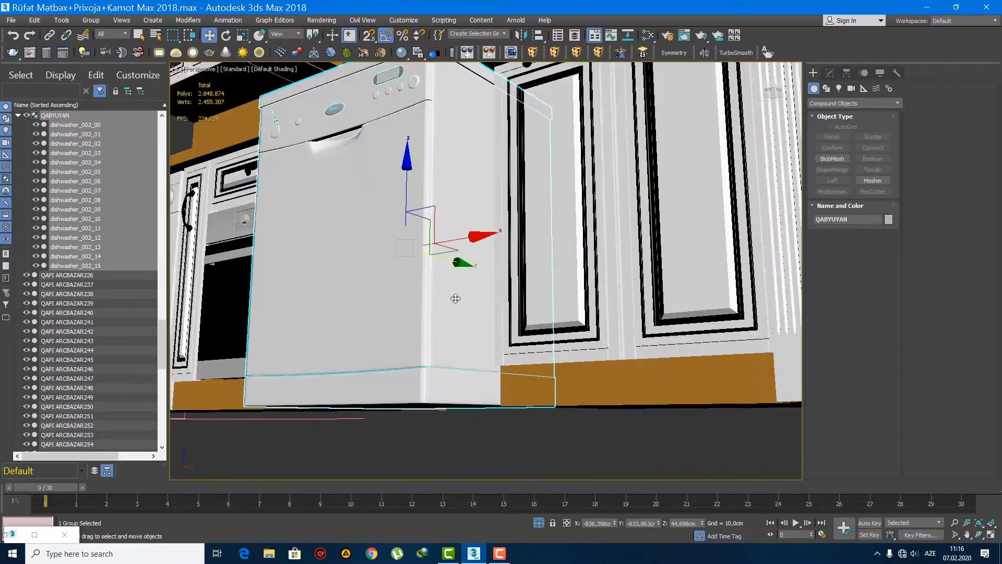
left_click_drag(484, 252, 556, 273)
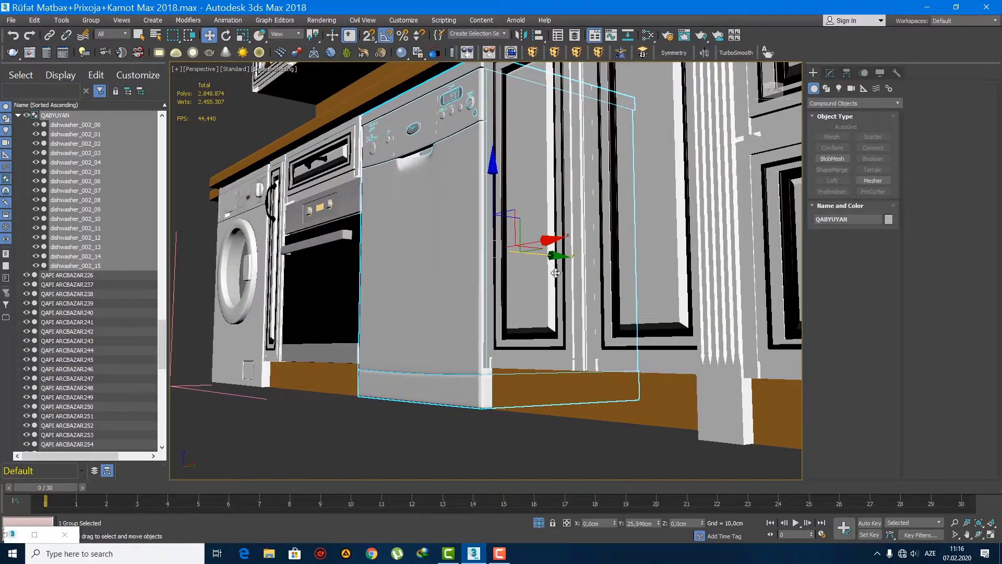
scroll(557, 314, "down", 5)
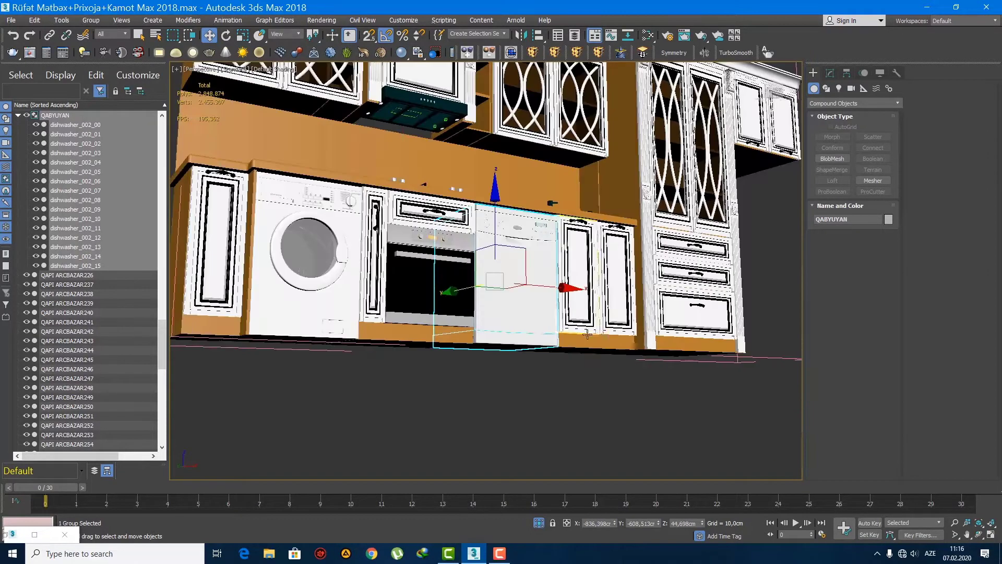
left_click(557, 383)
- Delete the two glazed doors of the upper cabinet beside the range hood in the white kitchen
scroll(544, 374, "down", 6)
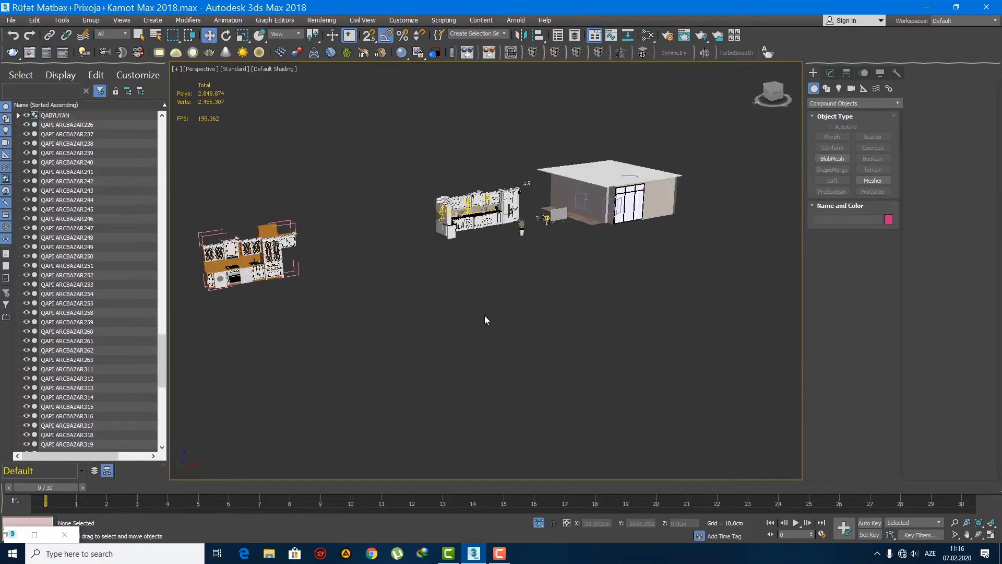
scroll(573, 291, "up", 4)
middle_click_drag(604, 291, 592, 290, "alt")
scroll(591, 286, "up", 6)
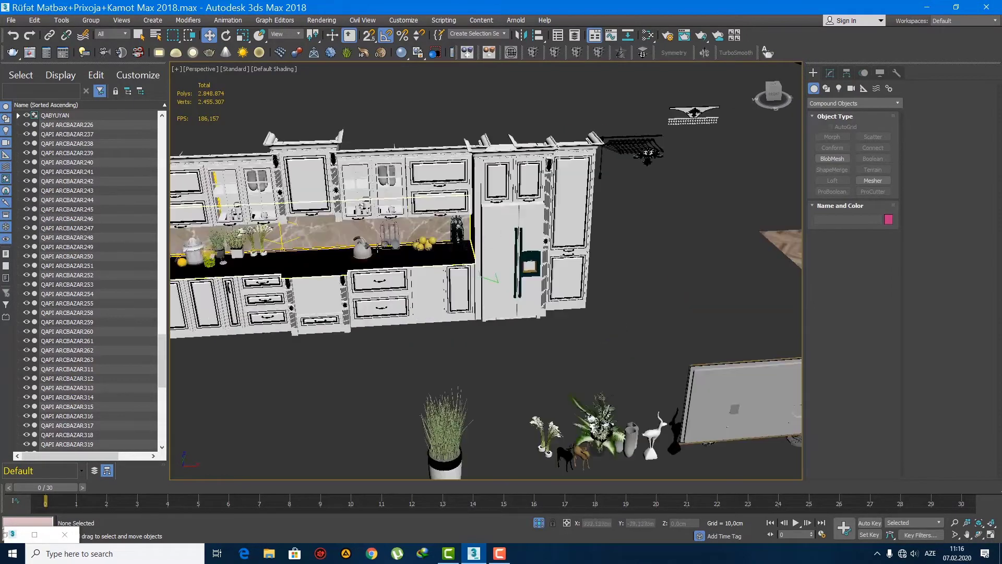
scroll(355, 256, "up", 3)
scroll(486, 169, "up", 4)
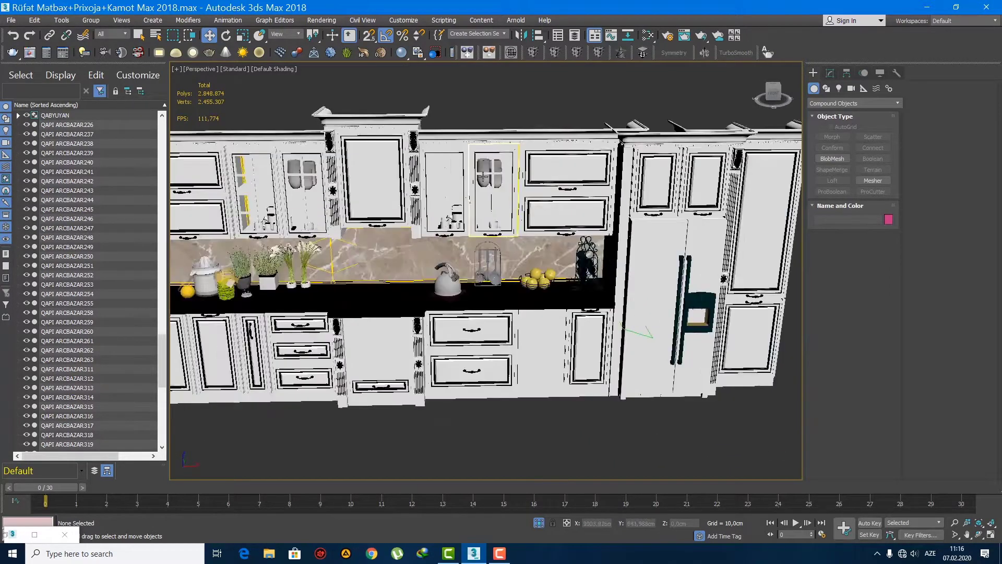
left_click(473, 178)
key("Delete")
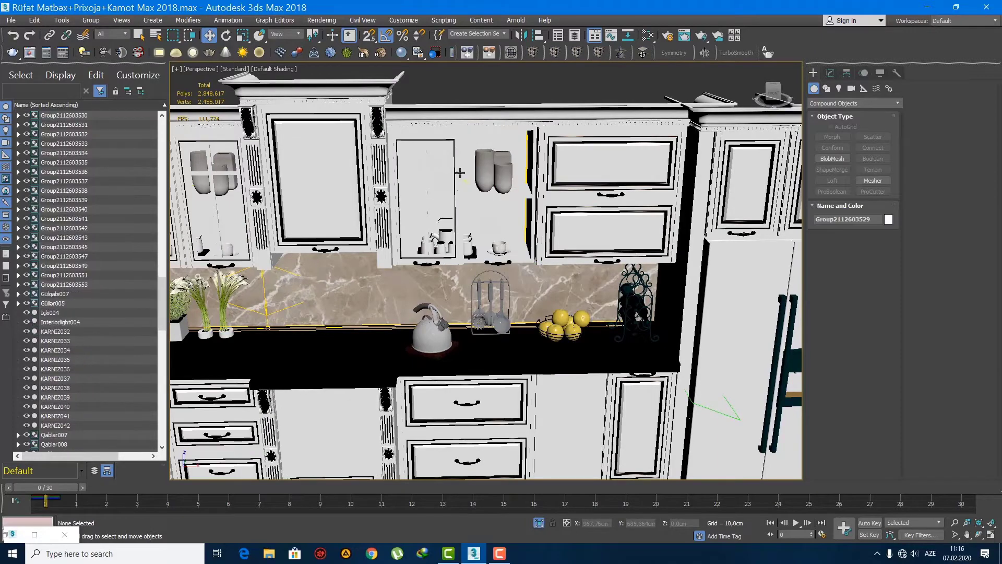
left_click(447, 176)
key("Delete")
- Select the wine glasses, grey containers, tea set and cup with its tall glass in the white kitchen's opened upper cabinet
scroll(501, 172, "up", 2)
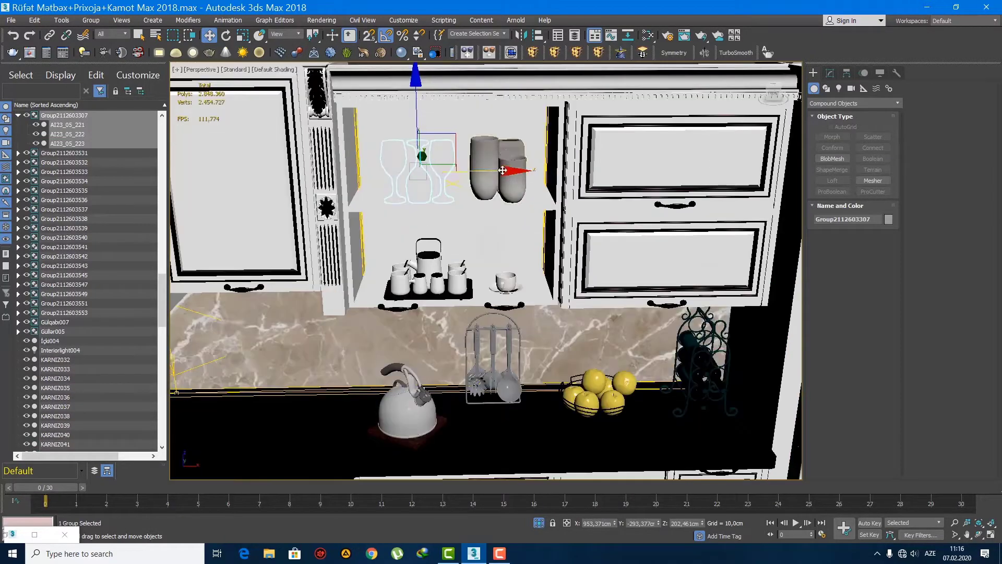
left_click(428, 274, "ctrl")
left_click(496, 263, "ctrl")
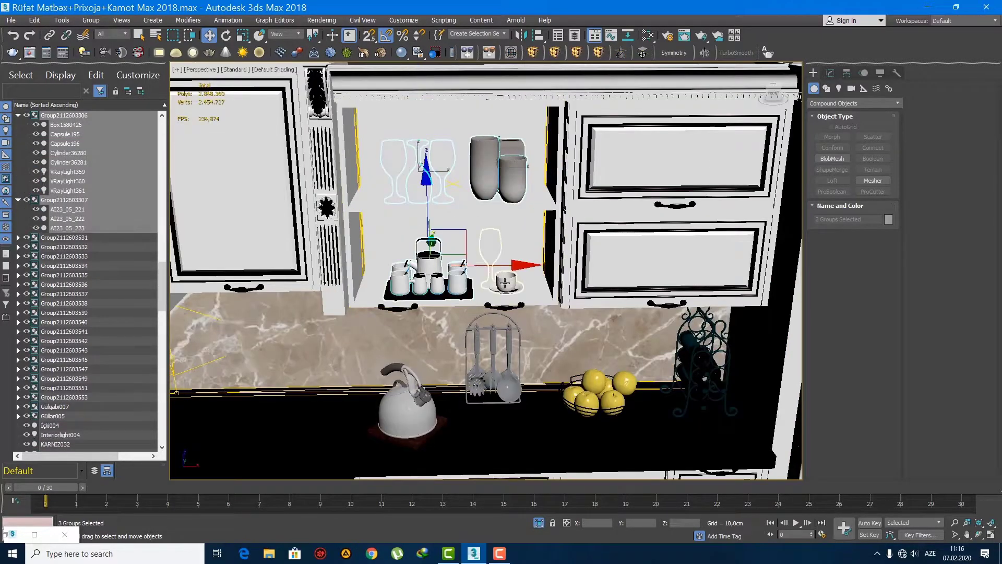
middle_click_drag(465, 283, 590, 296)
scroll(590, 296, "down", 2)
scroll(384, 253, "down", 8)
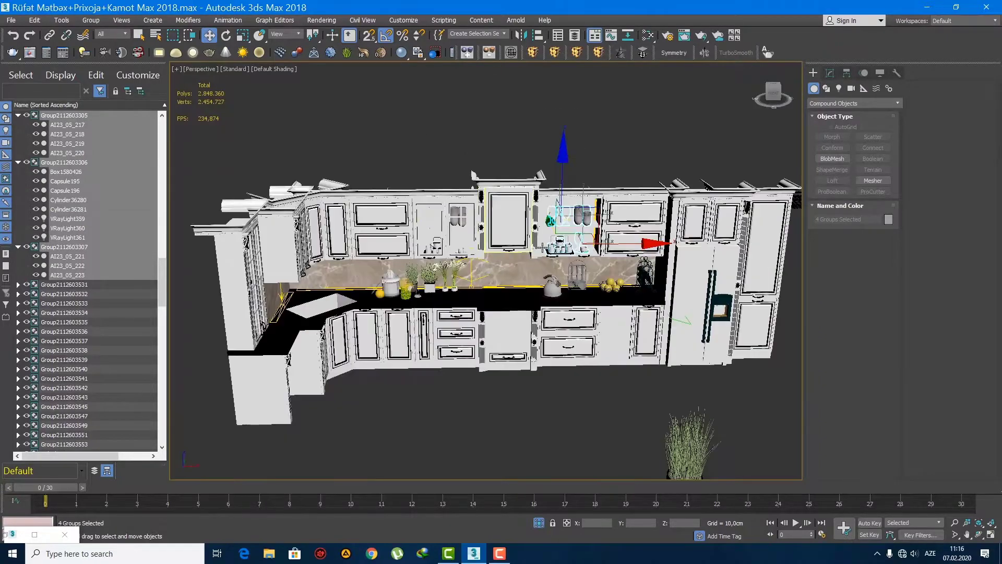
- Move the selected dishes along X in the front view to the new kitchen's upper cabinet beside the tall unit
key("f")
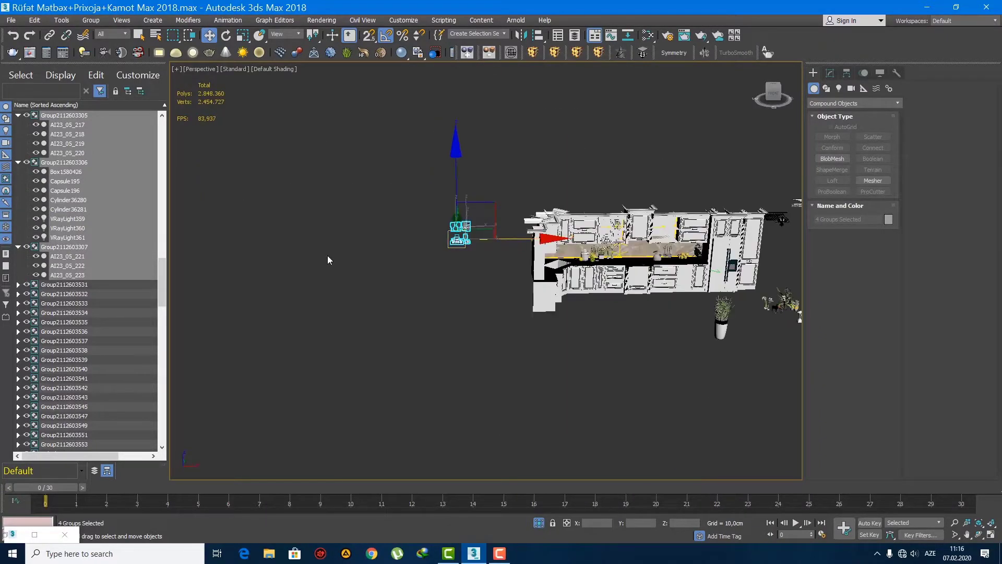
scroll(326, 257, "down", 5)
key("z")
scroll(336, 305, "down", 6)
middle_click_drag(337, 305, 574, 295)
scroll(575, 295, "down", 2)
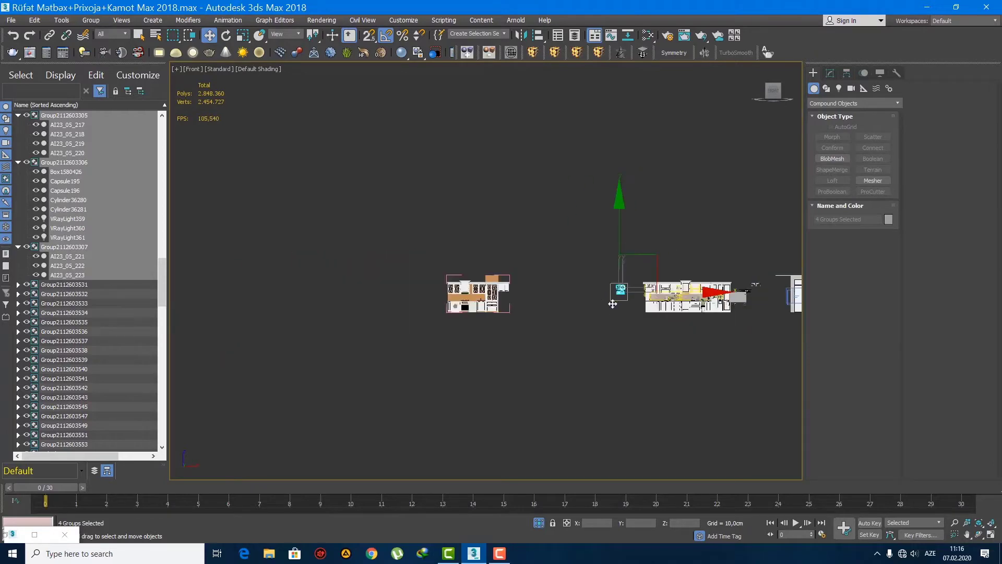
scroll(570, 293, "up", 4)
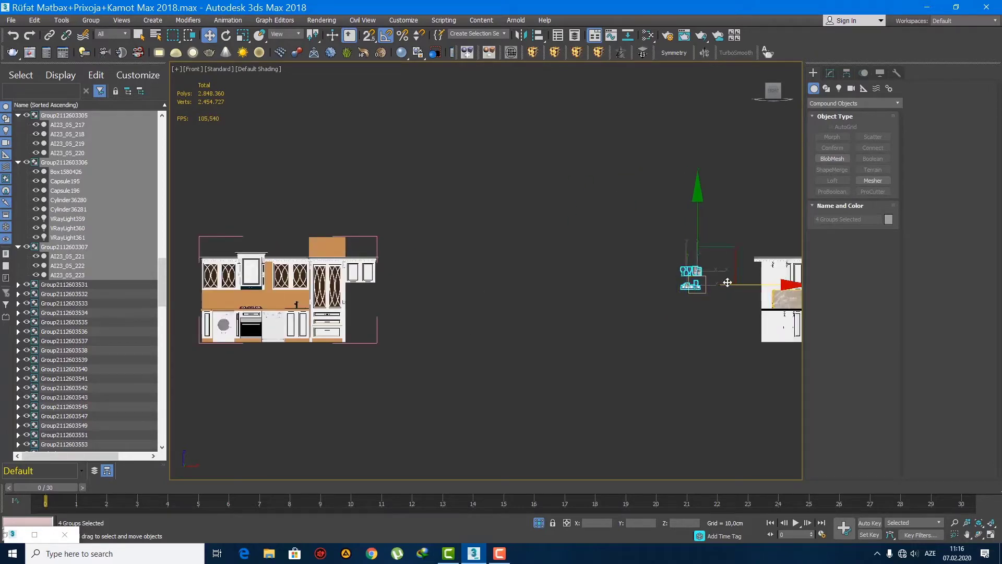
left_click_drag(728, 282, 291, 288)
scroll(313, 284, "up", 9)
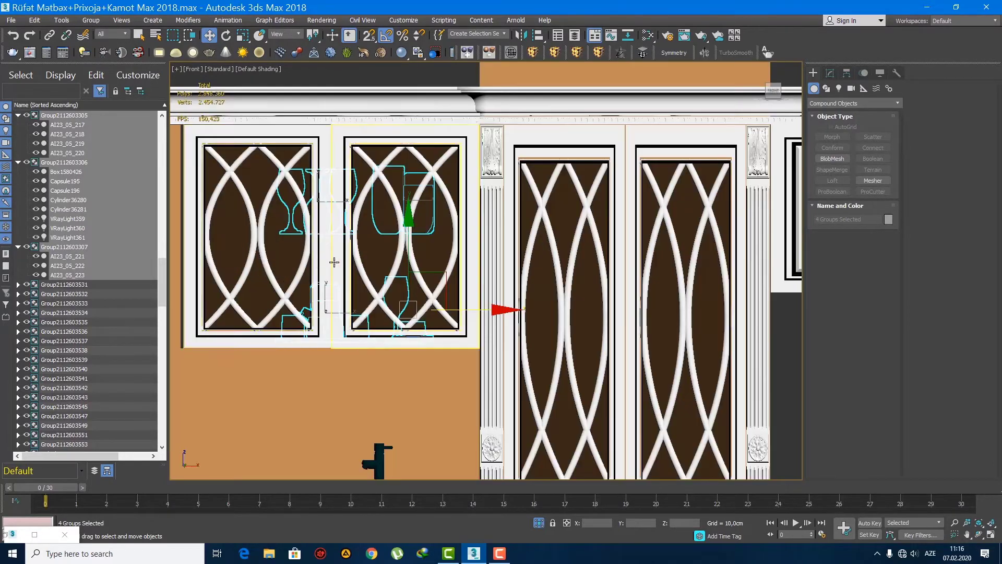
- Nudge the dishes slightly along X towards the tall unit in the wireframe front view to align them within the cabinet
key("F3")
scroll(460, 284, "up", 2)
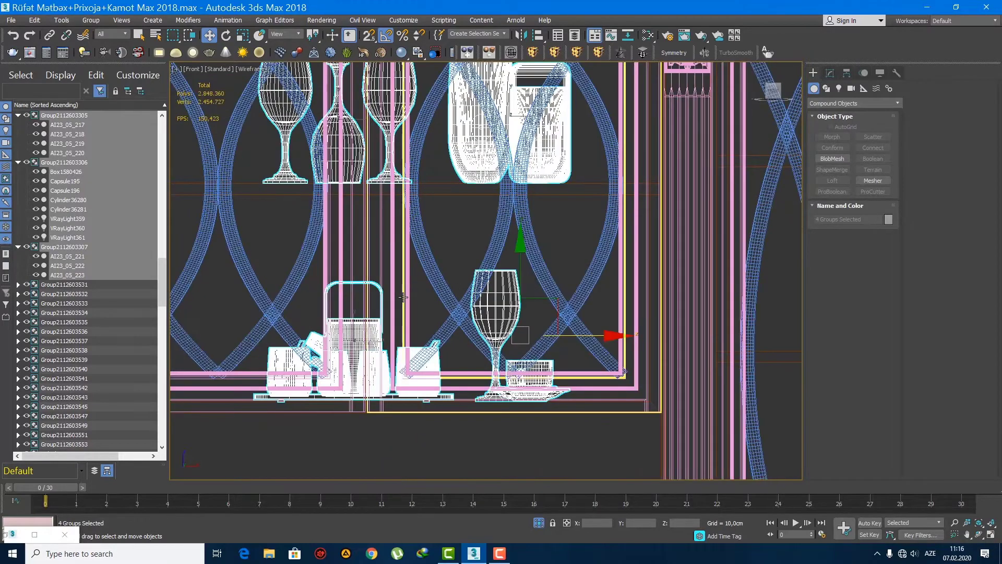
scroll(444, 295, "down", 2)
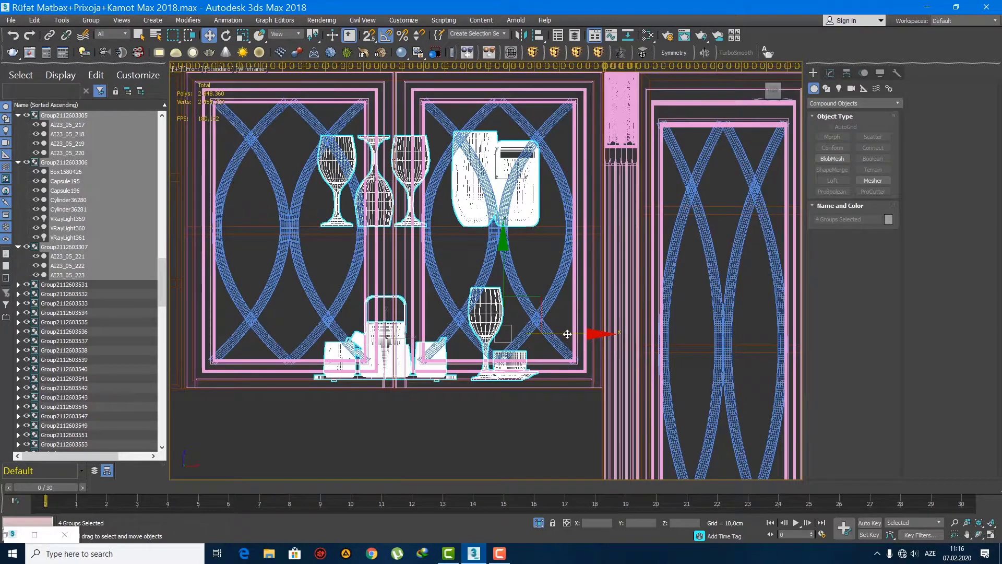
left_click_drag(567, 334, 572, 337)
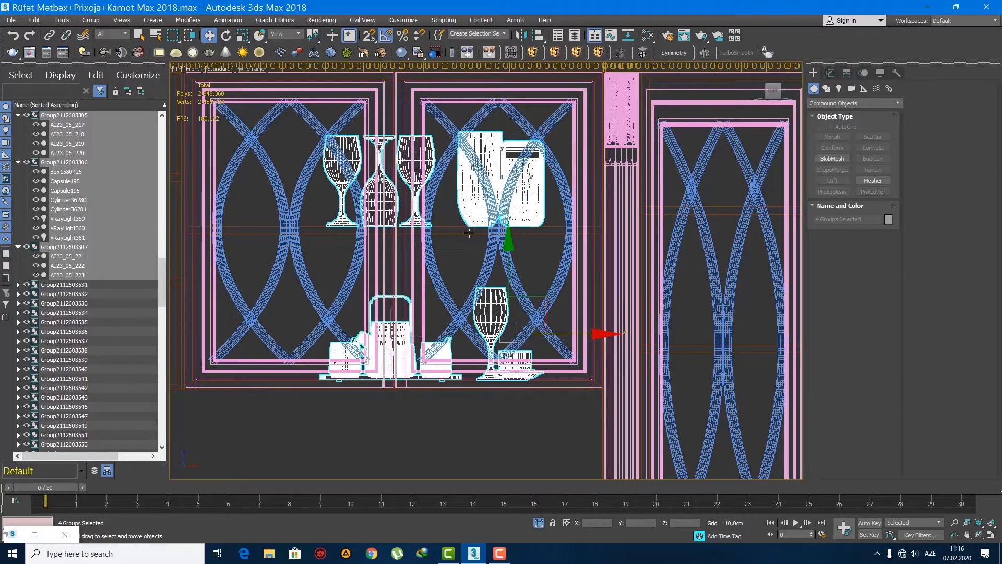
- Bring the dishes along their depth axis into the upper cabinet beside the tall unit, using the perspective and top views
middle_click_drag(468, 202, 561, 272)
scroll(472, 233, "down", 4)
key("p")
key("z")
scroll(386, 294, "down", 5)
left_click_drag(637, 266, 405, 267)
key("t")
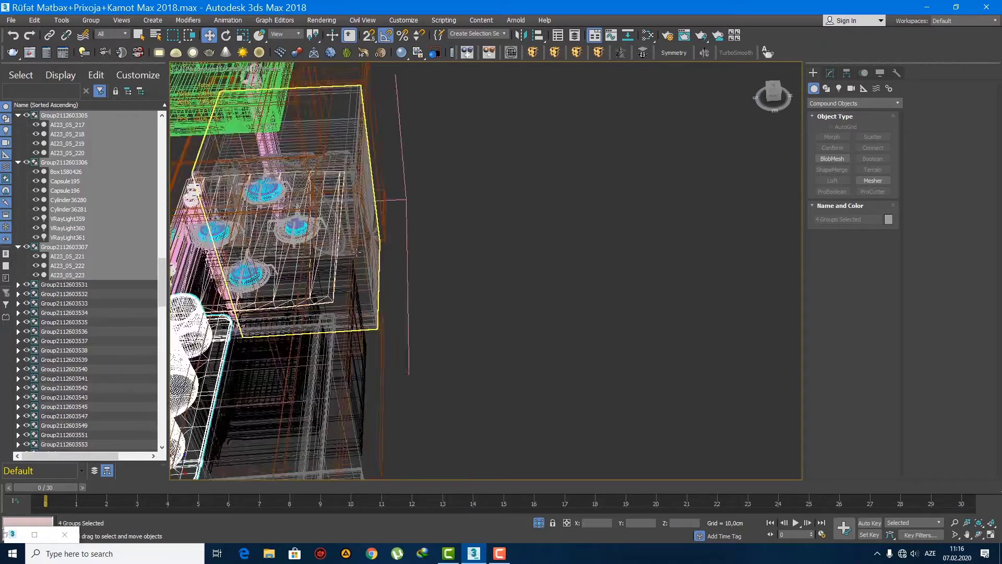
scroll(486, 305, "down", 5)
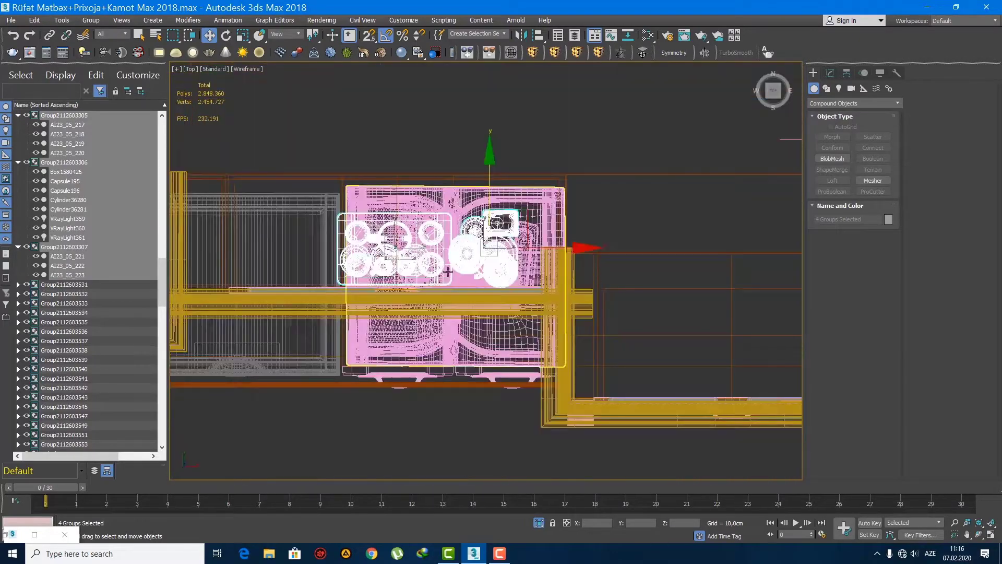
scroll(462, 306, "up", 9)
key("p")
key("z")
middle_click_drag(463, 306, 499, 269, "alt")
scroll(501, 266, "down", 6)
- Copy the four dish groups along X into the glazed upper cabinet on the other side of the range hood
key("f")
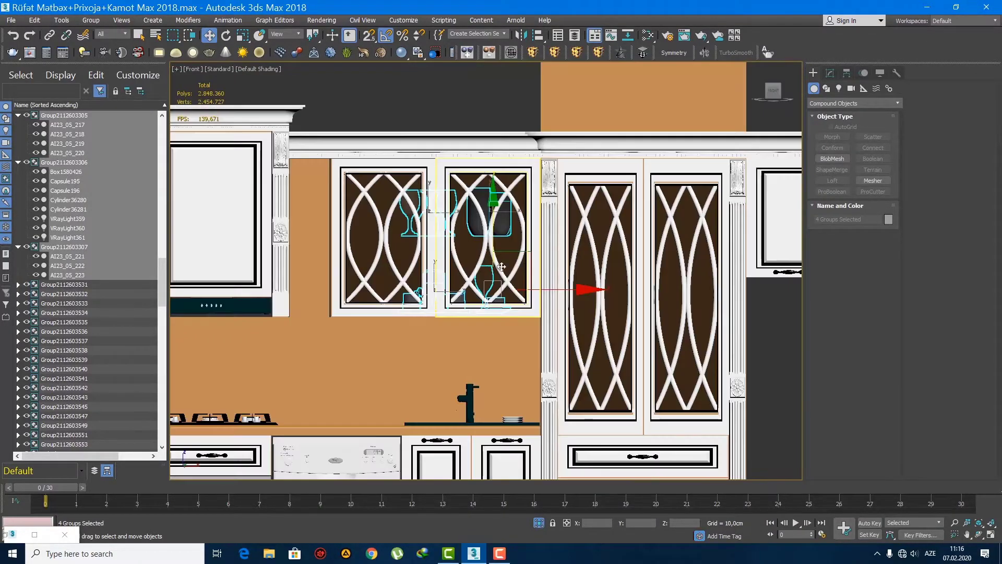
scroll(593, 275, "down", 4)
scroll(593, 275, "up", 2)
left_click_drag(629, 276, 345, 282, "shift")
left_click(499, 322)
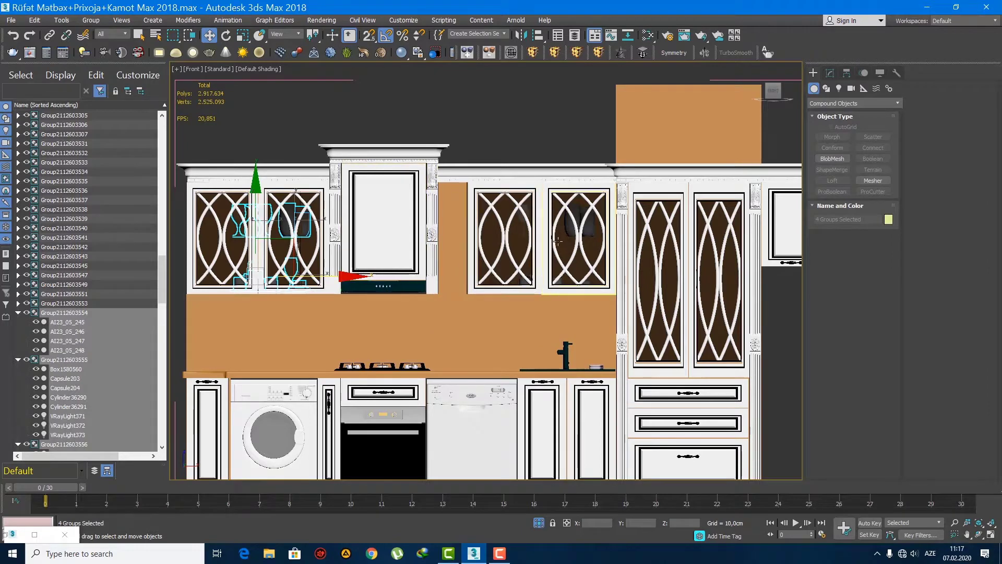
- Shift the three wine glasses and tea set along X behind the hood-side door of the cabinet beside the tall unit
scroll(558, 240, "up", 3)
key("F3")
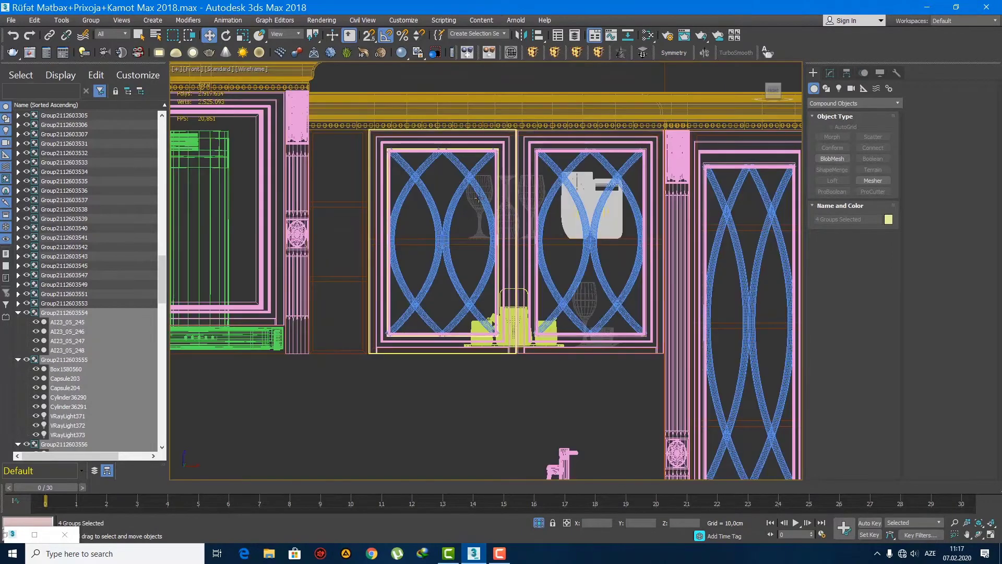
left_click(492, 224)
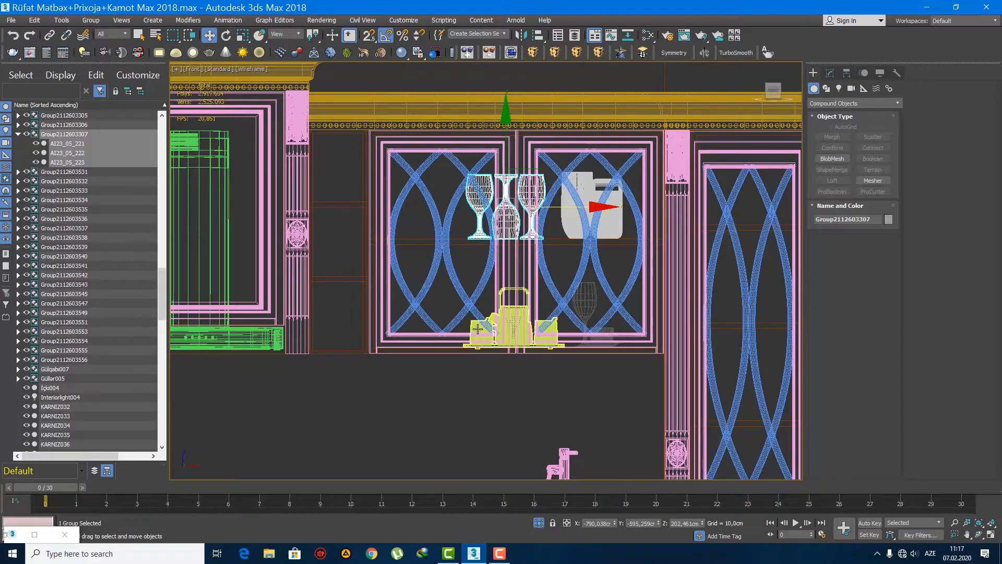
left_click(493, 316, "ctrl")
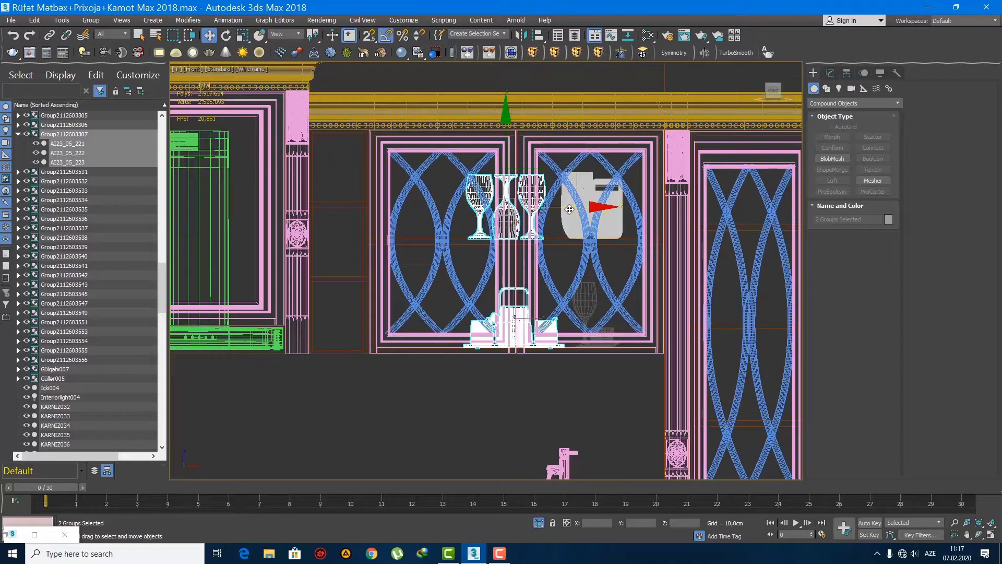
left_click_drag(569, 208, 511, 208)
- Shift the copied wine glasses and tea set along X towards the outer door of the cabinet above the washing machine
middle_click_drag(413, 234, 743, 236)
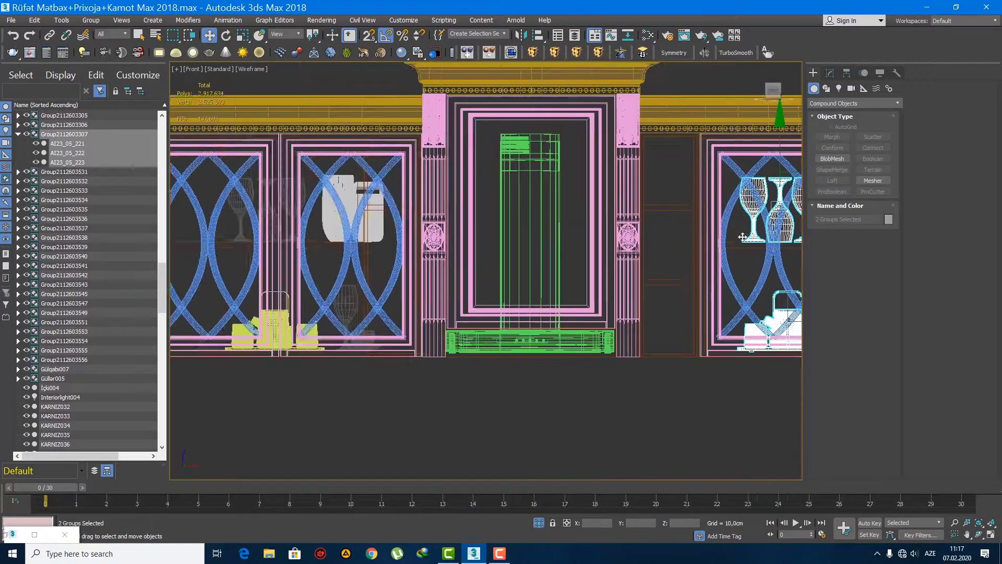
scroll(742, 237, "down", 3)
left_click(383, 207)
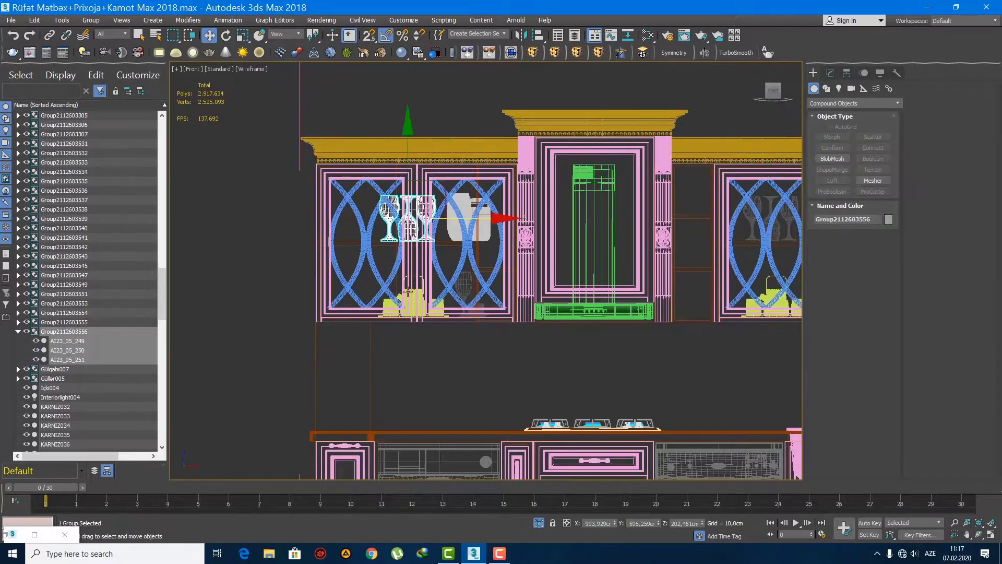
left_click(387, 302)
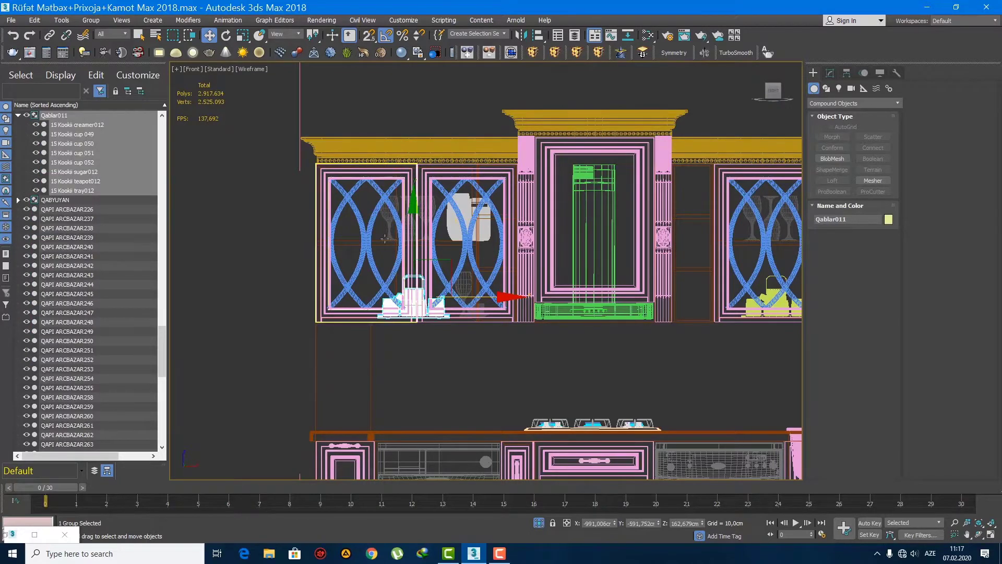
left_click(385, 223, "ctrl")
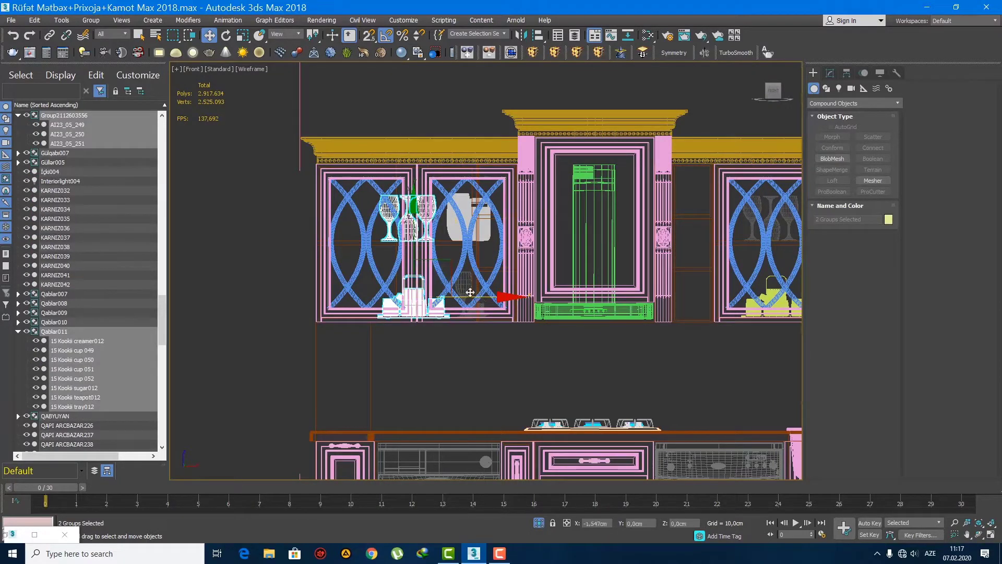
left_click_drag(470, 292, 451, 288)
- Deselect the dishes and examine how they sit behind the glazed doors in the shaded perspective view
scroll(361, 277, "down", 5)
mouse_move(495, 290)
middle_mouse_down()
mouse_move(361, 277)
mouse_move(438, 310)
mouse_move(372, 260)
middle_mouse_up()
scroll(484, 271, "up", 6)
key("p")
key("F3")
scroll(388, 284, "down", 7)
scroll(438, 310, "down", 4)
left_click(483, 360)
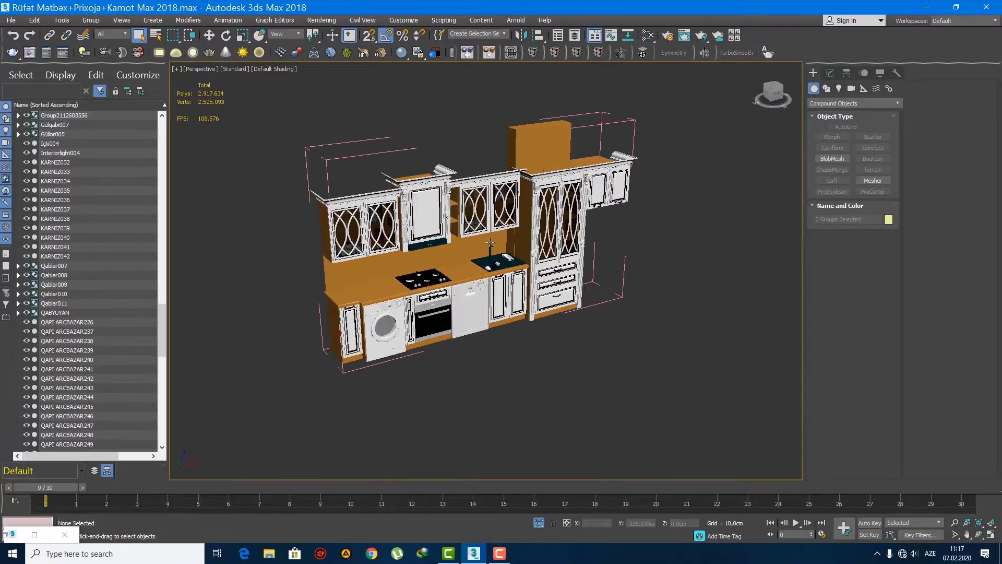
scroll(491, 242, "up", 6)
middle_click_drag(491, 242, 516, 273)
- Set the refraction colour of the Qara Şüşə glass material to white
key("m")
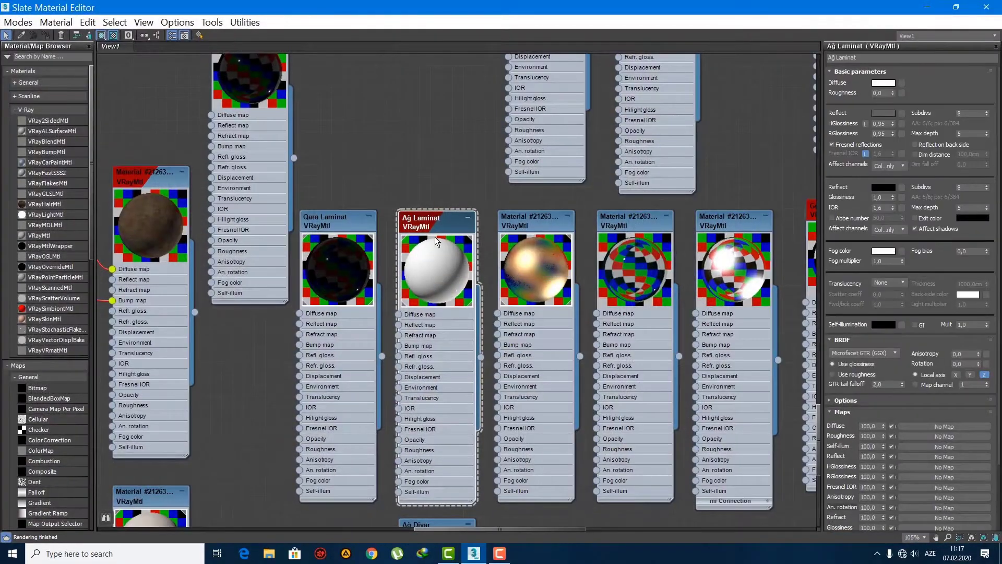
key("m")
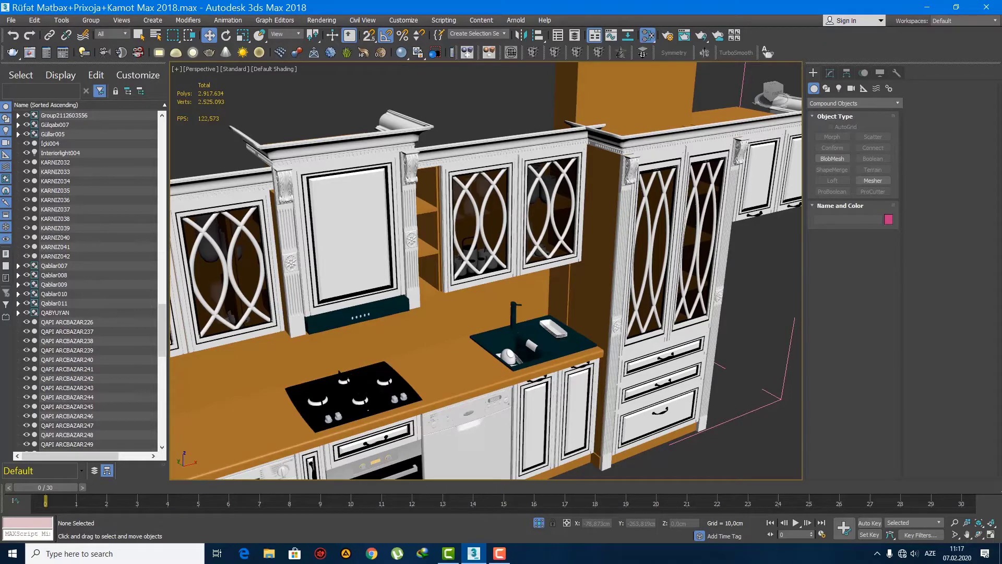
key("m")
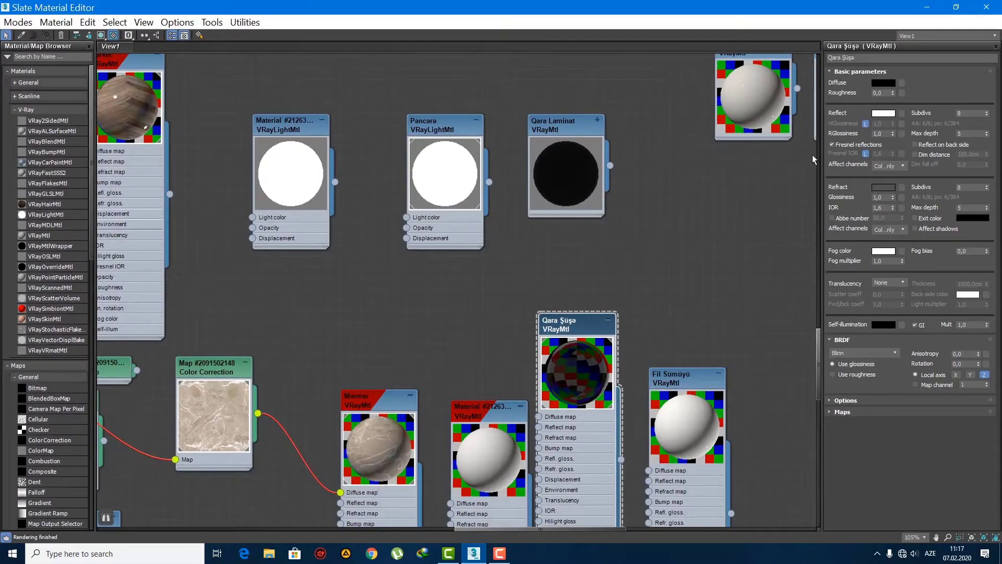
left_click(883, 84)
left_click(387, 163)
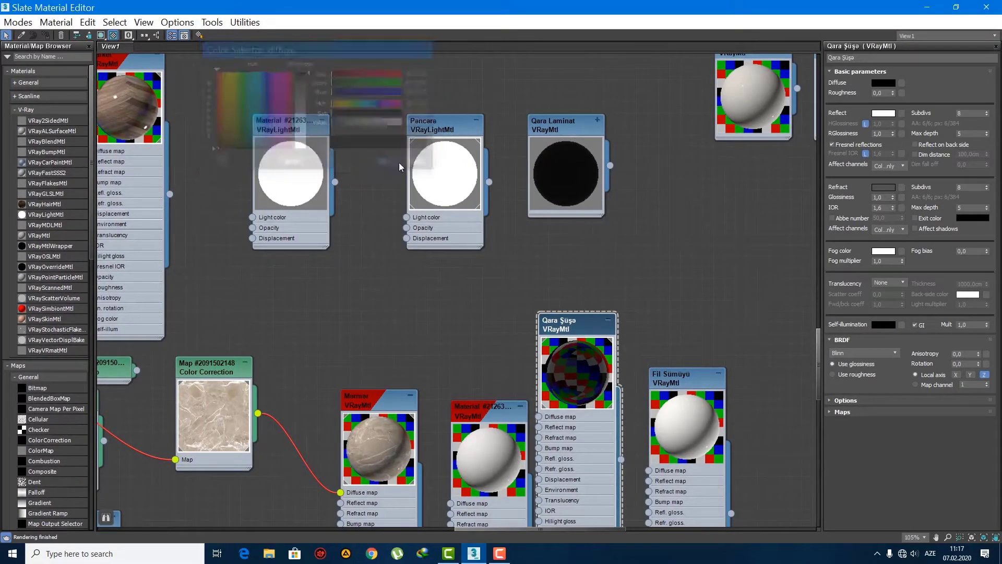
left_click(883, 113)
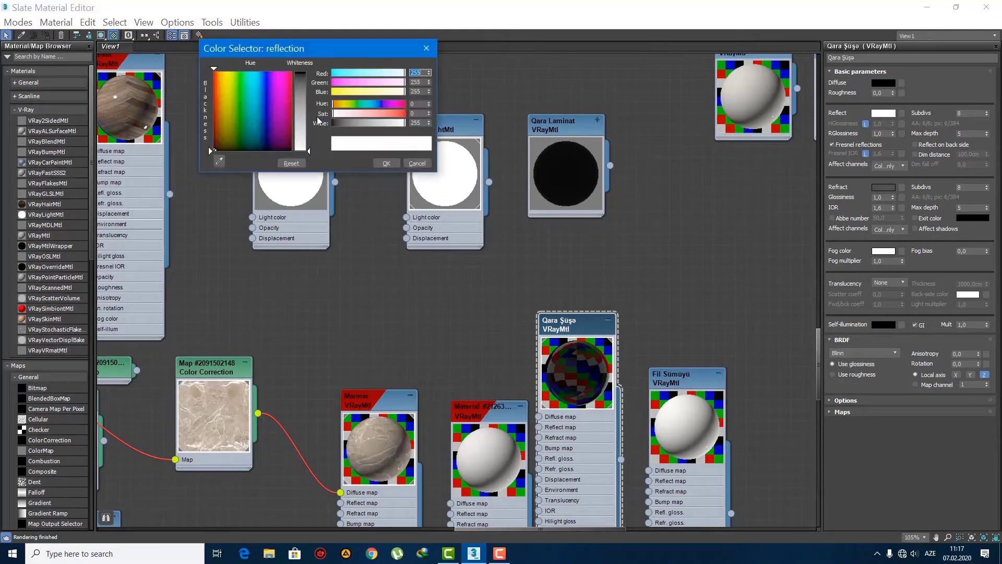
left_click(387, 163)
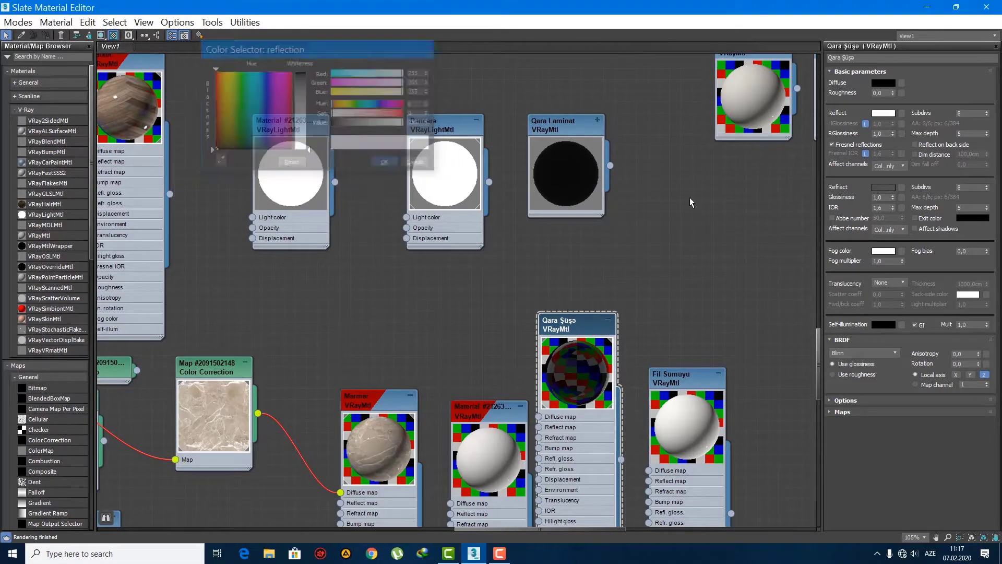
left_click(885, 187)
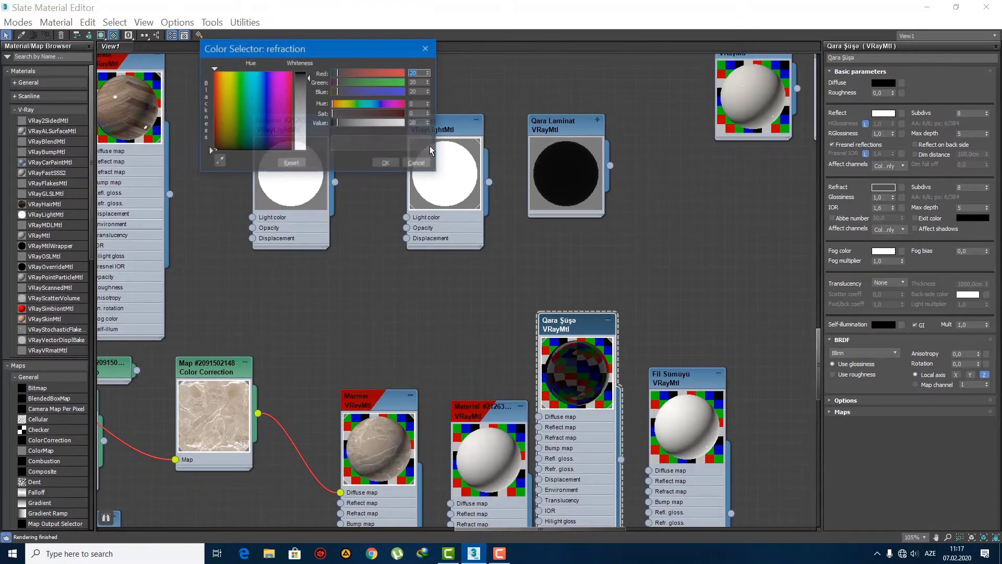
left_click(387, 163)
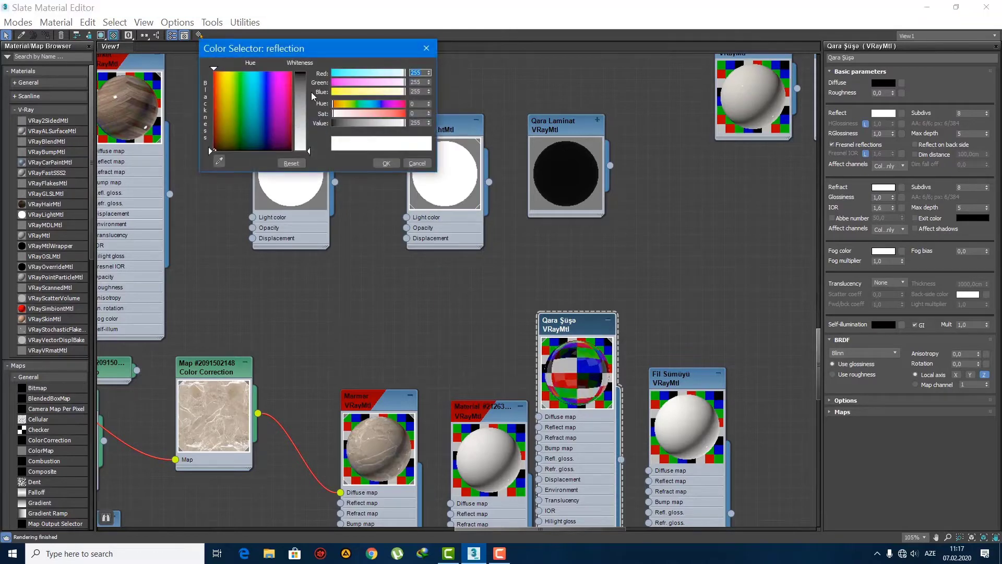
- Darken the Qara Şüşə material's reflection colour to mid grey and return to the kitchen scene
left_click(355, 123)
left_click(387, 164)
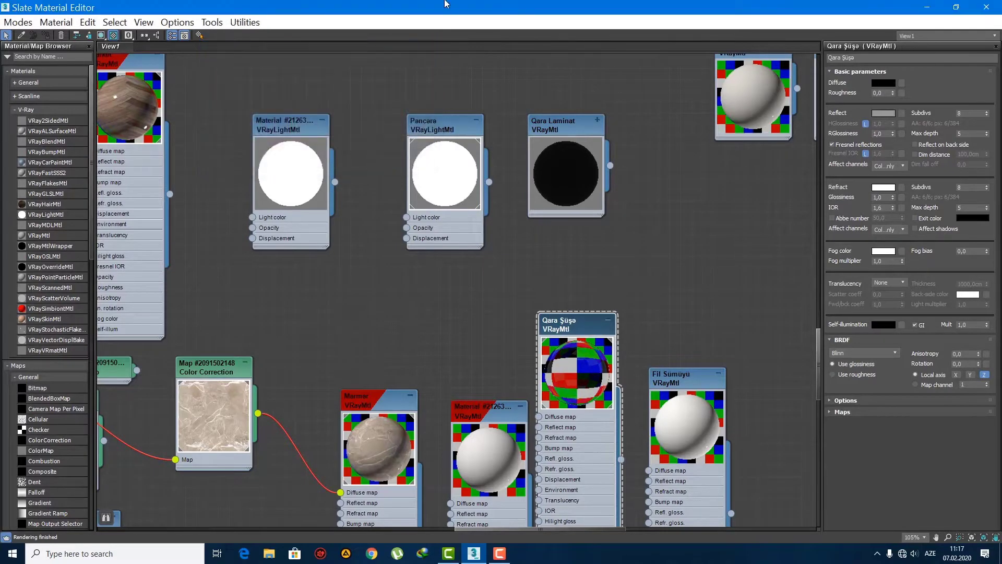
left_click_drag(445, 4, 1001, 180)
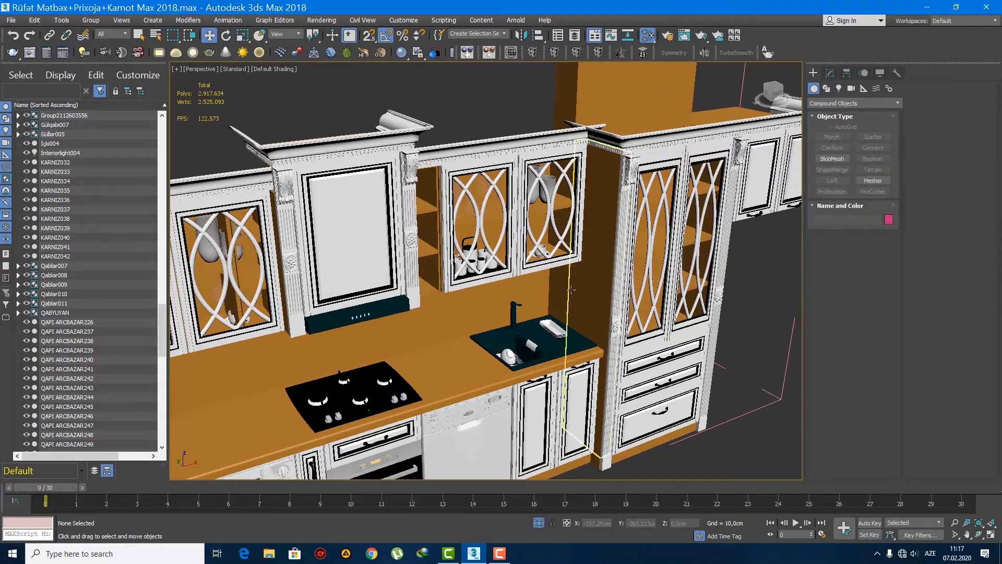
- Examine the whole kitchen, and frame the glazed door above the sink in the front wireframe view
scroll(360, 209, "down", 5)
middle_click_drag(391, 267, 476, 287)
scroll(593, 289, "up", 3)
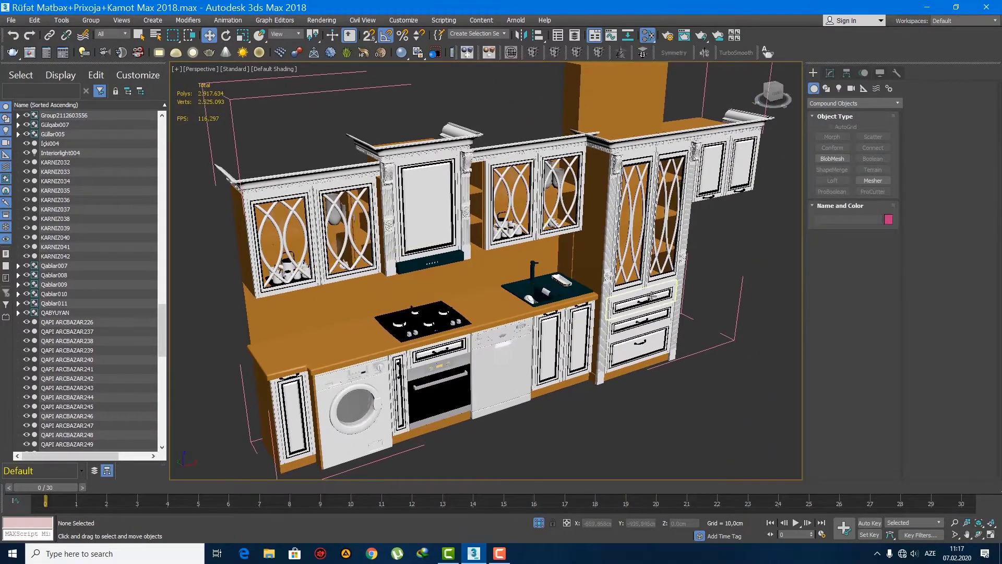
middle_click_drag(651, 296, 452, 225, "alt")
scroll(455, 221, "down", 5)
scroll(452, 224, "up", 4)
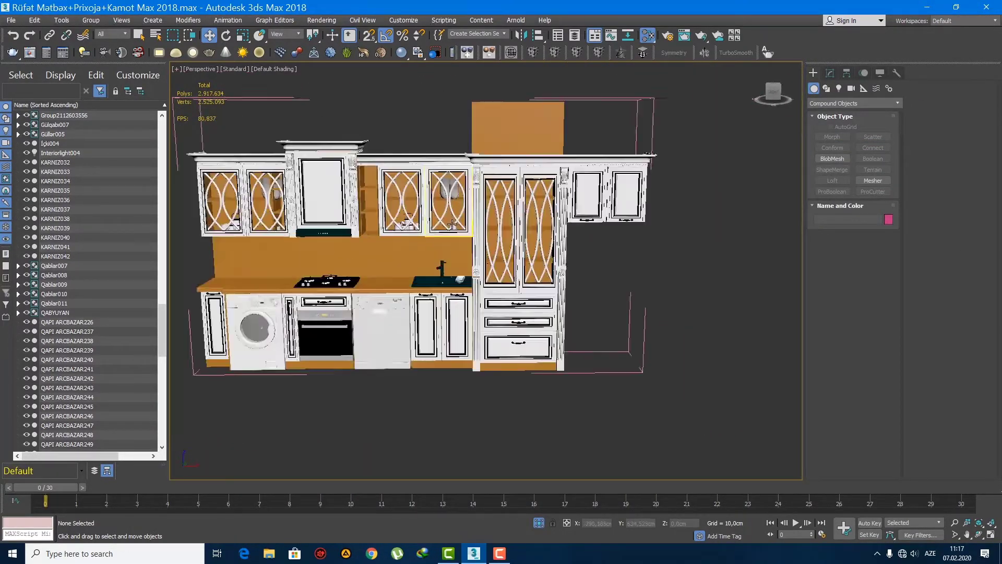
left_click(447, 194)
scroll(445, 195, "up", 4)
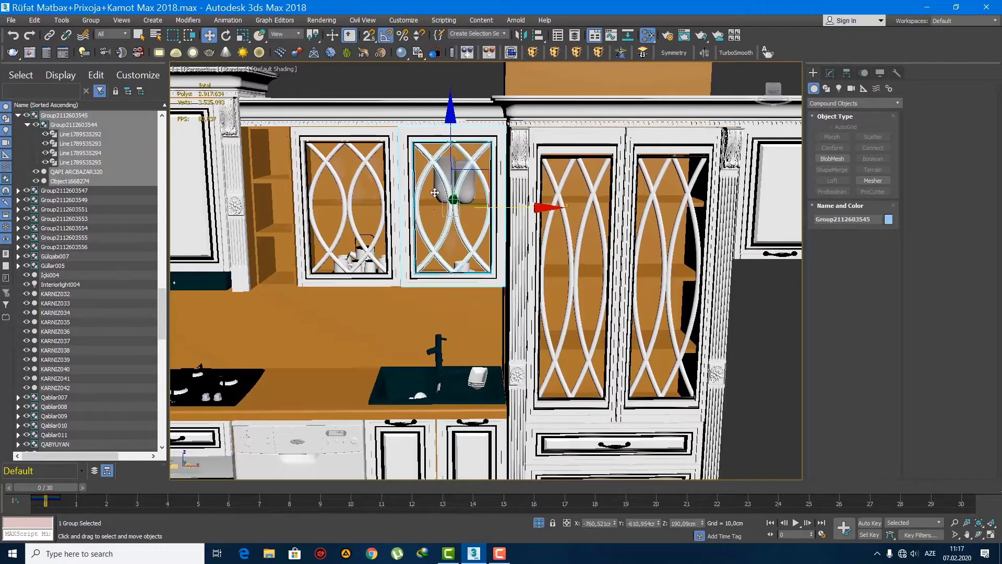
key("f")
key("F3")
key("z")
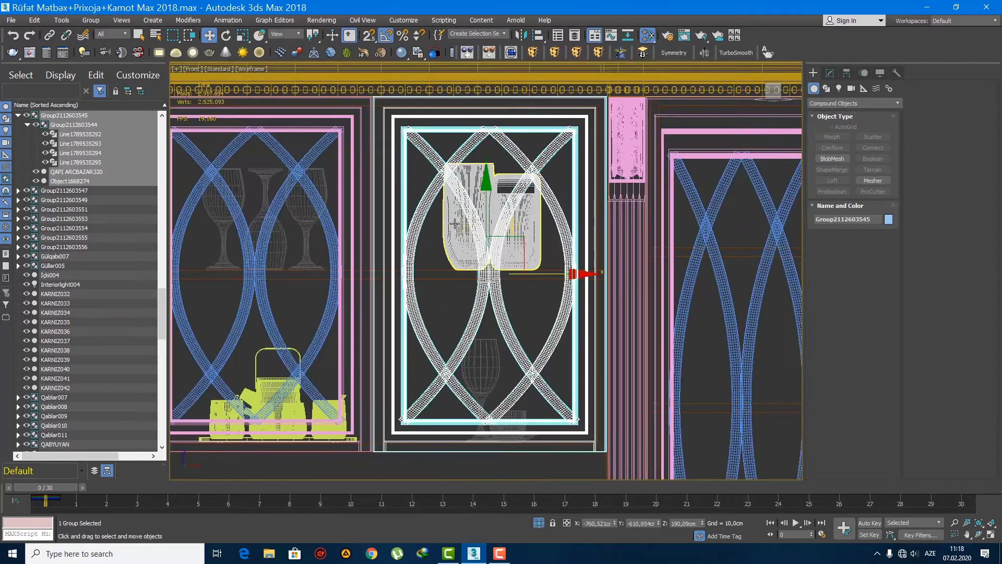
- Copy the four dish groups from the glazed cabinet above the sink to the empty area beyond the tall cabinet
left_click(455, 223)
left_click(303, 214, "ctrl")
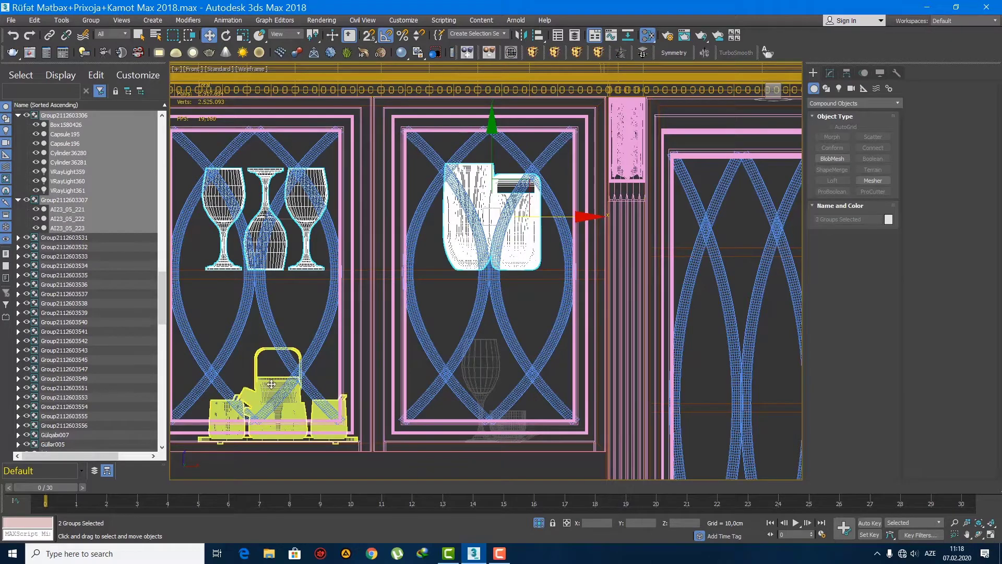
left_click(272, 385, "ctrl")
left_click(481, 365, "ctrl")
scroll(387, 272, "down", 5)
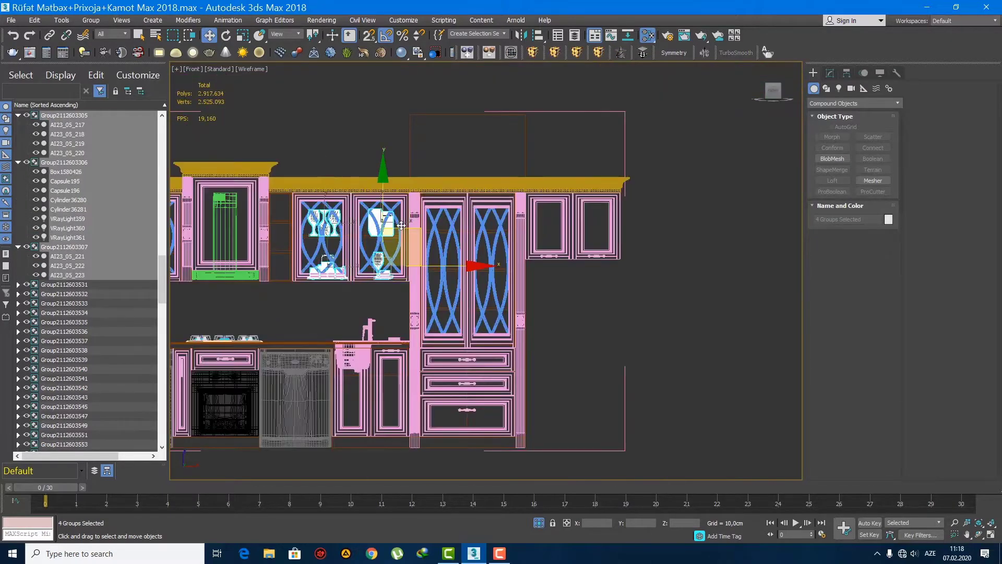
left_click_drag(401, 225, 667, 293, "shift")
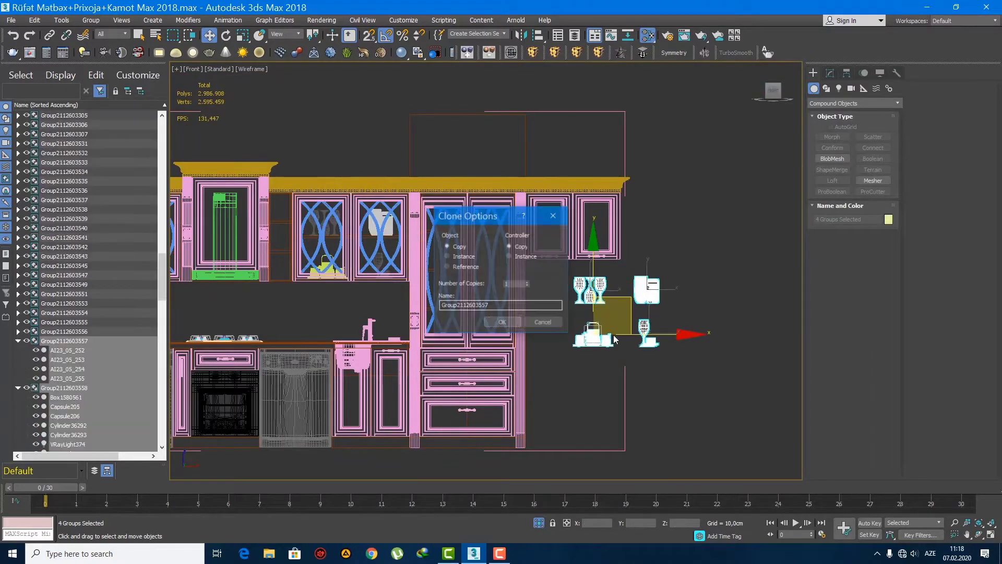
left_click(503, 323)
- Select the four copied dish groups beside the tall cabinet
left_click(595, 285)
mouse_move(625, 257)
left_mouse_down()
mouse_move(494, 289)
mouse_move(622, 288)
mouse_move(633, 271)
left_mouse_up()
left_click_drag(578, 292, 575, 290)
scroll(603, 311, "up", 2)
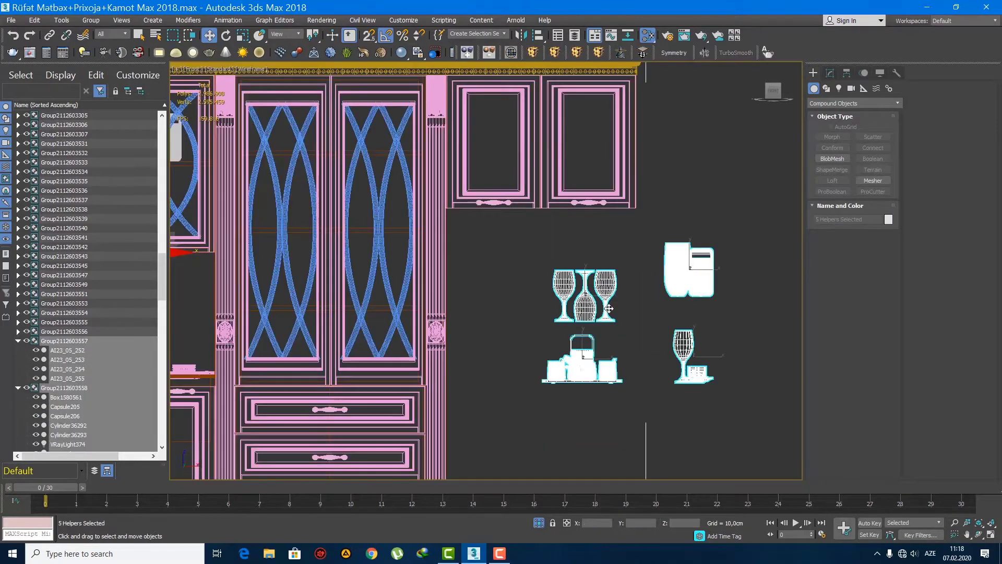
scroll(608, 314, "down", 3)
scroll(577, 358, "up", 2)
scroll(580, 343, "down", 3)
- Move the four copied dish groups in the top view to the tall glazed cabinet
key("t")
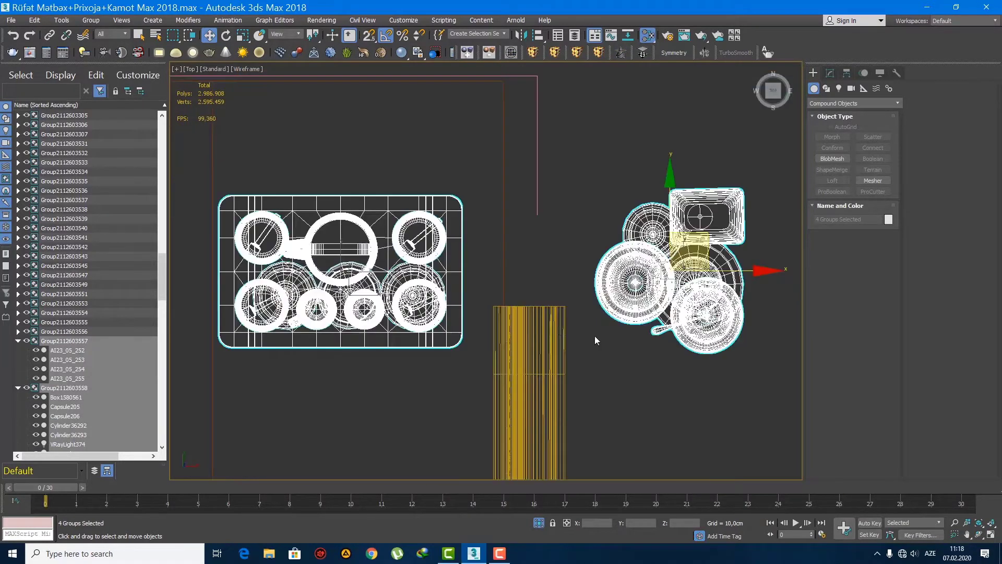
scroll(594, 337, "down", 4)
left_click_drag(699, 196, 589, 248)
key("ctrl+z")
middle_click_drag(648, 258, 604, 253)
scroll(604, 253, "up", 3)
scroll(690, 254, "down", 3)
left_click_drag(688, 193, 564, 237)
scroll(555, 263, "up", 3)
- Examine how the copied dishes sit relative to the tall cabinet in the front and perspective views
key("f")
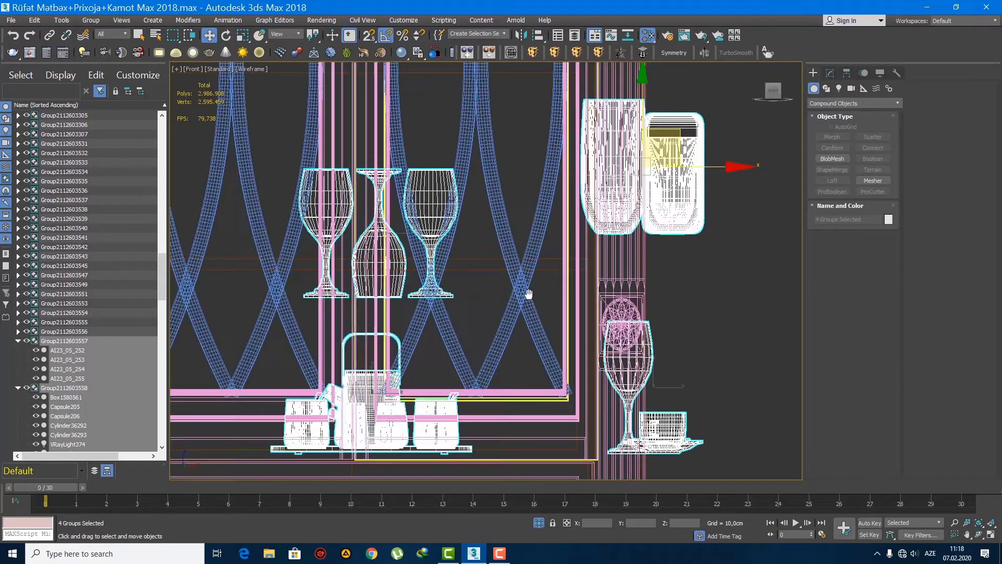
scroll(528, 293, "down", 5)
scroll(537, 294, "up", 3)
key("p")
scroll(537, 300, "down", 3)
mouse_move(536, 299)
middle_mouse_down("alt")
mouse_move(511, 299)
mouse_move(491, 324)
middle_mouse_up("alt")
scroll(492, 325, "down", 4)
scroll(491, 325, "up", 4)
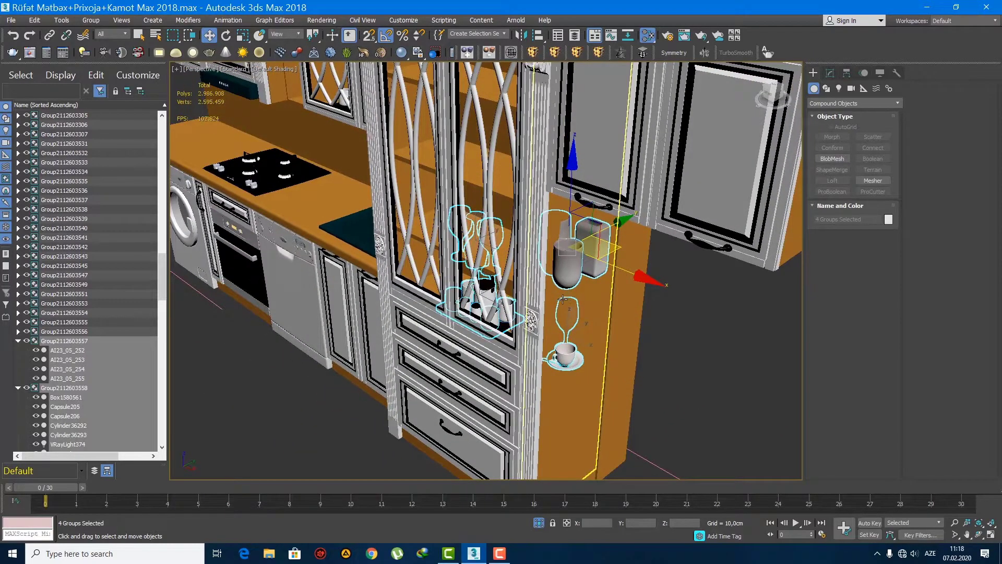
scroll(501, 314, "up", 3)
key("f")
scroll(501, 314, "down", 4)
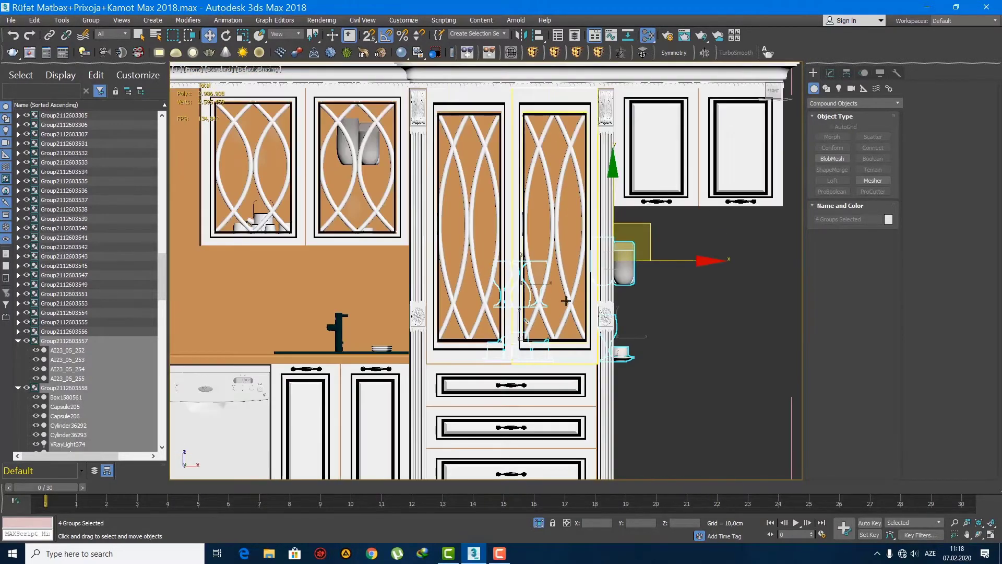
middle_click_drag(501, 315, 528, 306, "alt")
scroll(613, 304, "down", 3)
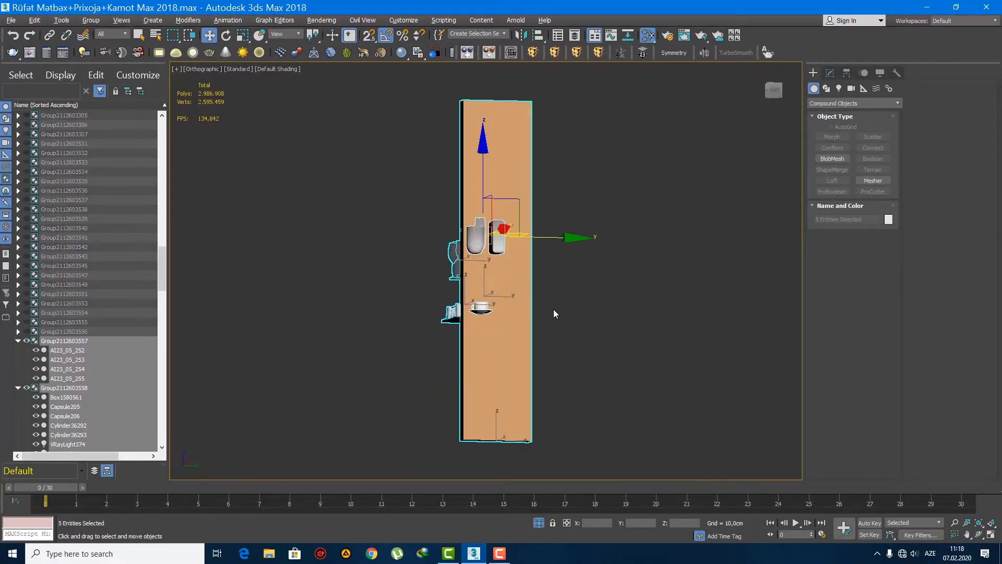
key("f")
scroll(612, 338, "up", 3)
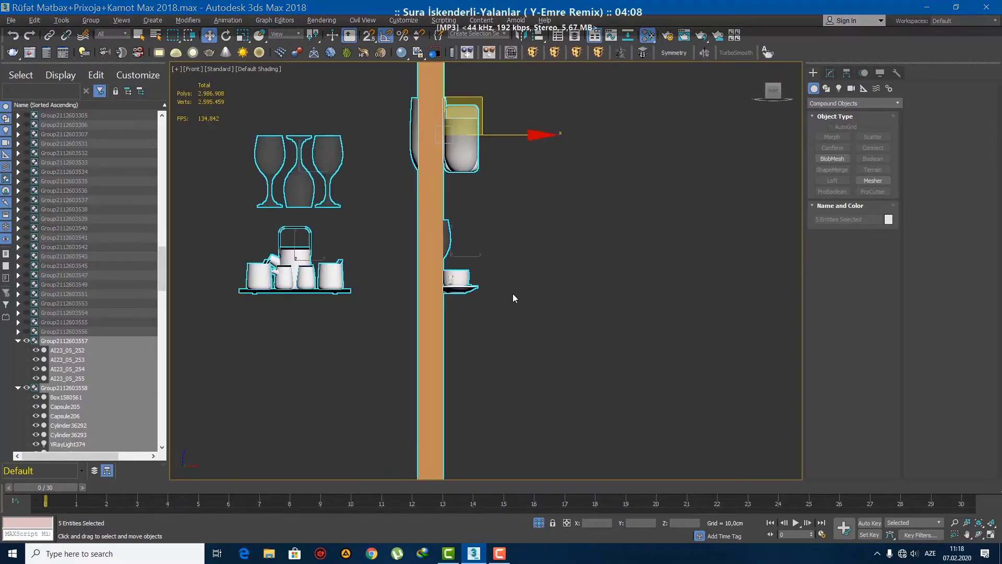
middle_click_drag(513, 293, 449, 292, "alt")
right_click(446, 293)
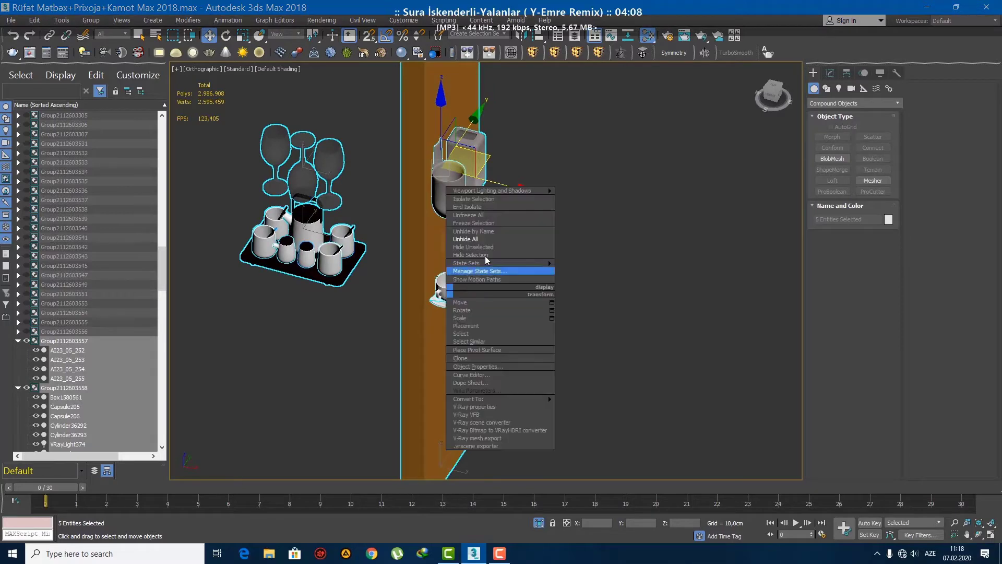
left_click(470, 271)
middle_click_drag(416, 258, 530, 335)
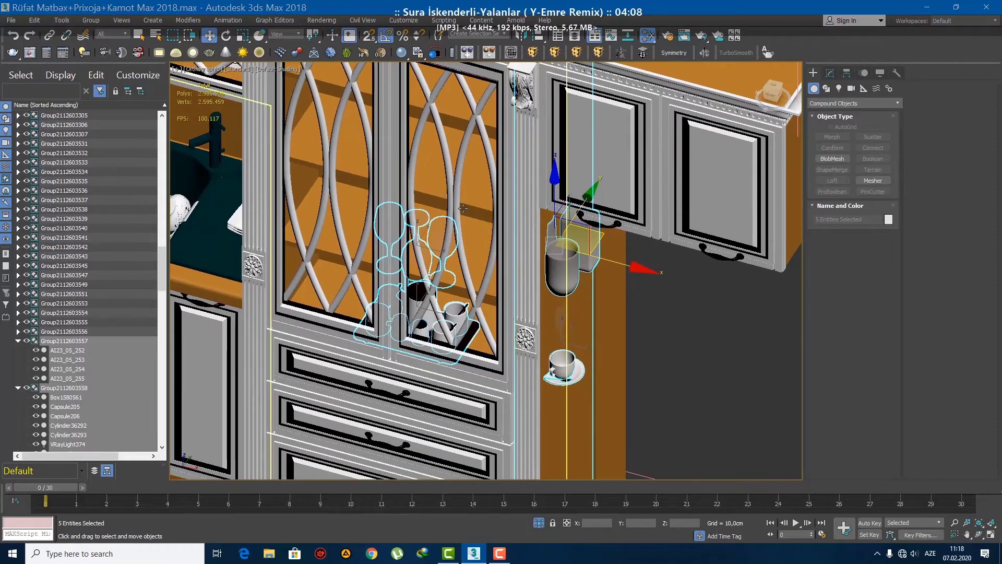
- Isolate the copied dishes together with the cabinet carcasses and show them in the front wireframe view
key("F3")
key("alt+q")
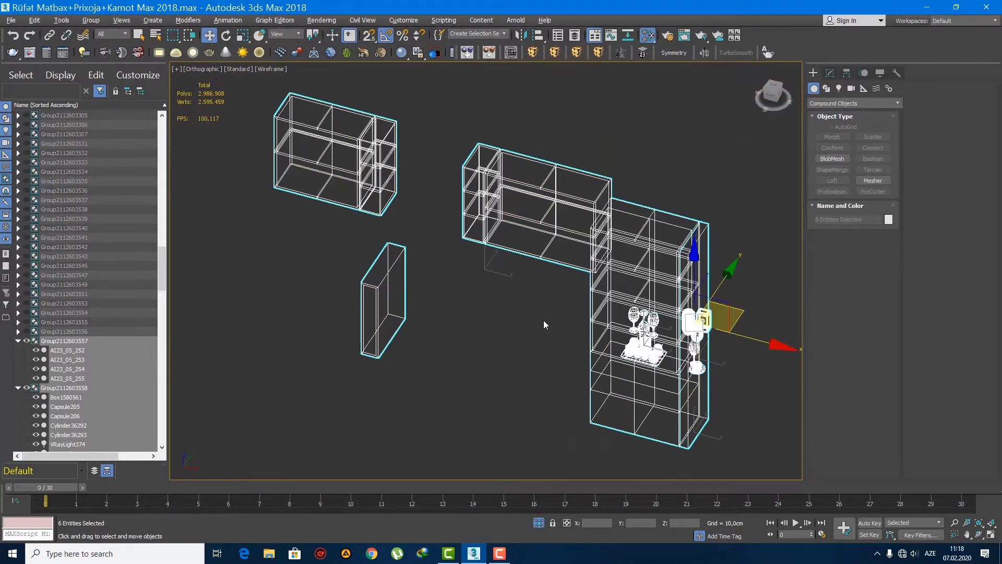
key("f")
scroll(637, 349, "down", 3)
scroll(509, 268, "up", 8)
- Move the copied tea set onto the top shelf of the tall cabinet and shift it slightly along X
left_click(464, 274)
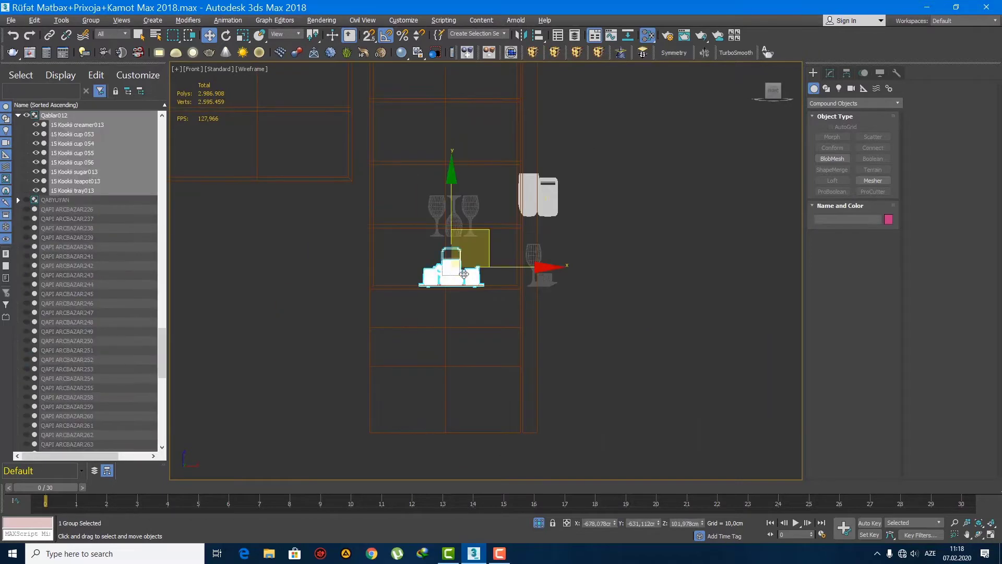
scroll(464, 274, "up", 6)
left_click_drag(502, 210, 498, 203)
scroll(522, 385, "down", 6)
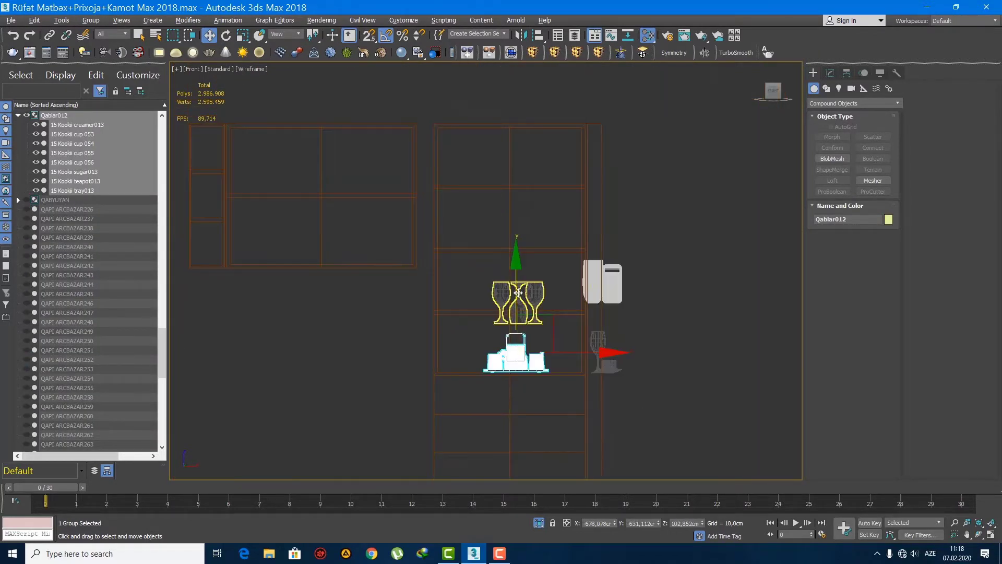
left_click_drag(518, 292, 508, 159)
scroll(505, 151, "up", 4)
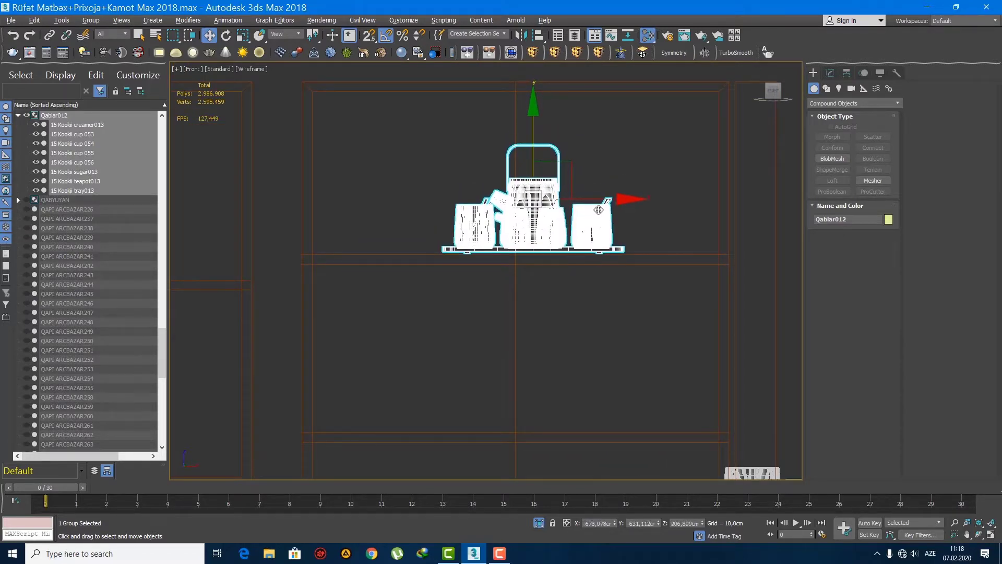
mouse_move(603, 201)
left_mouse_down()
mouse_move(669, 201)
mouse_move(591, 201)
left_mouse_up()
scroll(449, 104, "down", 4)
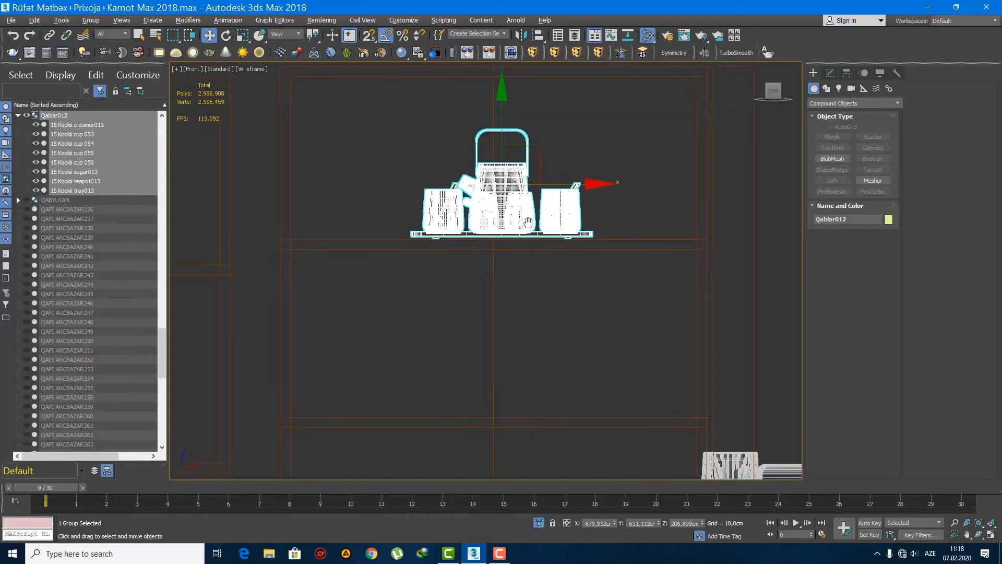
- Move the copied white container group onto the lowest glazed shelf of the tall cabinet, resting on the shelf board
left_click(544, 253)
scroll(561, 255, "up", 3)
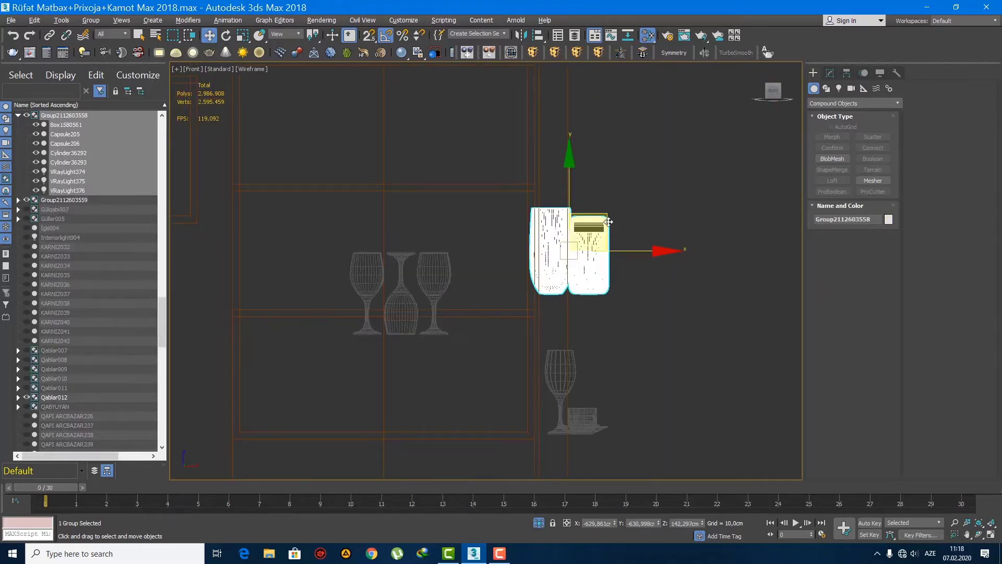
left_click_drag(608, 222, 498, 355)
scroll(527, 205, "up", 3)
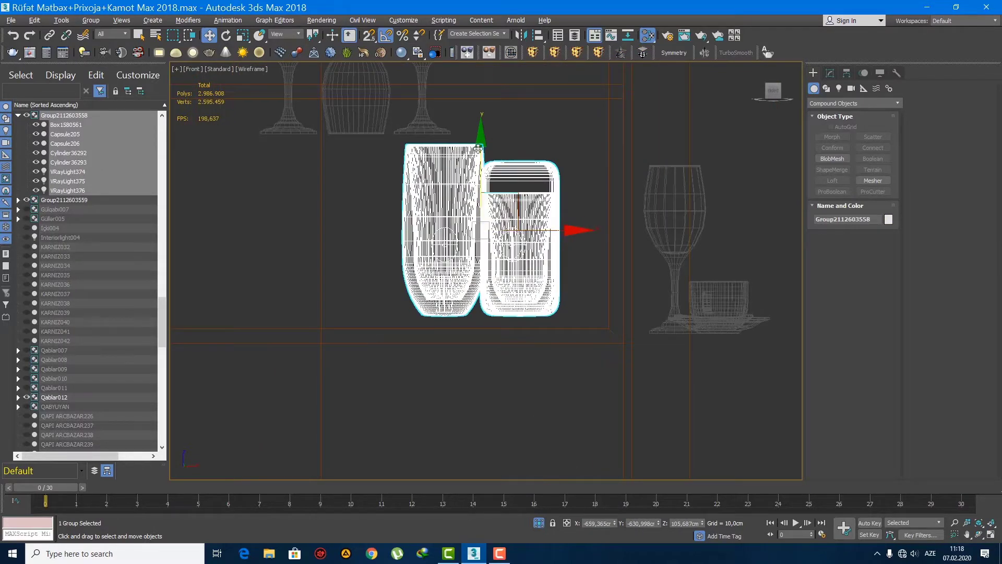
left_click_drag(479, 150, 480, 161)
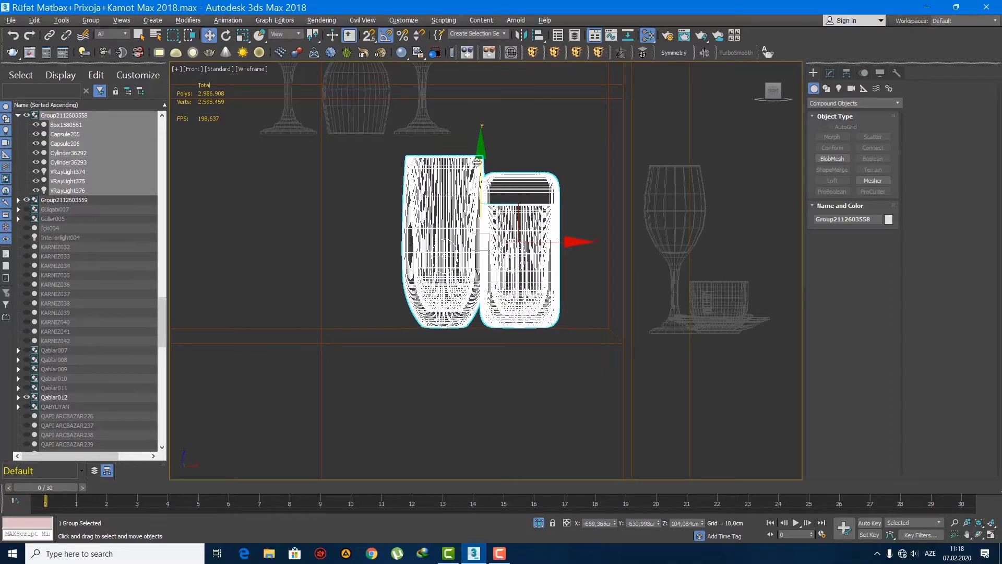
scroll(477, 163, "down", 3)
- Place the three wine glasses beside the white containers and the glass-and-teacup group on the shelf above the containers
left_click(526, 182)
left_click_drag(542, 148, 437, 244)
left_click(659, 255)
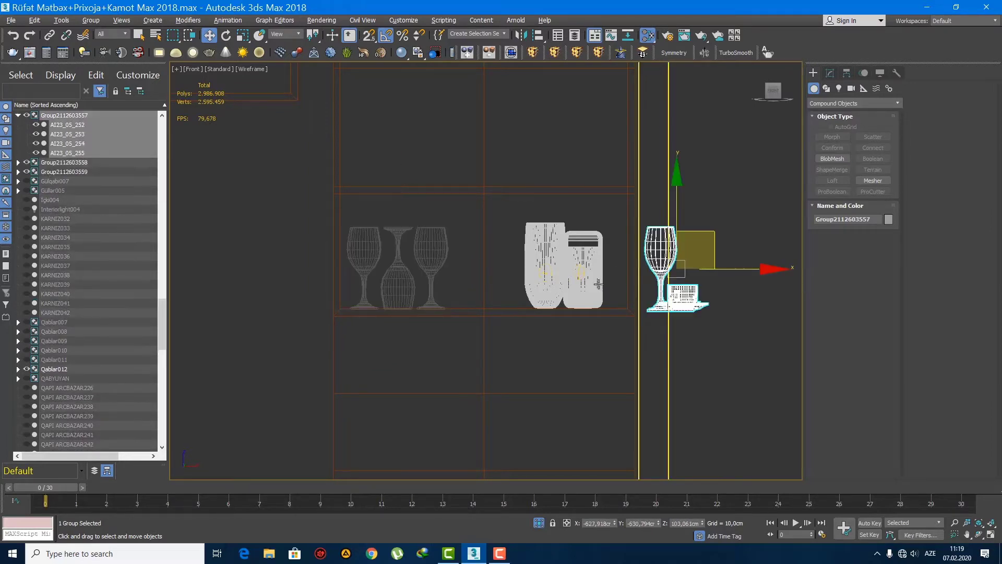
left_click_drag(695, 245, 600, 102)
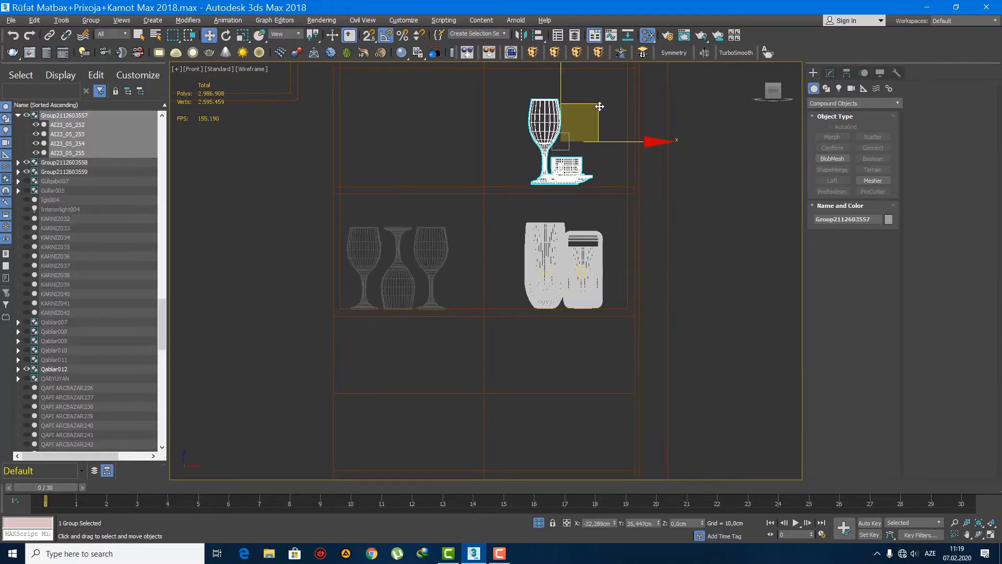
scroll(592, 317, "down", 5)
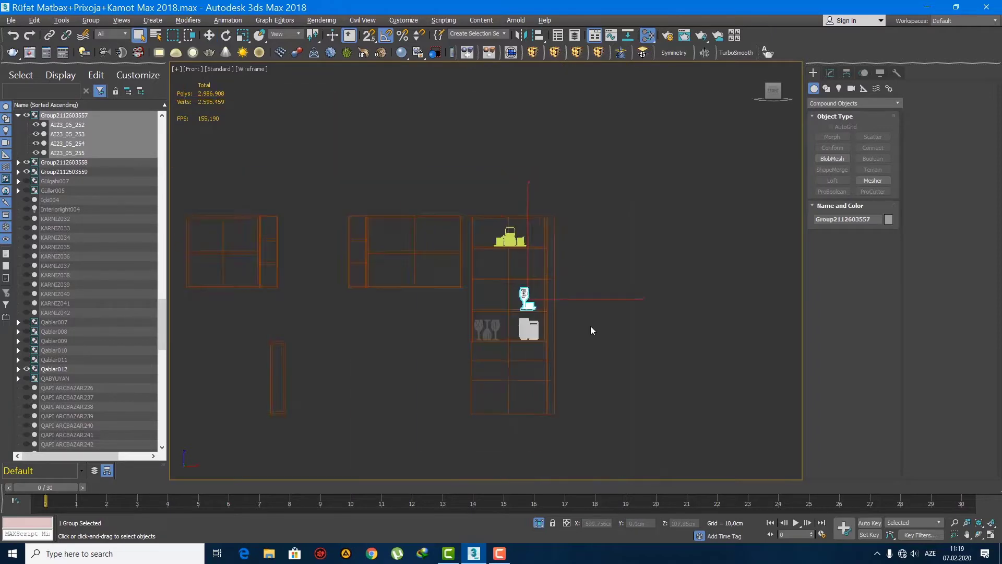
- Switch to the perspective view and end the isolation of the cabinet carcasses and dishes
scroll(593, 329, "up", 5)
key("p")
key("z")
key("q")
scroll(511, 287, "down", 10)
middle_click_drag(511, 287, 594, 327, "alt")
right_click(569, 280)
left_click(597, 251)
- Select the olive jar, juicer set, shakers, potted herbs and flower vases on the existing kitchen's black worktop
scroll(538, 219, "up", 8)
scroll(538, 220, "up", 6)
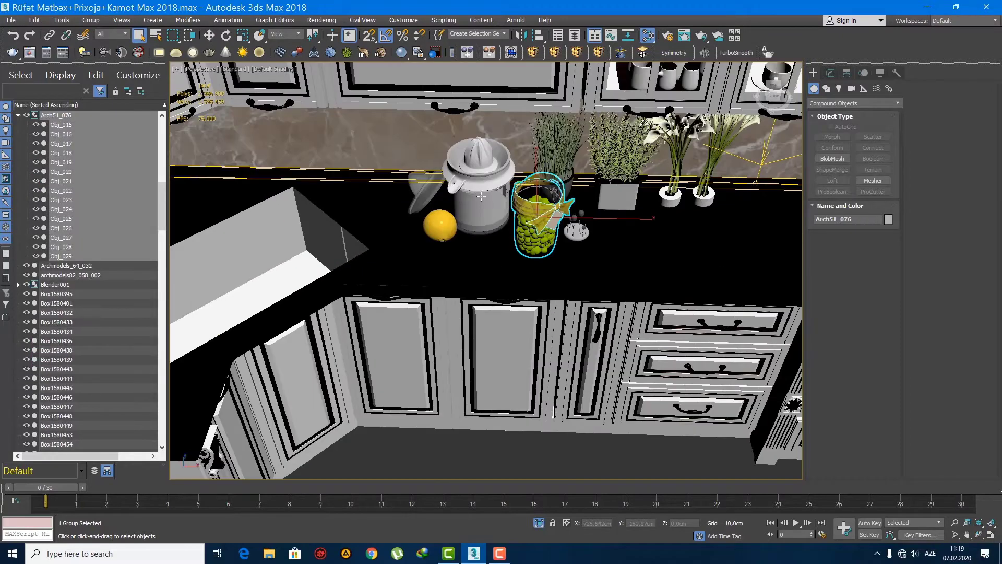
left_click(482, 196, "ctrl")
left_click(565, 165, "ctrl")
left_click(655, 160, "ctrl")
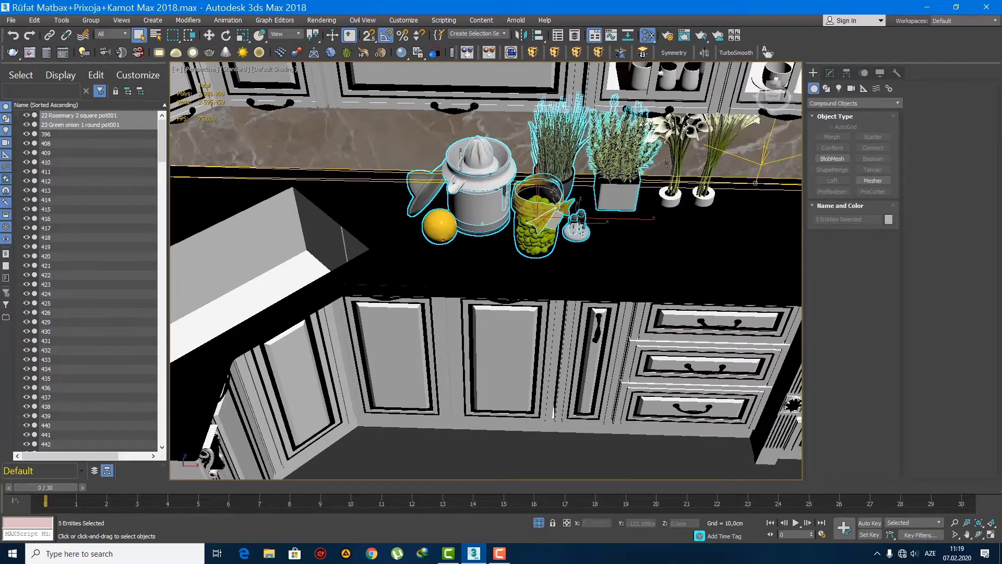
left_click(683, 165, "ctrl")
scroll(555, 241, "down", 5)
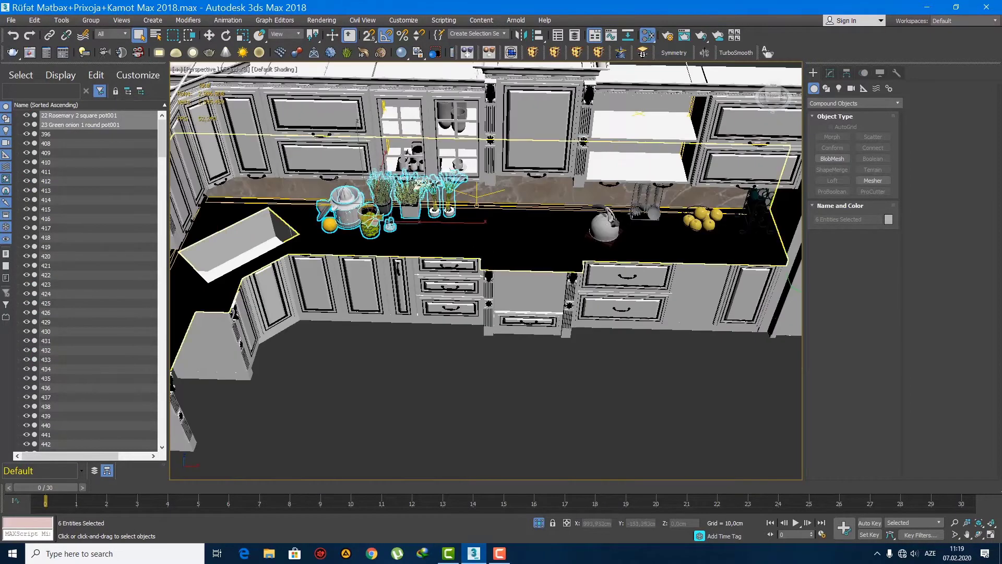
- Add the utensil rack, kettle with its trivet, fruit basket and bottle rack to the selection of worktop accessories
left_click(633, 212, "ctrl")
scroll(633, 212, "up", 5)
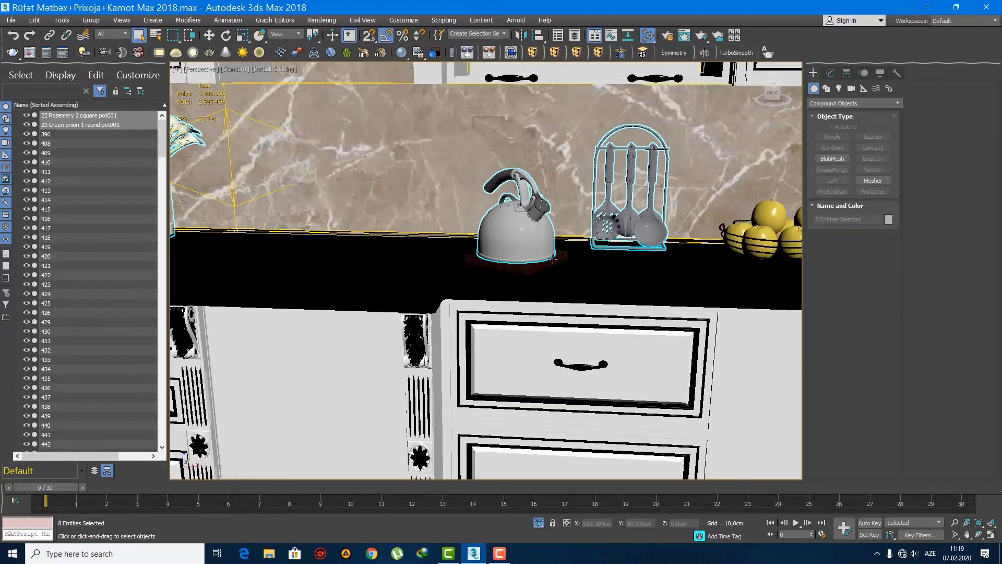
key("F4")
scroll(555, 272, "down", 5)
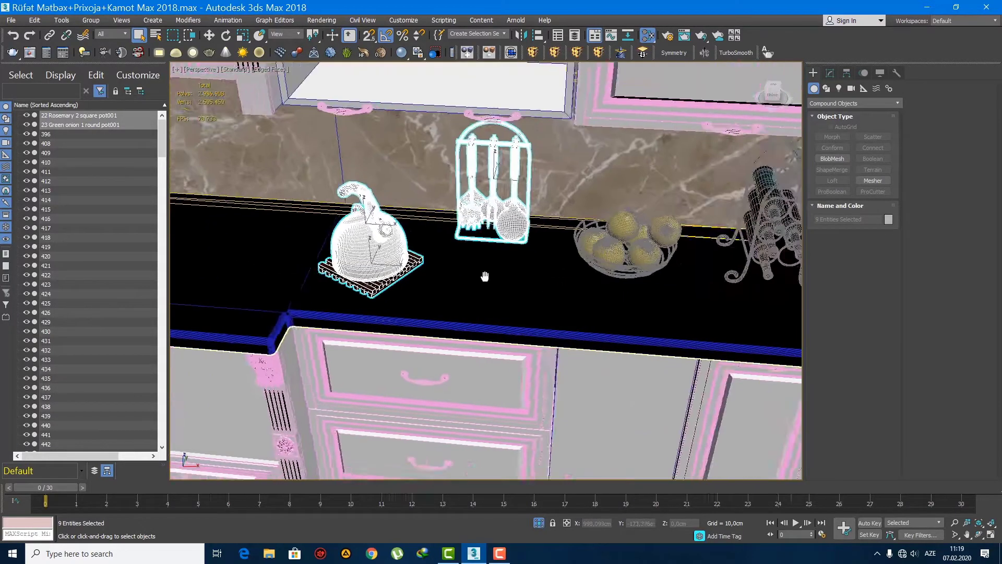
scroll(588, 259, "up", 3)
left_click(657, 250, "ctrl")
scroll(648, 261, "down", 10)
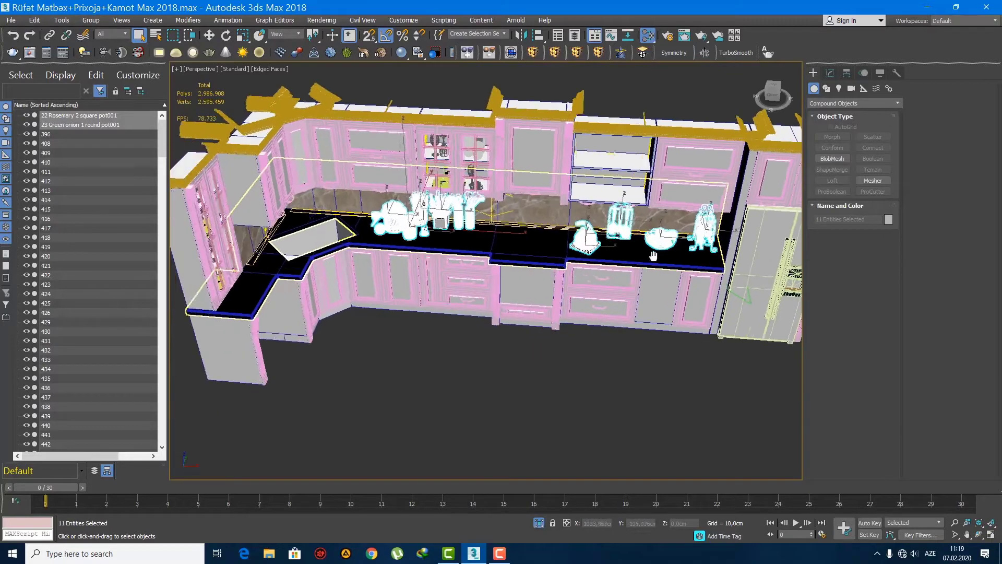
- Move the selected worktop accessories from the existing kitchen to the empty area beside the new kitchen and deselect them
key("w")
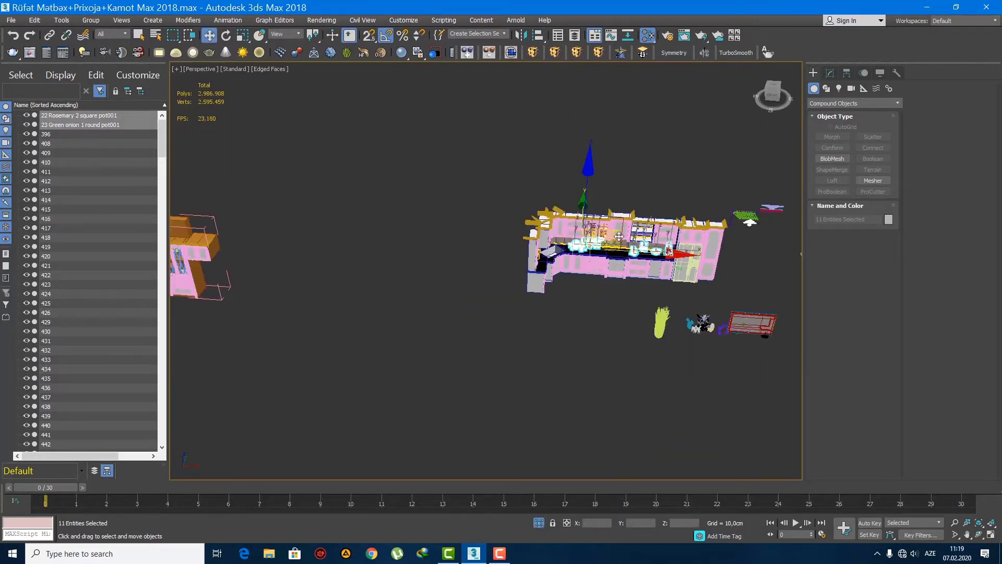
left_click_drag(619, 237, 305, 307)
left_click(292, 304)
scroll(277, 300, "up", 3)
middle_click_drag(278, 300, 506, 320)
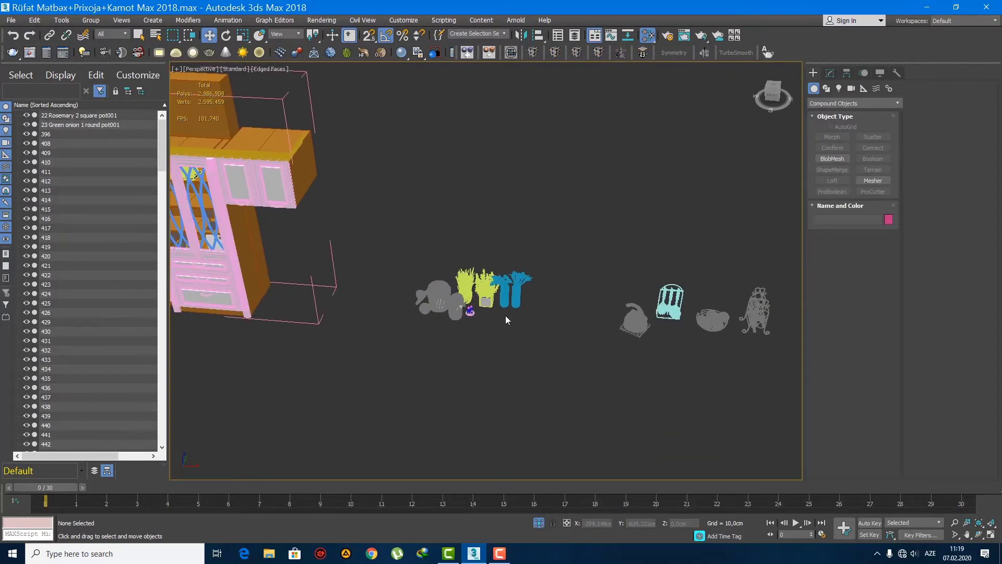
- Move the two potted herbs in the front view to the new kitchen's worktop end above the washing machine
key("f")
scroll(470, 298, "down", 5)
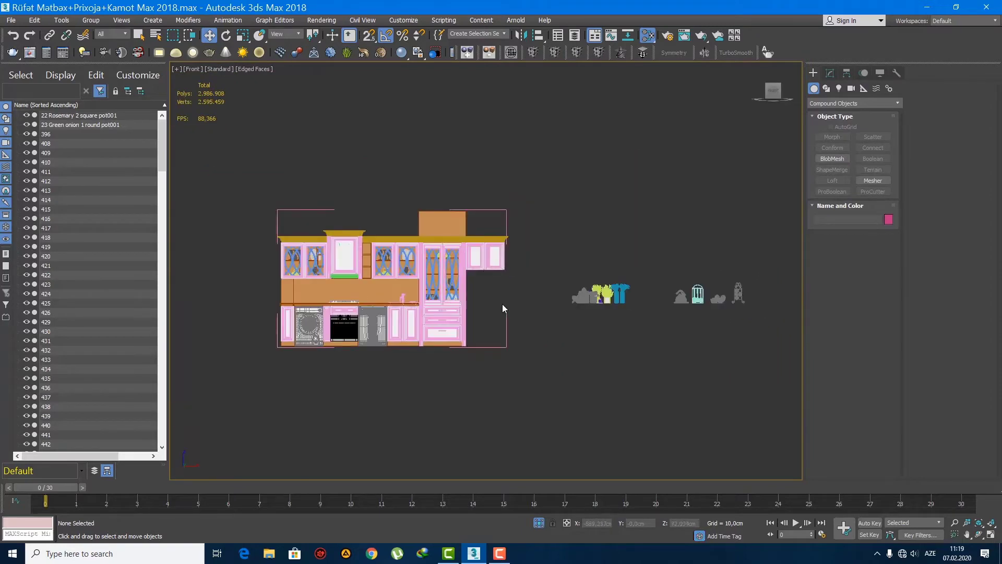
scroll(503, 304, "up", 3)
left_click(647, 288)
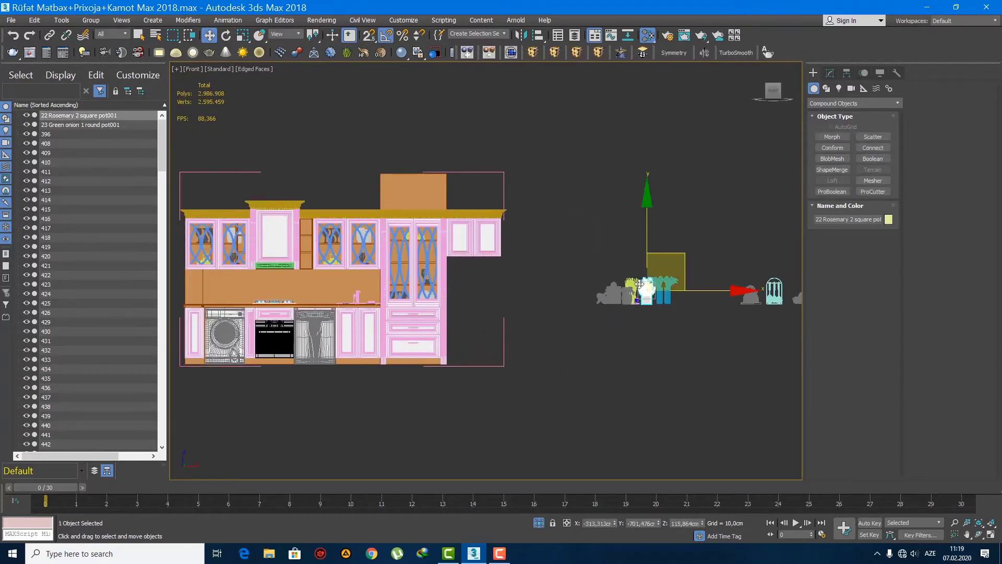
left_click(643, 290, "ctrl")
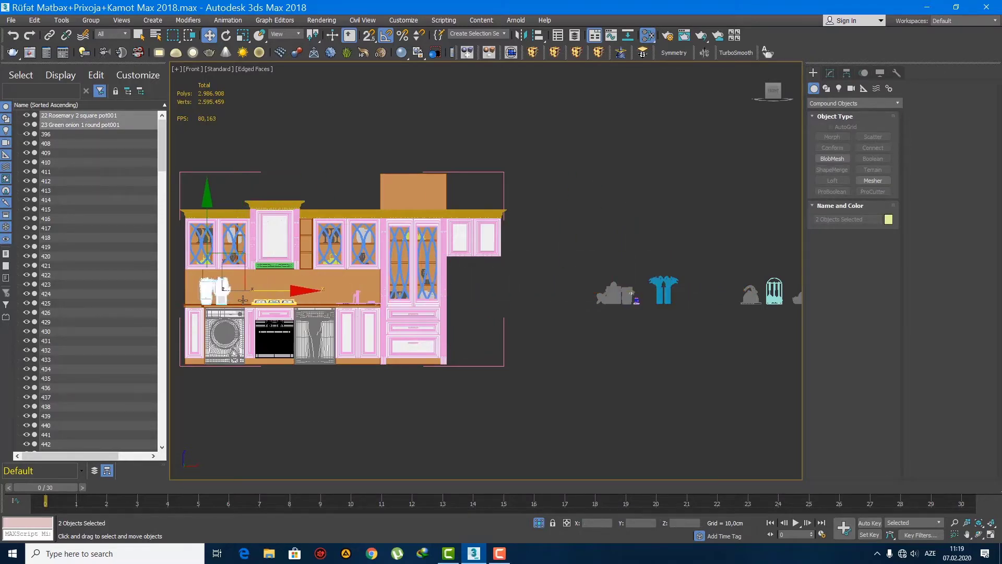
key("z")
left_click_drag(518, 272, 440, 268)
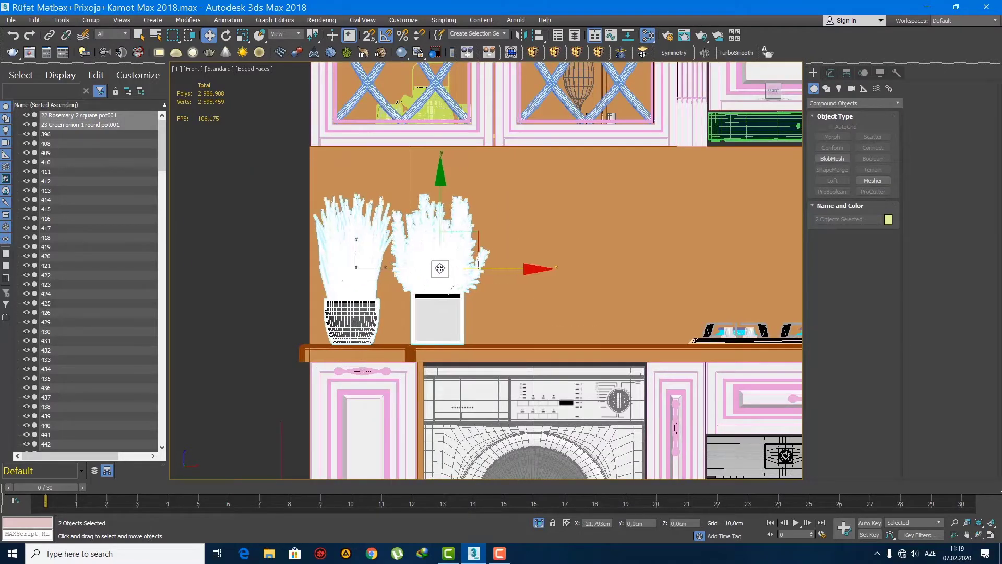
- Push the two potted herbs back in depth onto the worktop near the backsplash
key("p")
middle_click_drag(435, 278, 569, 302, "alt")
left_click_drag(569, 301, 351, 283)
scroll(351, 283, "down", 8)
- Move the pair of flower vases in the front view to the left glazed door of the tall cabinet, above its lower shelf
middle_click_drag(537, 351, 402, 327, "alt")
left_click(552, 305)
scroll(552, 305, "up", 5)
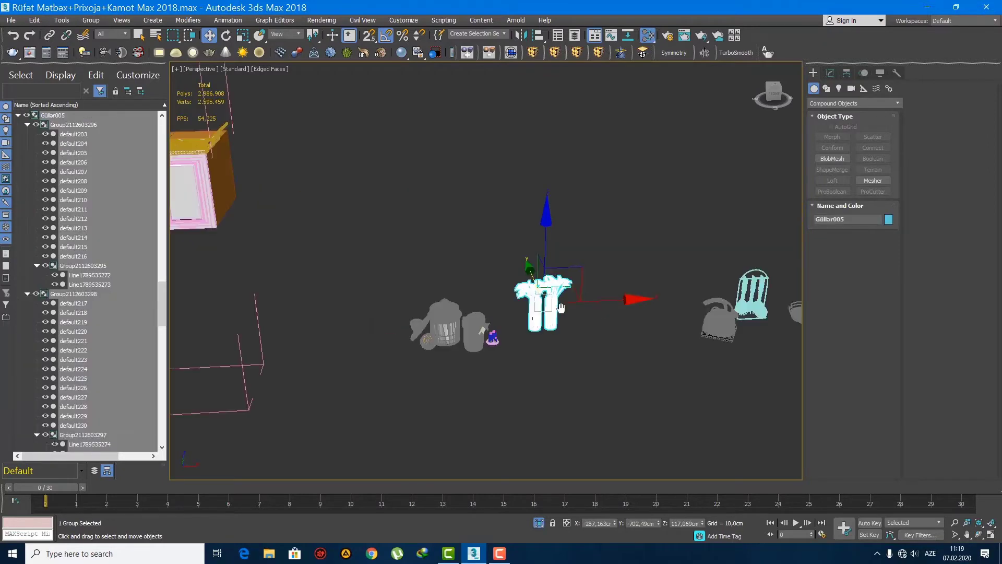
key("f")
scroll(551, 330, "up", 4)
scroll(551, 330, "down", 6)
scroll(729, 343, "up", 2)
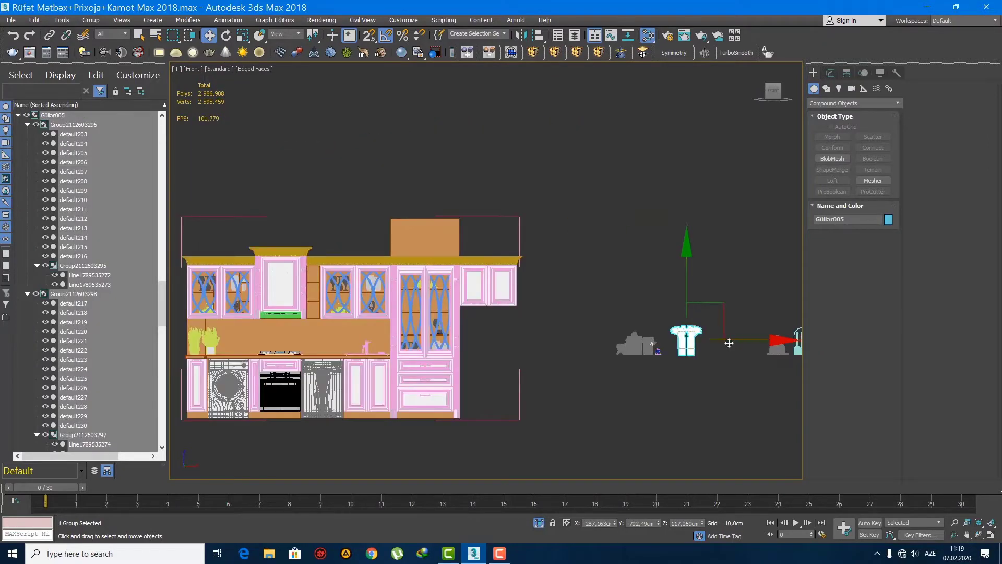
scroll(498, 325, "up", 5)
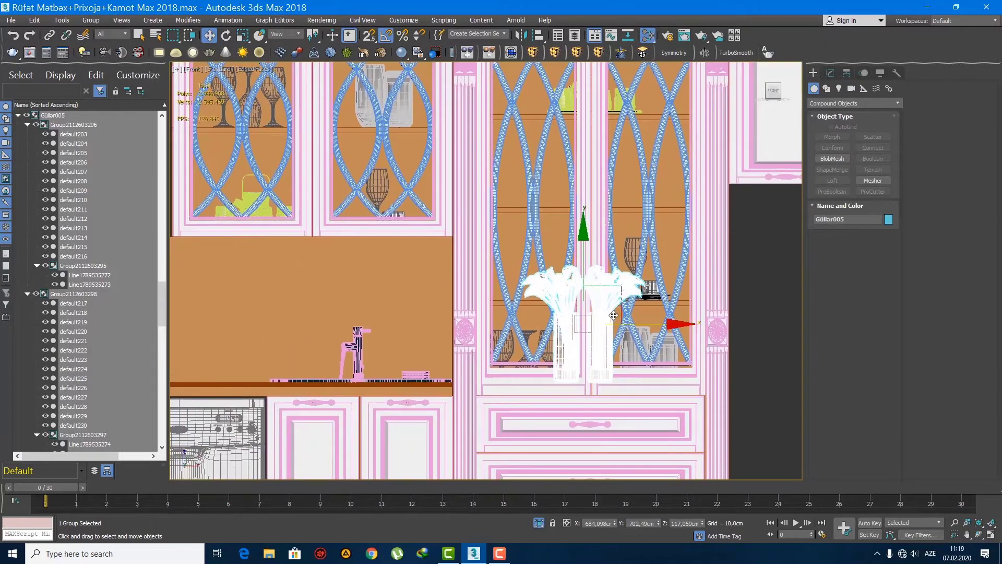
left_click_drag(624, 292, 575, 207)
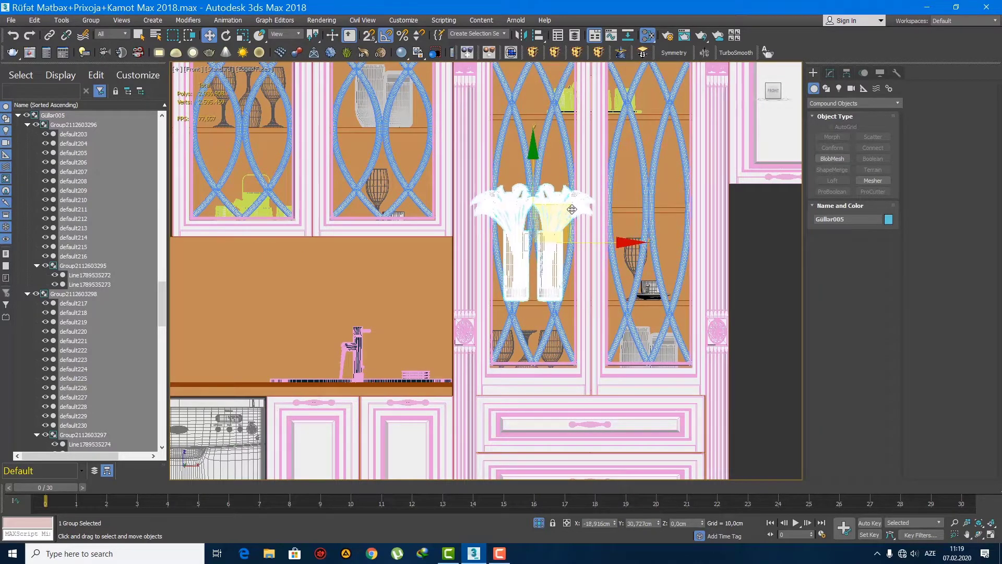
scroll(485, 268, "up", 2)
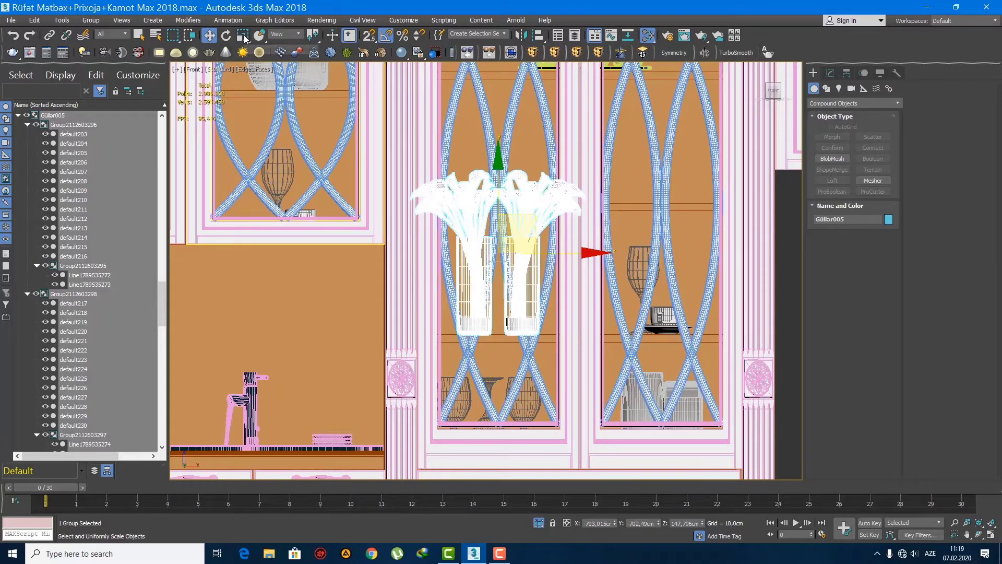
scroll(455, 230, "down", 4)
scroll(456, 229, "up", 4)
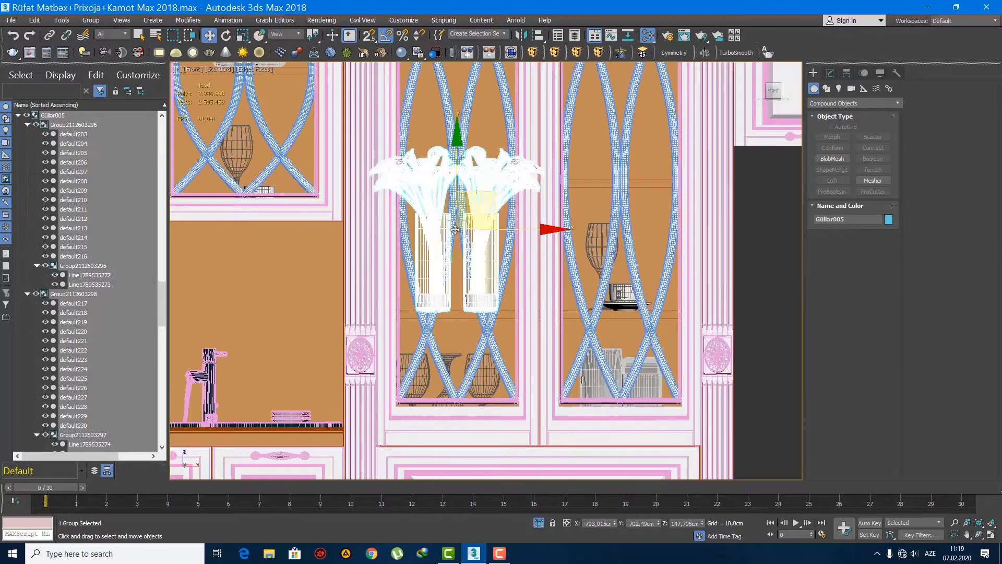
- Scale the flower vases uniformly to 90% three times in succession
right_click(242, 37)
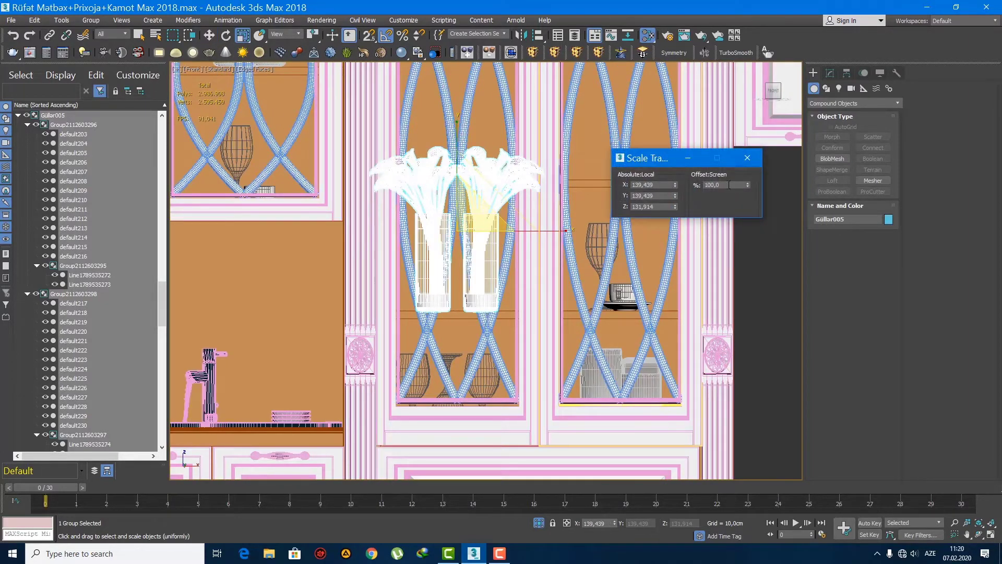
type("90")
key("Return")
type("90")
key("Return")
type("90")
key("Return")
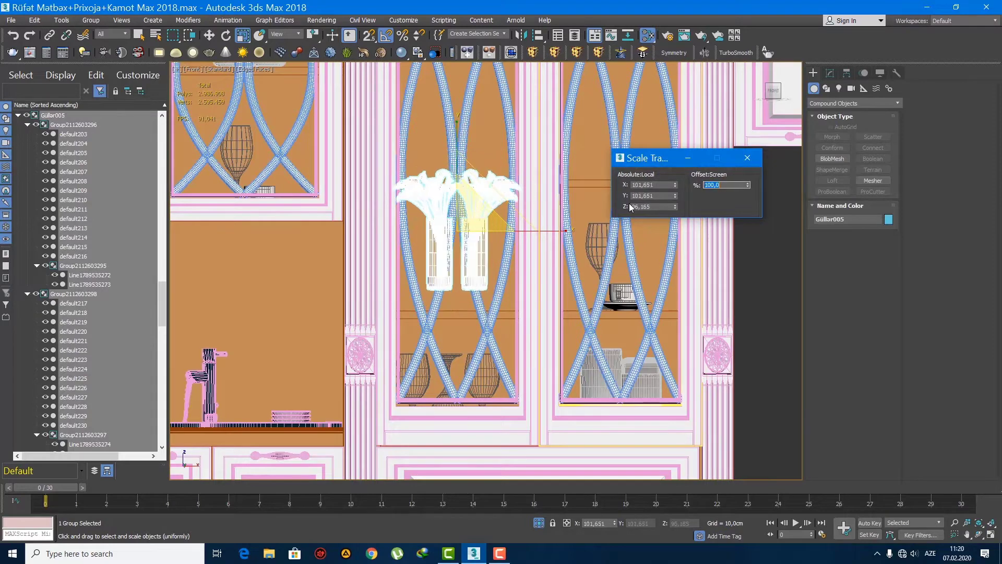
- Lower the flower vases onto the tall cabinet's shelf and close the transform value window
scroll(419, 284, "up", 4)
key("w")
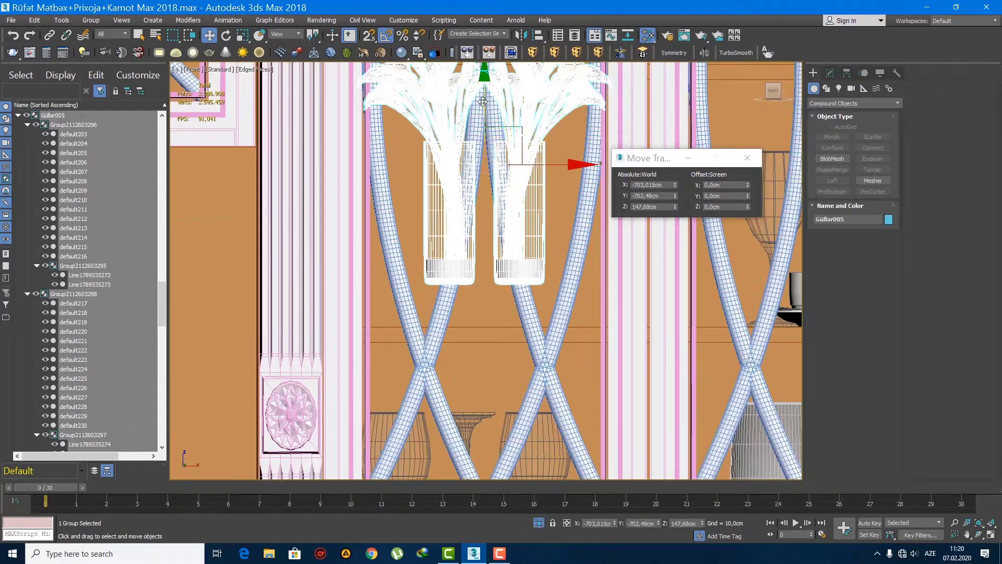
left_click_drag(483, 107, 484, 148)
middle_click_drag(498, 193, 469, 209)
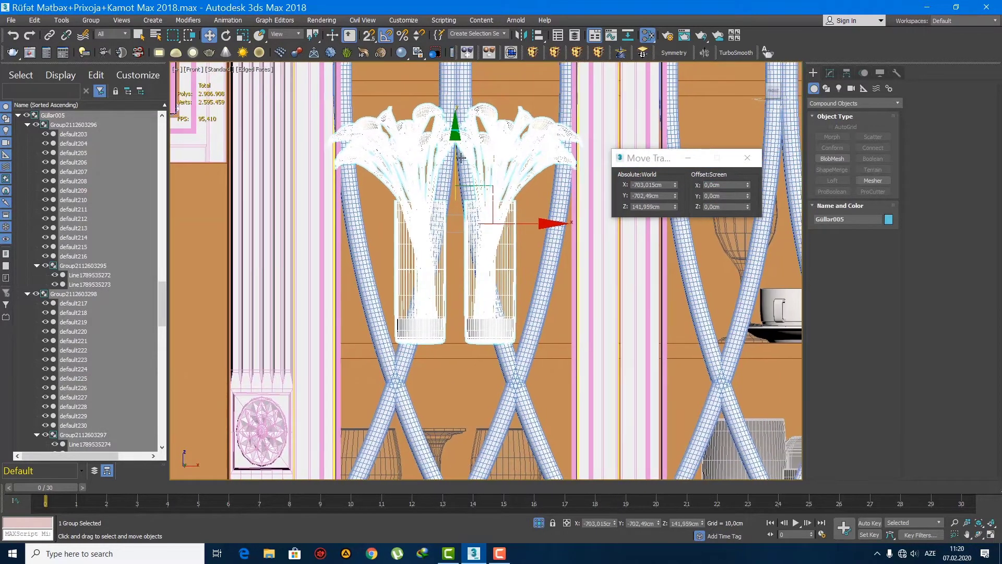
left_click_drag(456, 155, 456, 153)
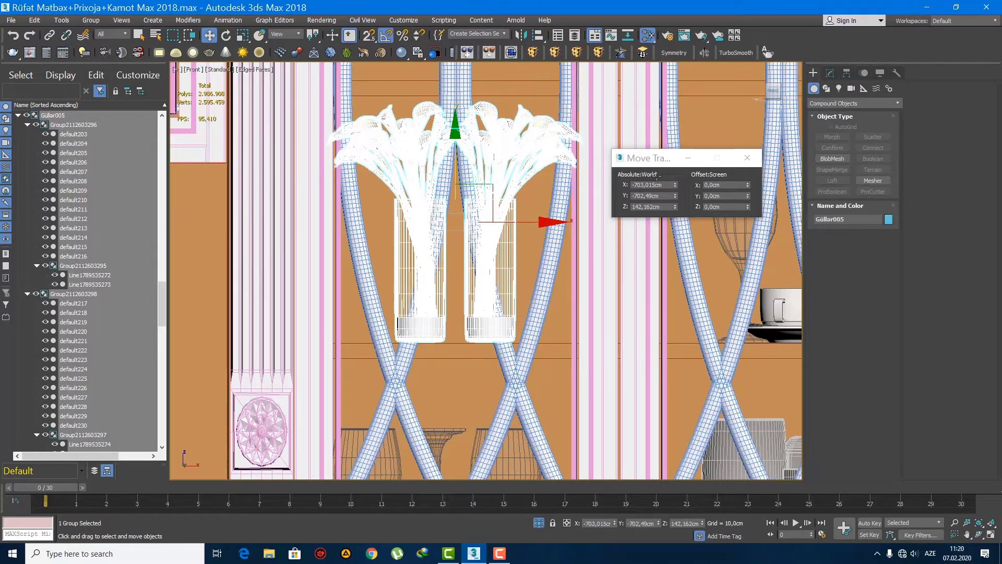
left_click(751, 158)
scroll(647, 229, "up", 2)
middle_click_drag(647, 228, 609, 227)
- Push the flower vases back in depth in the perspective view so they stand inside the tall glazed cabinet
key("p")
key("z")
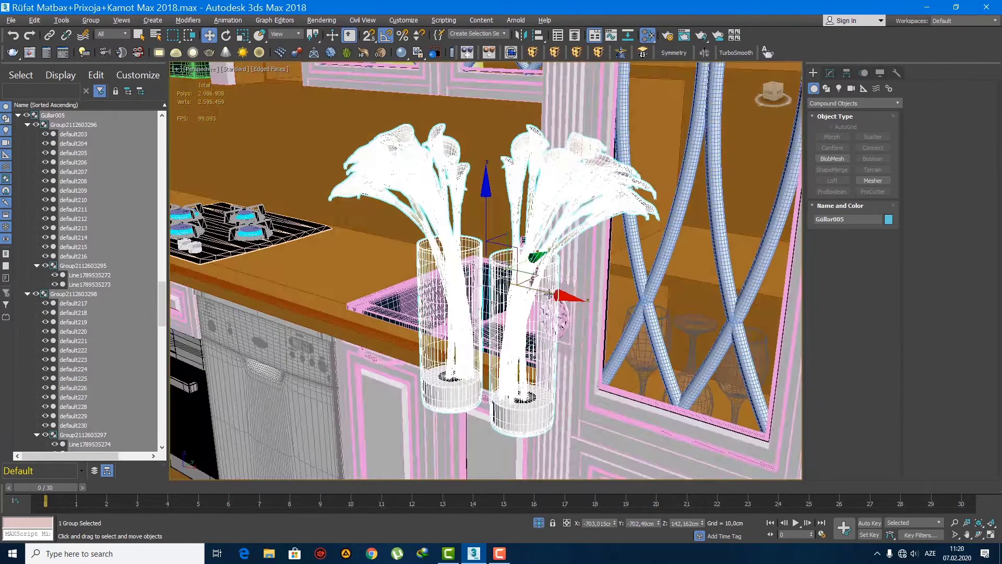
scroll(550, 295, "down", 1)
middle_click_drag(540, 295, 436, 300)
left_click_drag(456, 262, 667, 214)
scroll(661, 219, "down", 7)
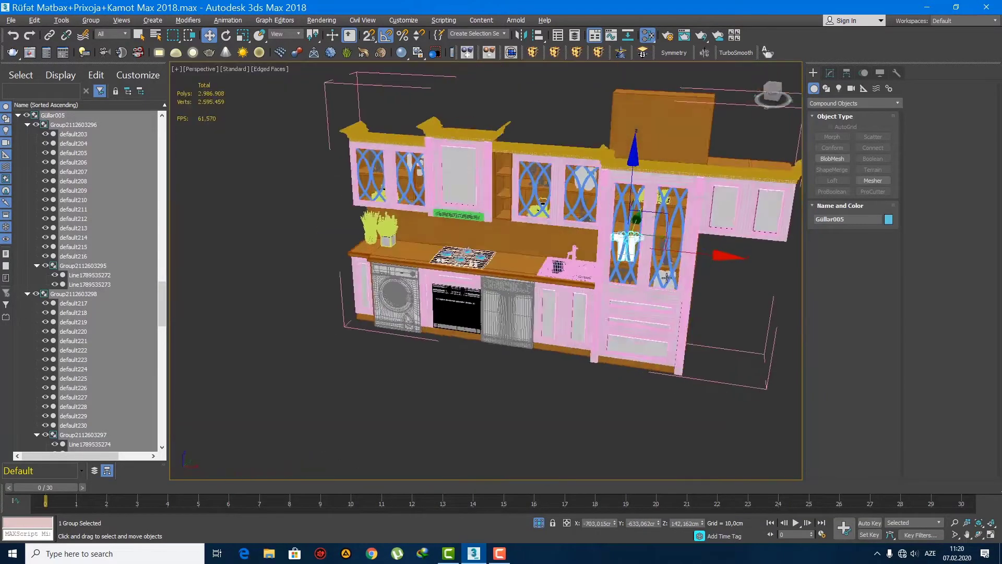
- Select the juicer set, olive jar and shakers together and move them onto the new kitchen's worktop
middle_click_drag(477, 334, 506, 343, "alt")
middle_click_drag(506, 343, 531, 283)
scroll(546, 323, "down", 4)
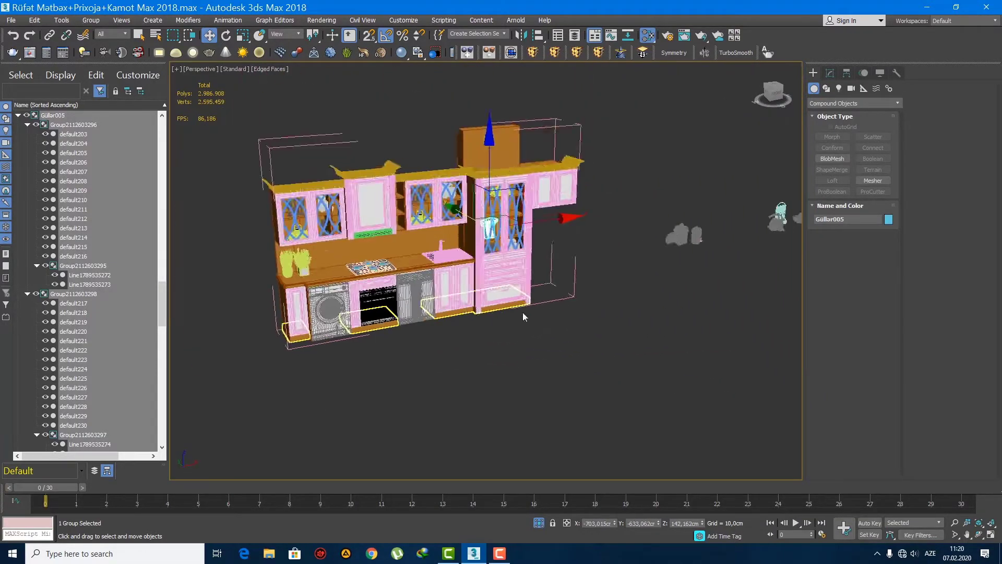
left_click(610, 254)
scroll(611, 296, "up", 6)
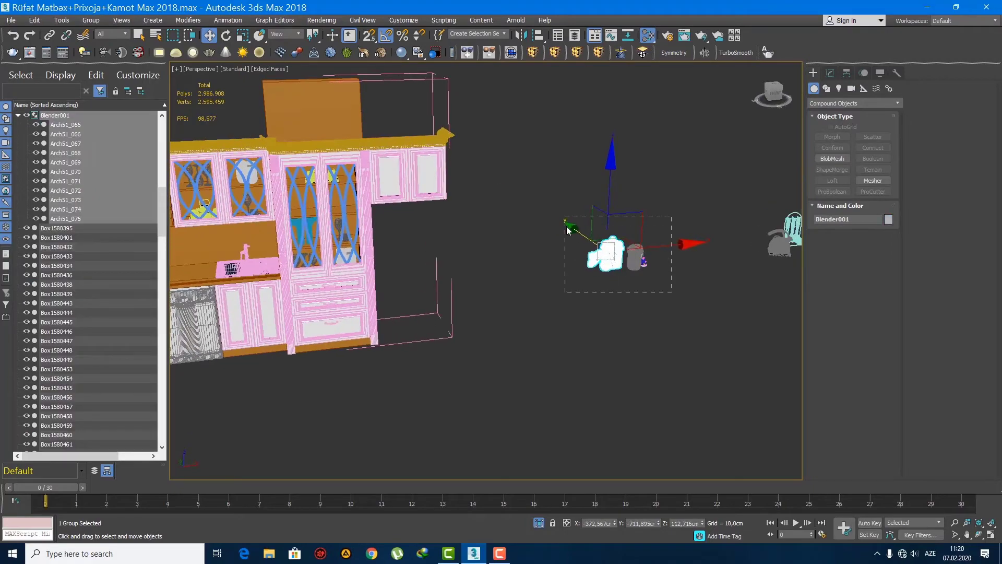
left_click_drag(568, 230, 566, 219)
middle_click_drag(584, 269, 656, 274, "alt")
left_click_drag(712, 228, 272, 246)
middle_click_drag(271, 245, 621, 230)
scroll(621, 230, "up", 4)
middle_click_drag(621, 230, 651, 225, "alt")
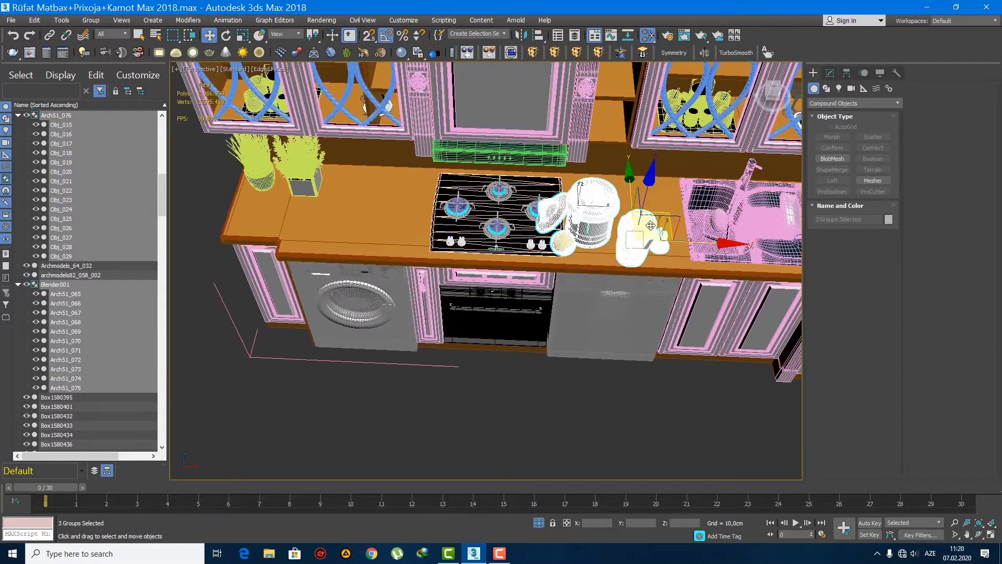
- Shift the three items between the potted herbs and the hob, and set the shakers near the worktop's front edge beside the square pot
left_click_drag(666, 211, 420, 207)
scroll(421, 207, "up", 2)
middle_click_drag(420, 207, 446, 205, "alt")
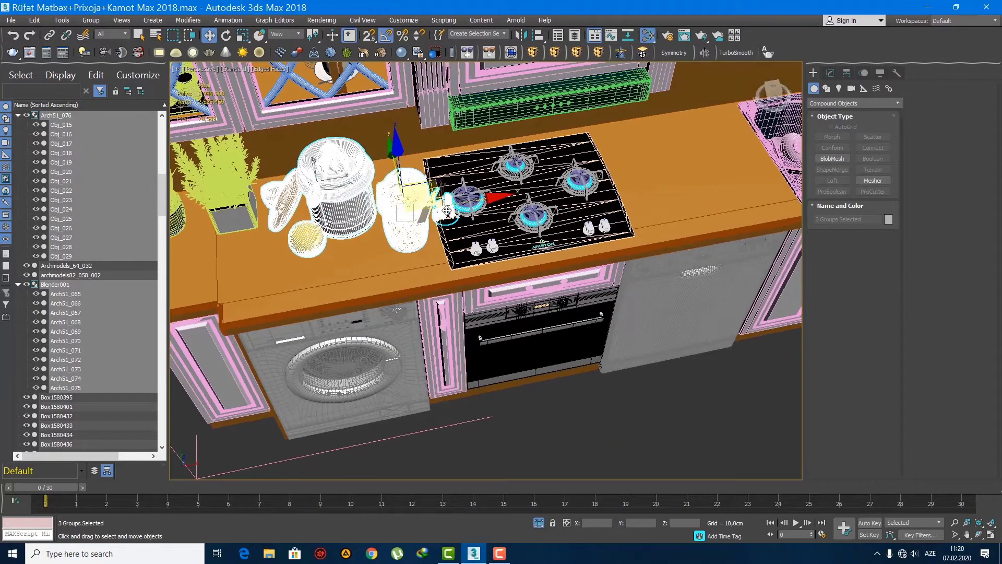
left_click(448, 211)
left_click_drag(474, 175, 292, 245)
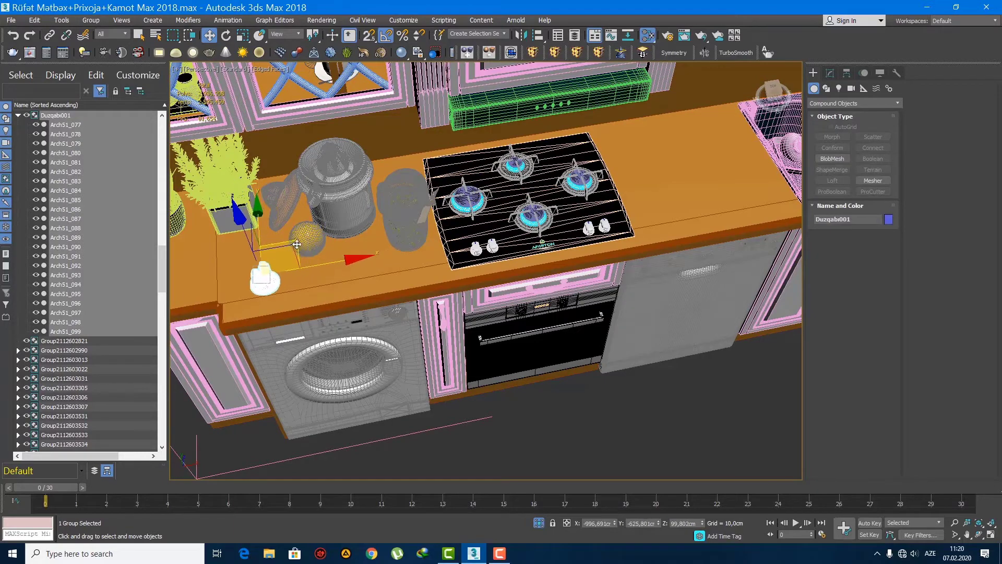
- Select the kettle with its trivet and place both on the worktop between the hob and the sink, close to the hob
scroll(319, 230, "down", 5)
middle_click_drag(605, 312, 354, 314)
scroll(354, 313, "down", 4)
scroll(491, 260, "up", 5)
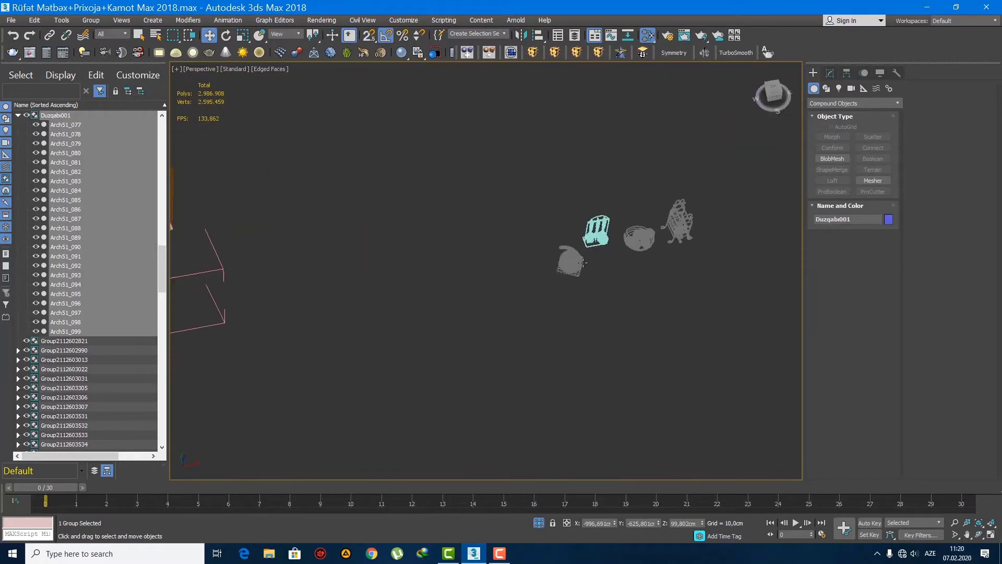
scroll(578, 269, "up", 2)
left_click_drag(595, 287, 546, 264)
middle_click_drag(590, 267, 672, 276)
scroll(605, 268, "down", 2)
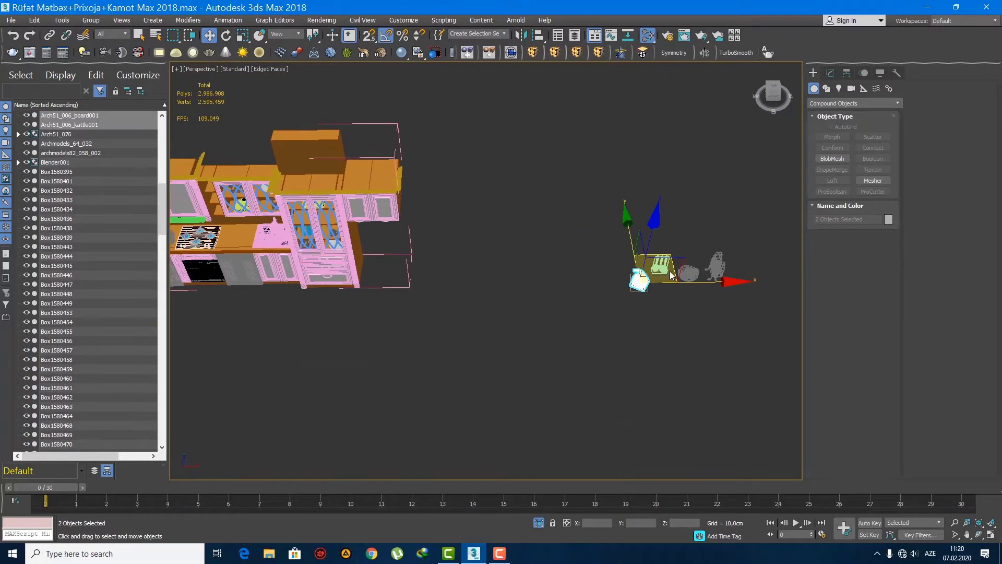
scroll(235, 231, "up", 4)
middle_click_drag(234, 232, 462, 277)
scroll(407, 258, "up", 2)
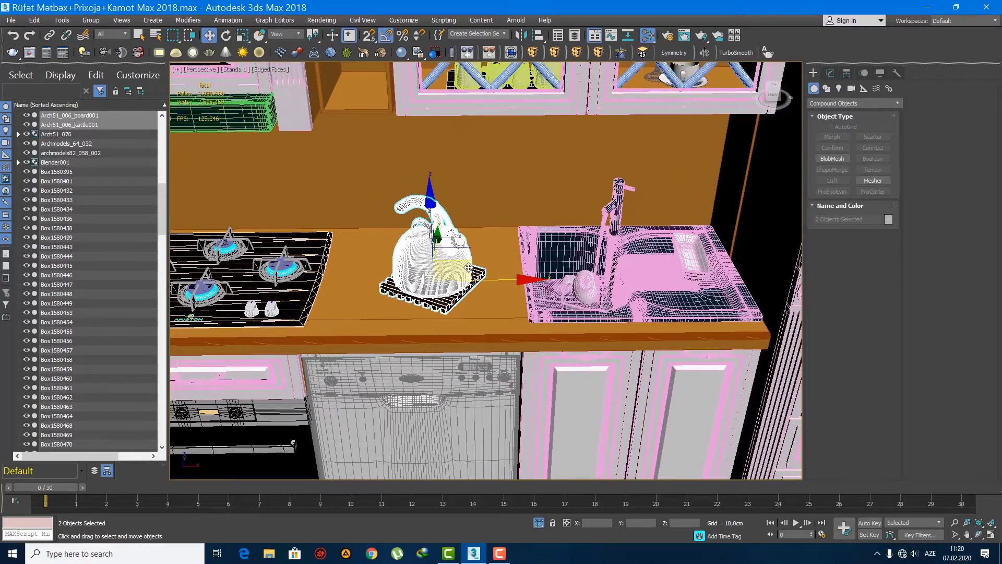
left_click_drag(468, 267, 408, 272)
- Move the utensil rack in the front view to worktop height between the kettle and the sink
scroll(418, 271, "down", 5)
middle_click_drag(495, 312, 485, 304, "alt")
middle_click_drag(485, 304, 324, 302)
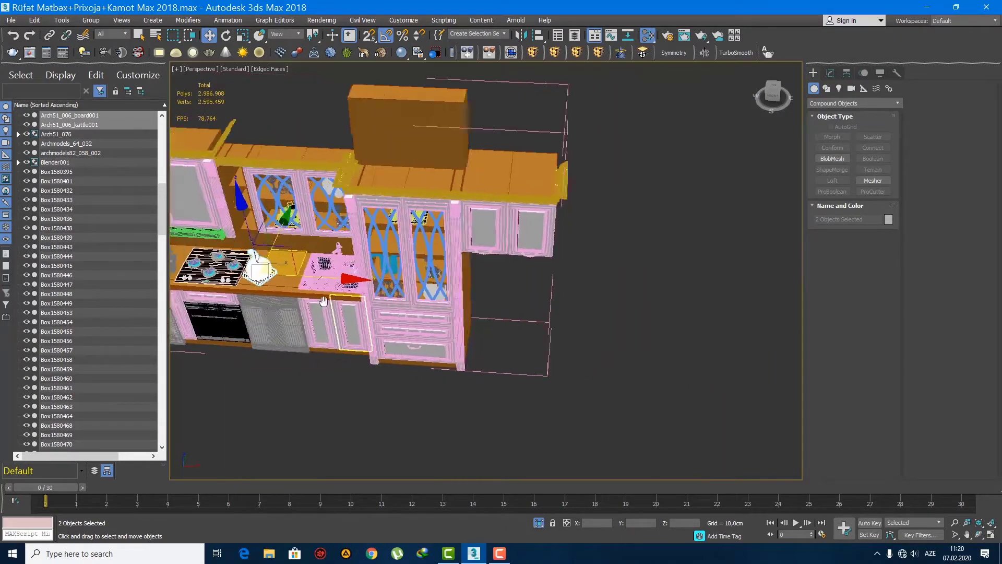
scroll(597, 337, "up", 4)
left_click(605, 324)
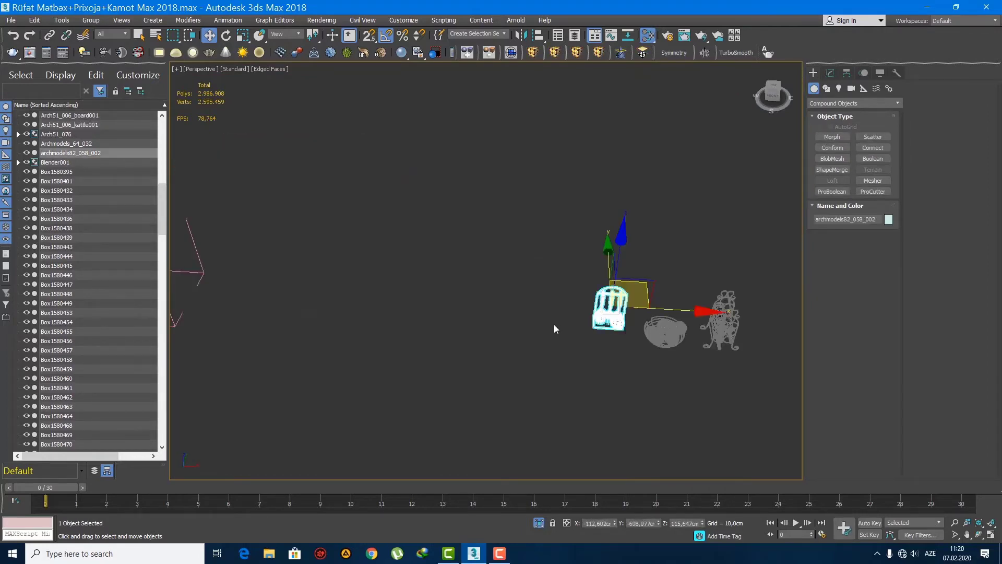
scroll(556, 329, "down", 5)
key("f")
key("z")
scroll(570, 339, "down", 9)
middle_click_drag(572, 342, 714, 335)
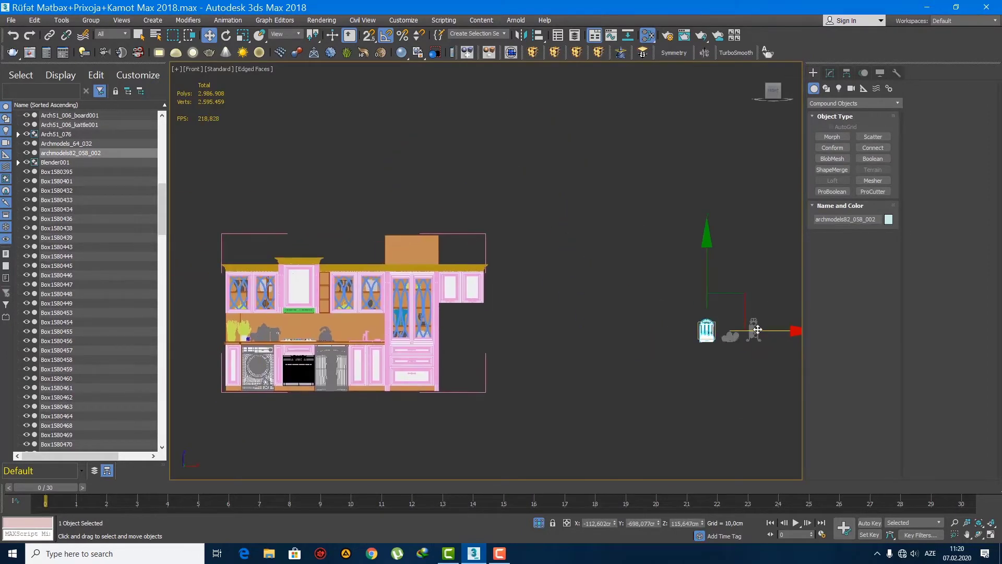
scroll(408, 348, "up", 10)
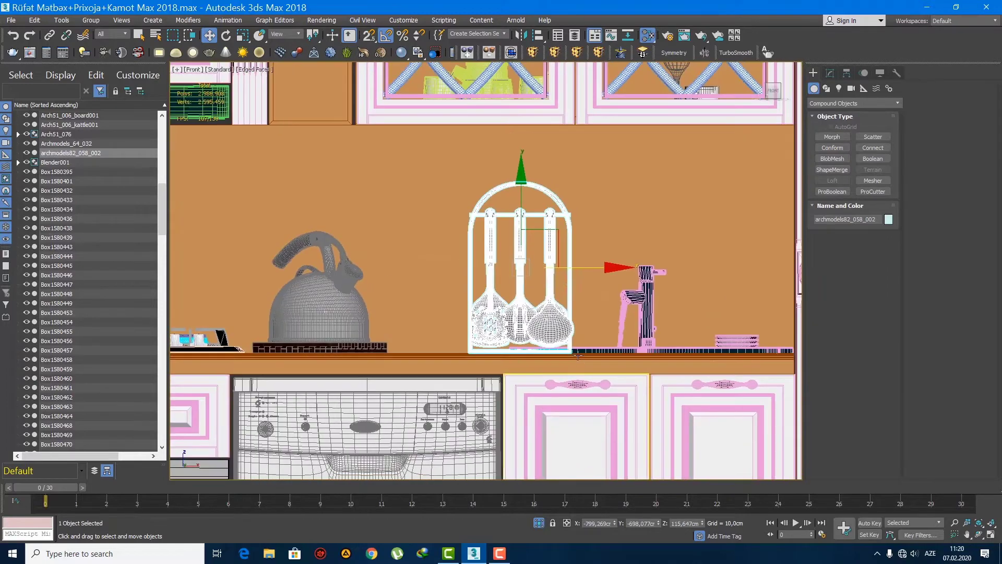
left_click_drag(585, 271, 515, 277)
scroll(509, 293, "down", 5)
scroll(535, 309, "up", 5)
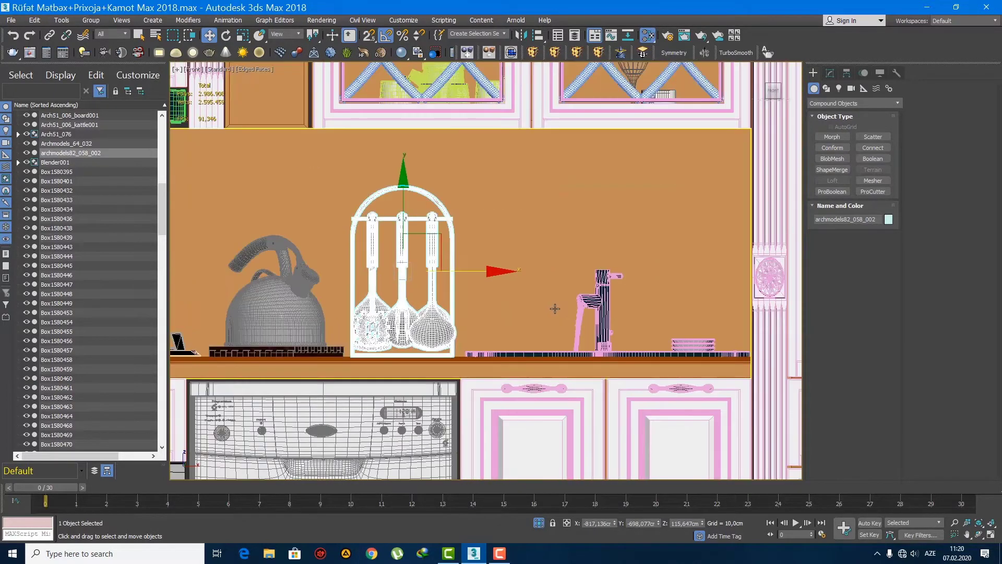
- Push the utensil rack back in depth onto the worktop against the backsplash, between the kettle and the sink
key("p")
middle_click_drag(522, 348, 481, 351, "alt")
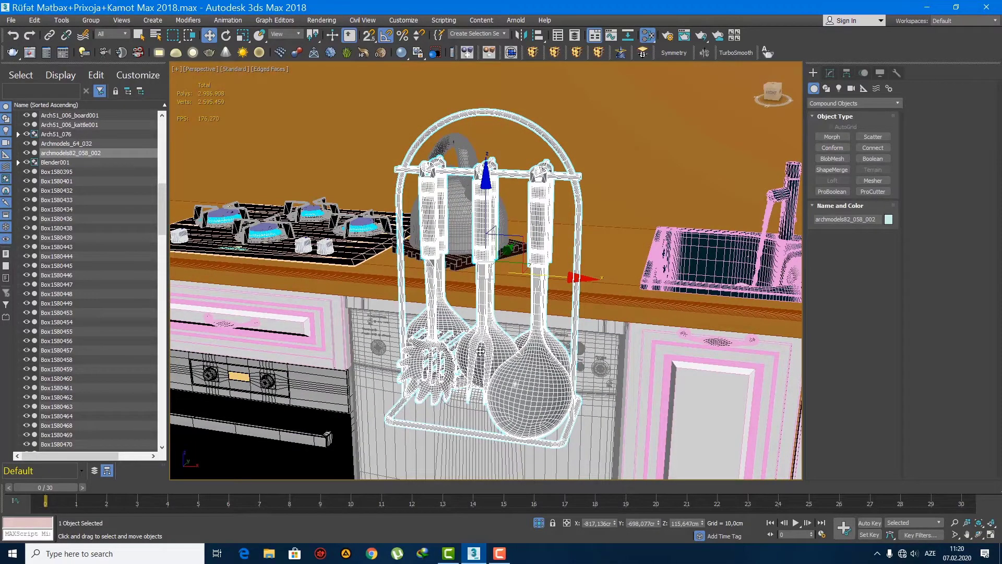
scroll(468, 367, "down", 4)
middle_click_drag(468, 366, 473, 347, "alt")
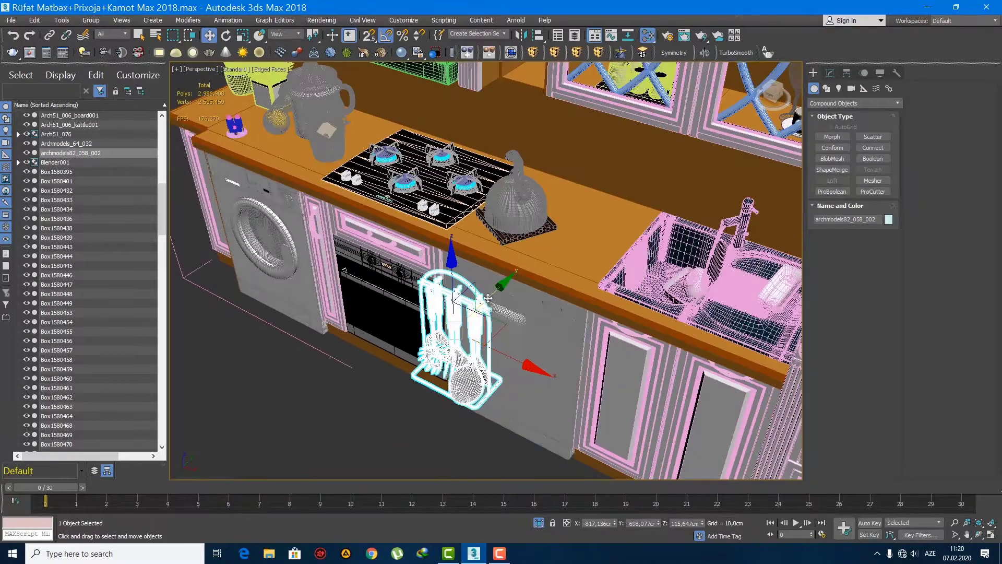
left_click_drag(488, 298, 664, 169)
scroll(663, 169, "up", 5)
middle_click_drag(663, 169, 617, 161, "alt")
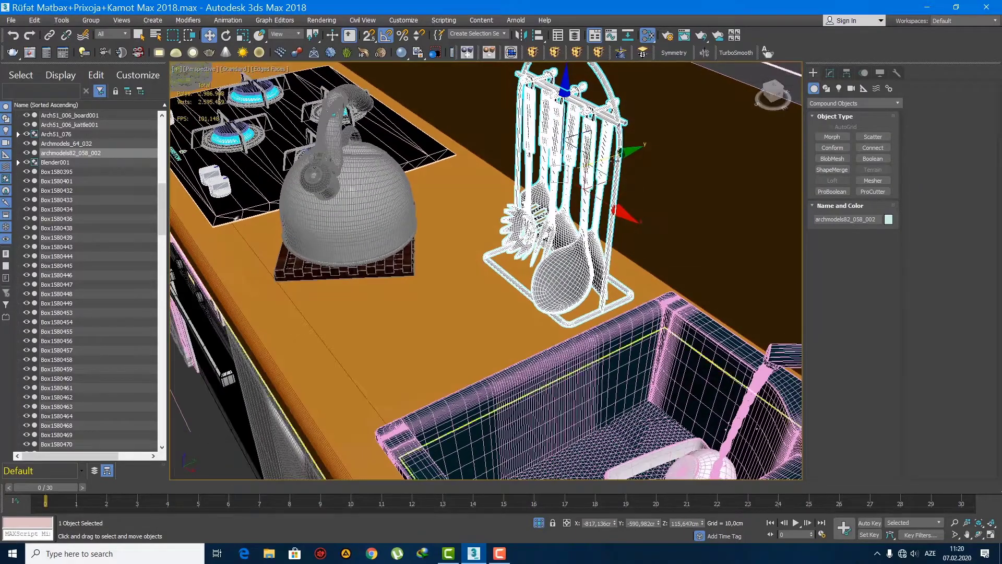
left_click_drag(617, 161, 650, 152)
scroll(650, 152, "down", 5)
mouse_move(650, 178)
middle_mouse_down("alt")
mouse_move(688, 219)
mouse_move(657, 189)
middle_mouse_up("alt")
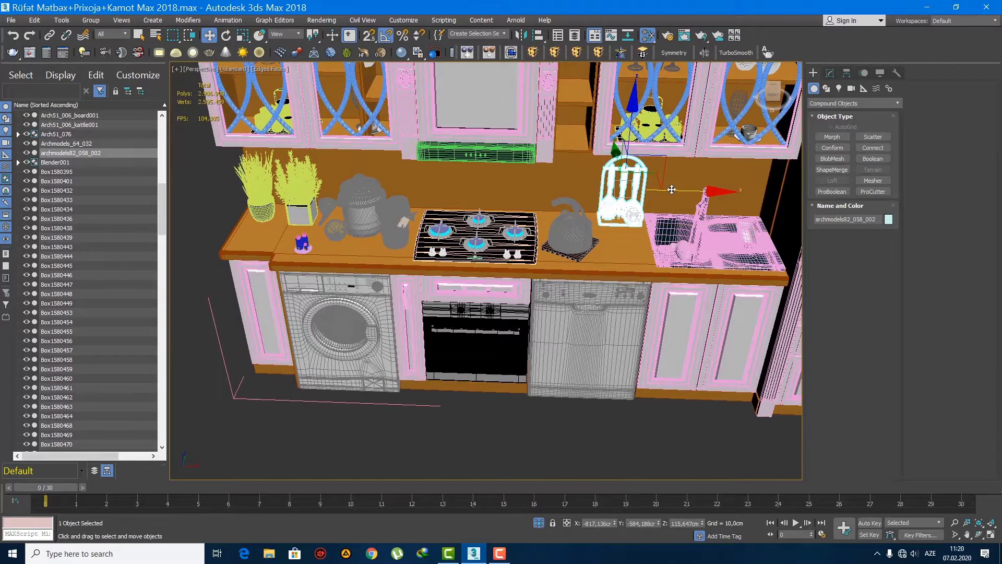
mouse_move(672, 190)
left_mouse_down()
mouse_move(611, 194)
mouse_move(653, 193)
left_mouse_up()
scroll(582, 250, "down", 6)
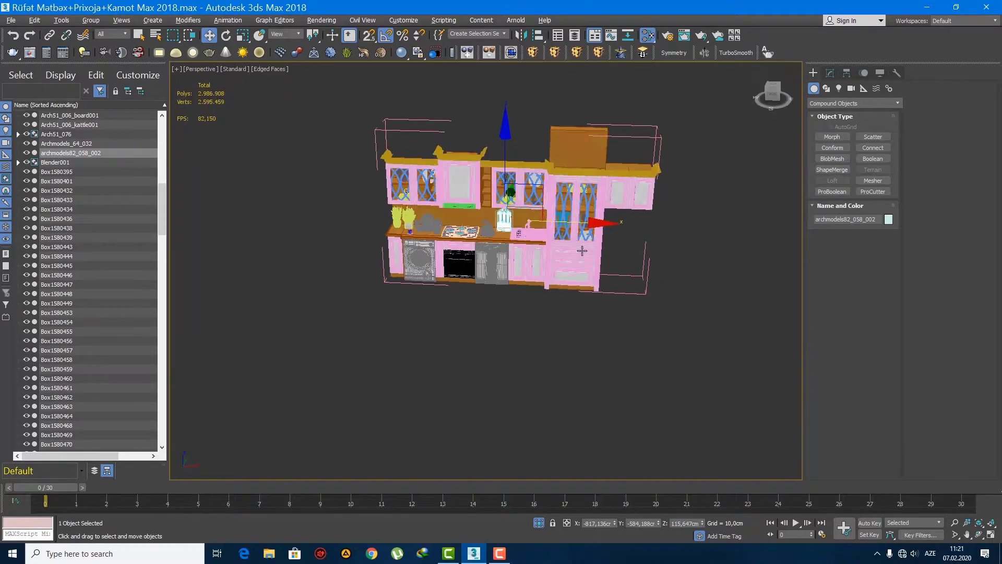
- Select the fruit bowl from the existing kitchen and place it on the new worktop between the kettle and the sink
scroll(583, 250, "down", 3)
middle_click_drag(582, 250, 615, 296)
scroll(558, 263, "up", 5)
scroll(669, 318, "up", 2)
left_click(703, 304)
scroll(703, 313, "up", 3)
scroll(703, 313, "up", 2)
scroll(703, 313, "down", 3)
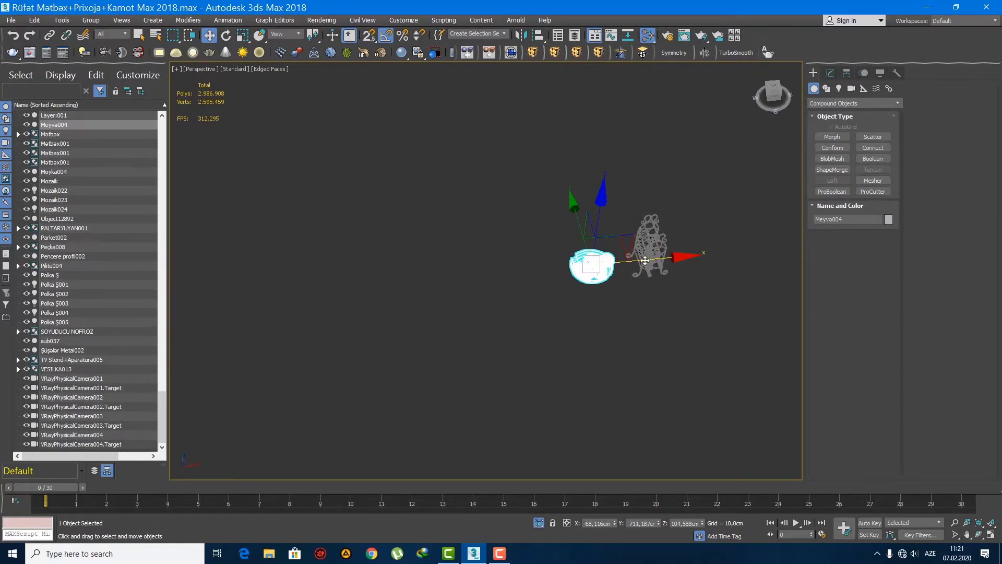
scroll(736, 308, "down", 4)
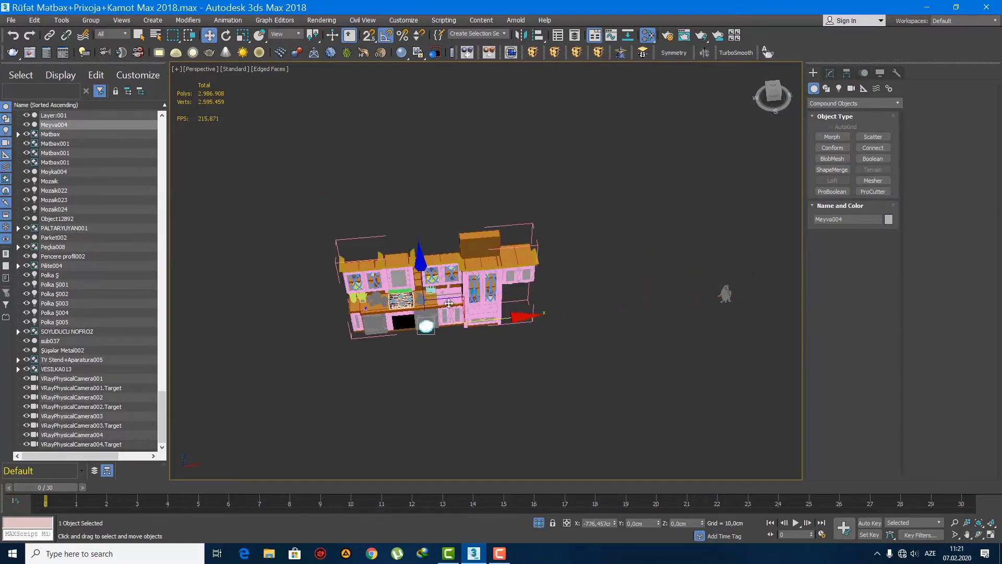
scroll(449, 302, "up", 5)
middle_click_drag(365, 329, 533, 354)
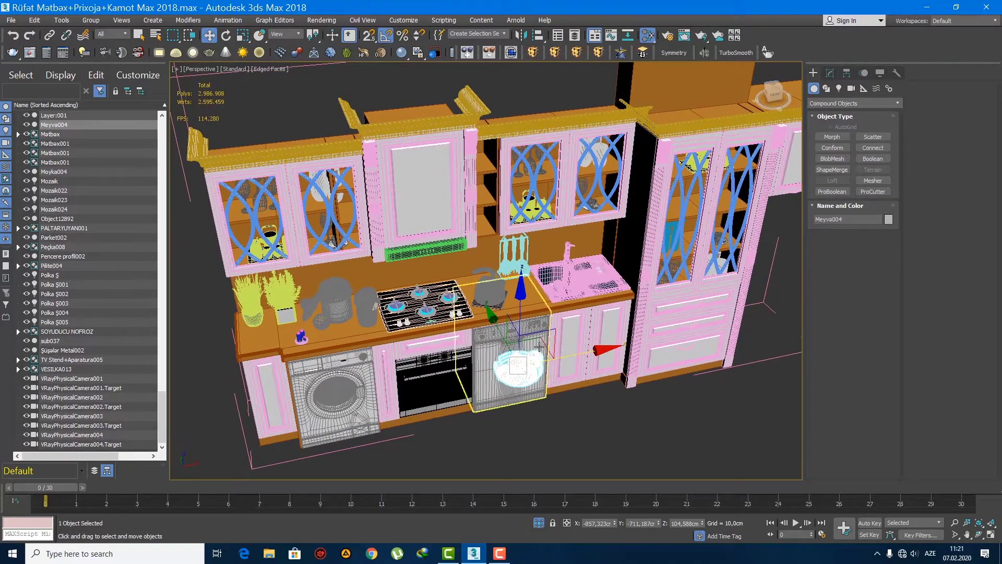
scroll(538, 329, "up", 6)
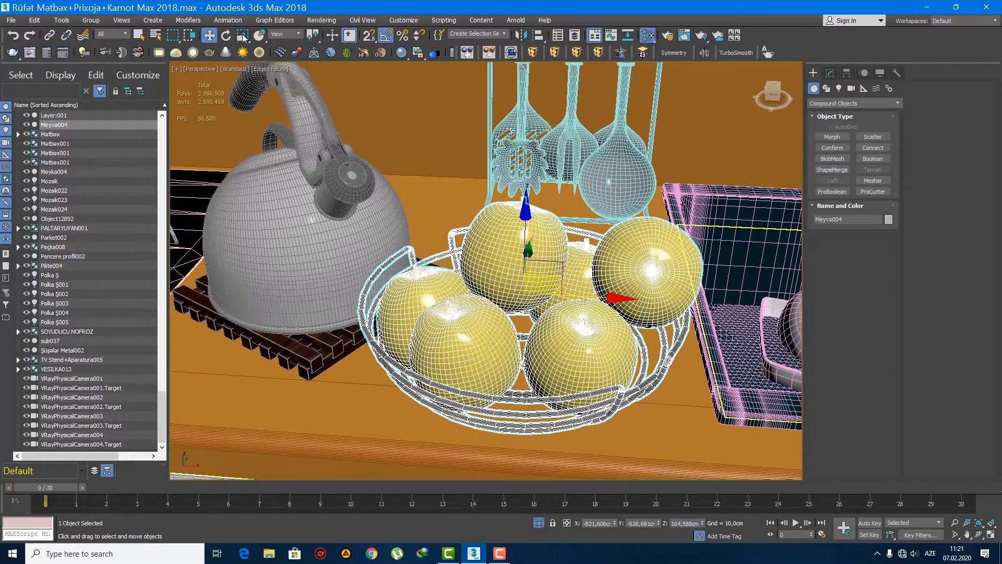
- Scale the fruit bowl down uniformly by 90% three times in succession
right_click(243, 36)
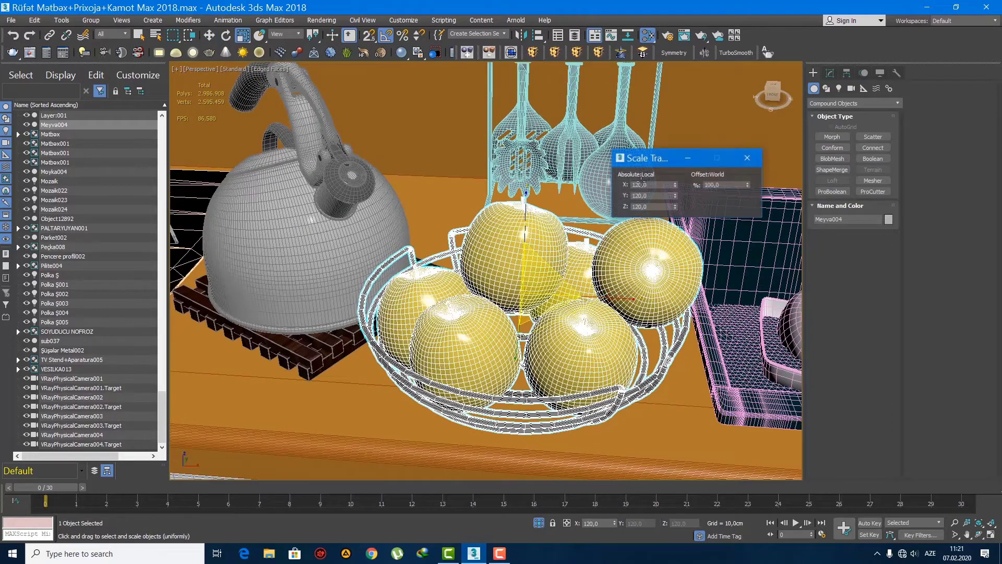
type("90")
key("Return")
type("90")
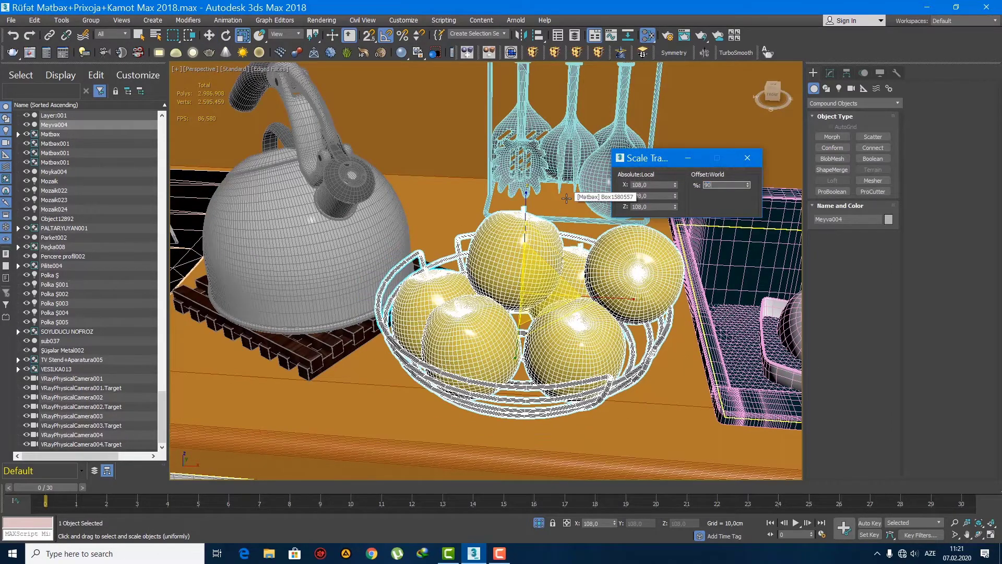
key("Return")
type("90")
key("Return")
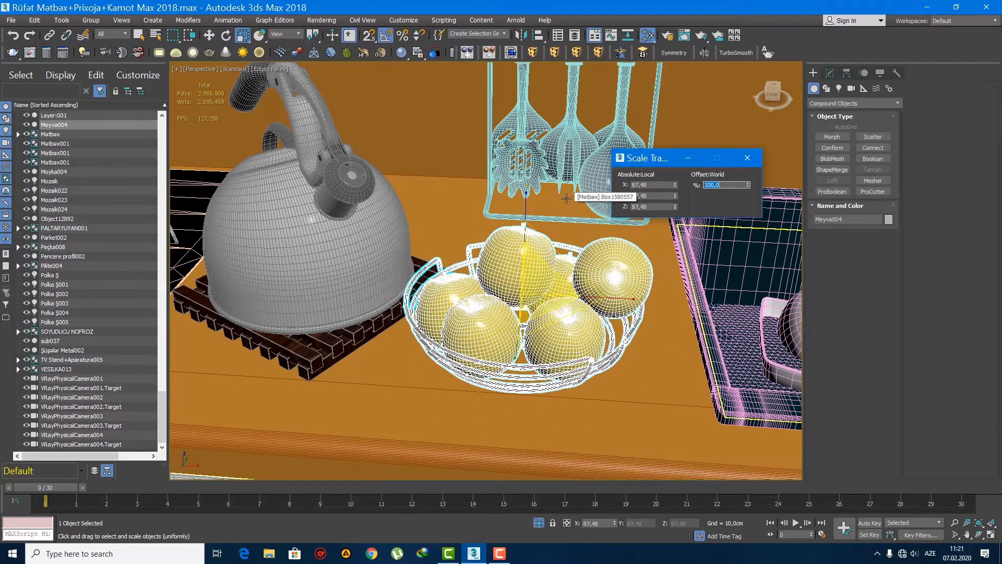
left_click(746, 158)
- Shift the fruit bowl across the worktop, away from the kettle and close to the sink's edge
middle_click_drag(664, 219, 522, 289, "alt")
scroll(521, 290, "down", 3)
key("w")
scroll(512, 308, "up", 2)
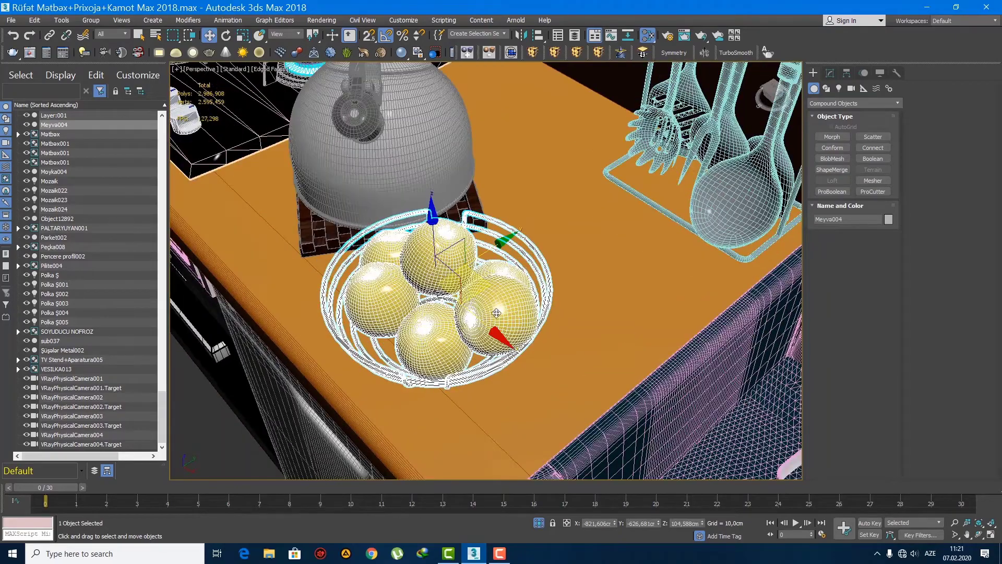
left_click_drag(488, 289, 609, 272)
scroll(569, 301, "down", 4)
middle_click_drag(568, 300, 615, 292, "alt")
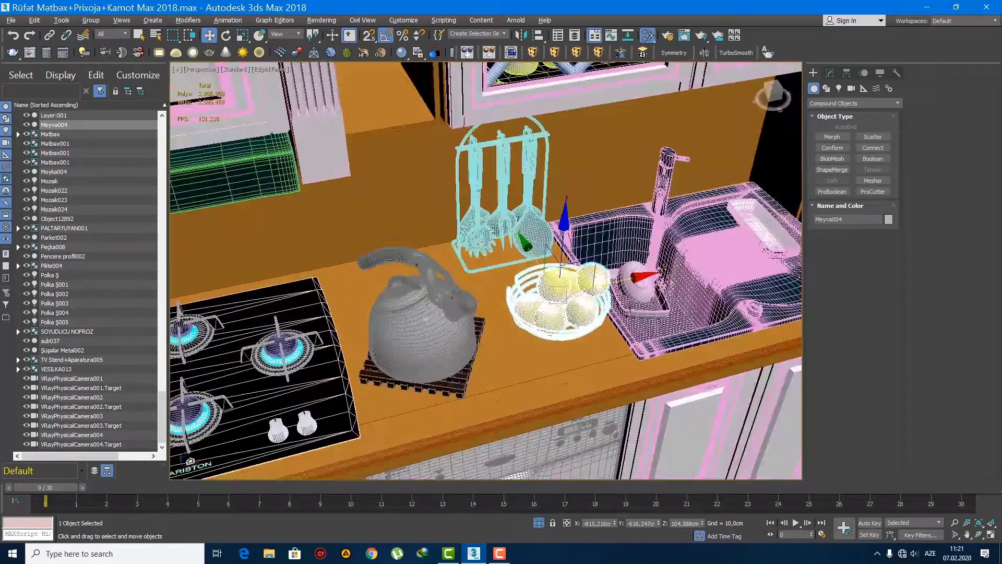
- Select the metal wine rack beside the existing kitchen and bring it over to the front of the new kitchen
scroll(614, 317, "down", 7)
key("q")
middle_click_drag(605, 361, 472, 280, "alt")
scroll(472, 281, "up", 5)
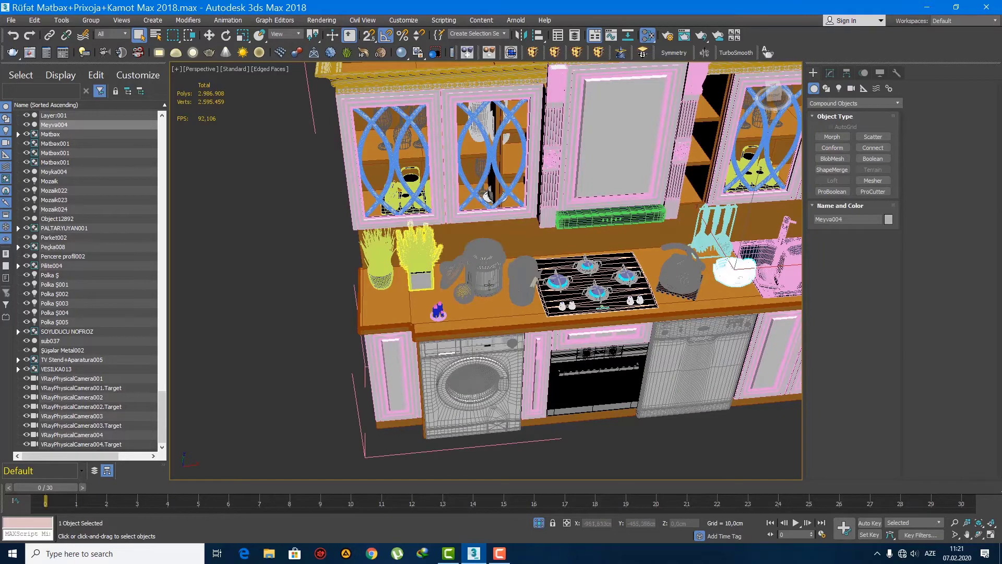
scroll(489, 286, "down", 5)
middle_click_drag(496, 334, 511, 320, "alt")
scroll(511, 320, "down", 5)
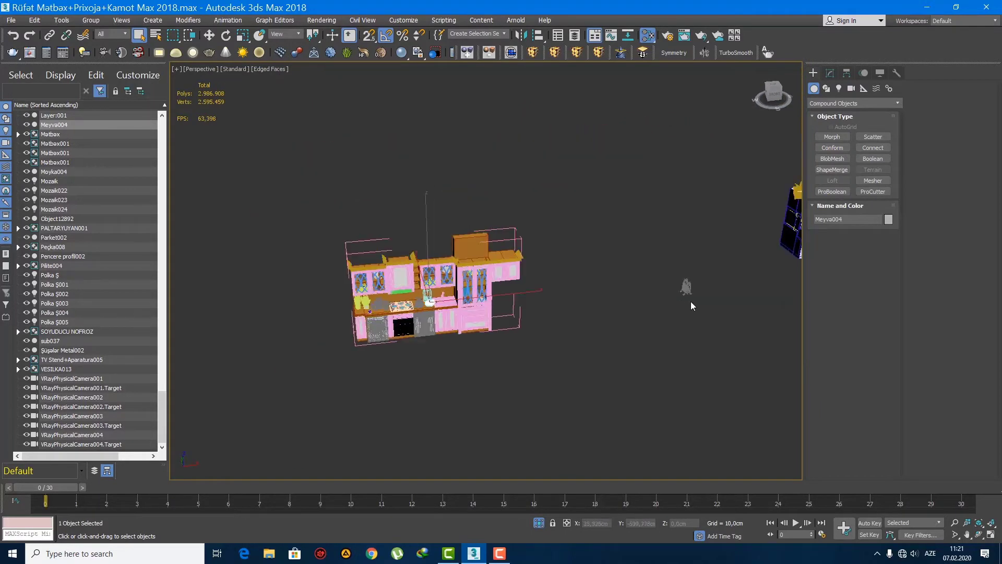
left_click(686, 287)
scroll(699, 293, "up", 3)
key("w")
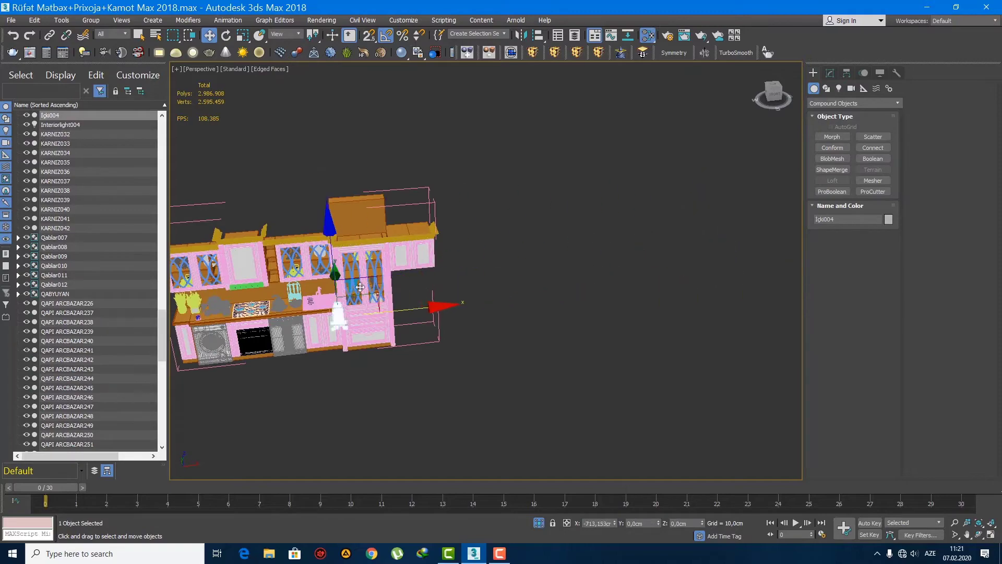
middle_click_drag(360, 287, 772, 312)
scroll(772, 318, "up", 4)
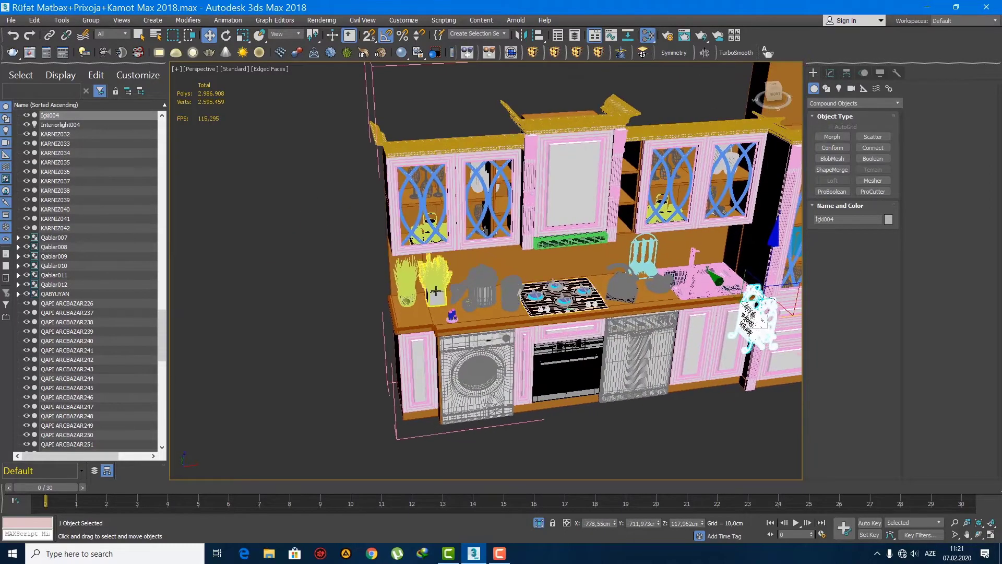
- Pull the juicer group toward the worktop's front edge and shift both herb pots toward the hob behind it
left_click(436, 291)
scroll(464, 312, "up", 5)
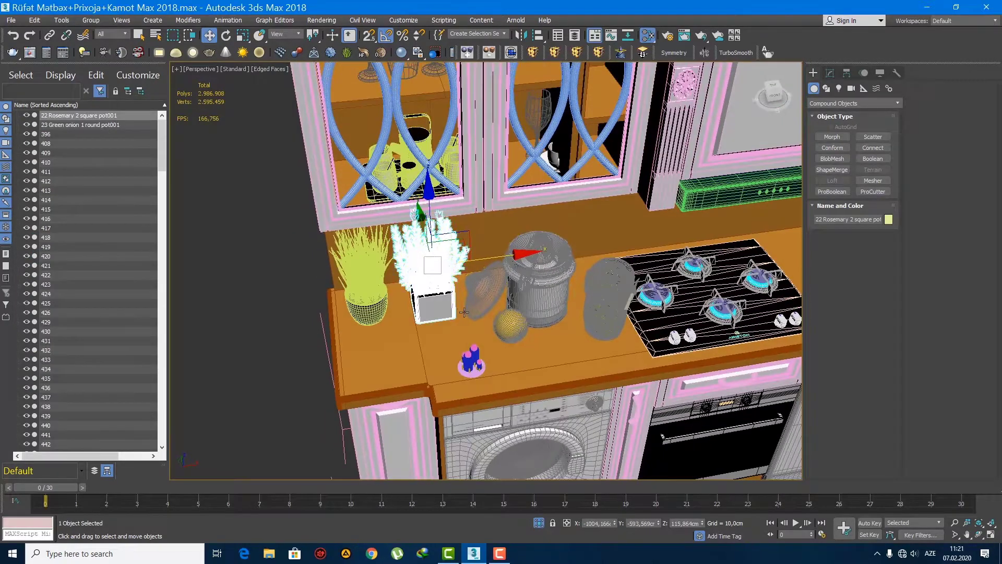
left_click(514, 263)
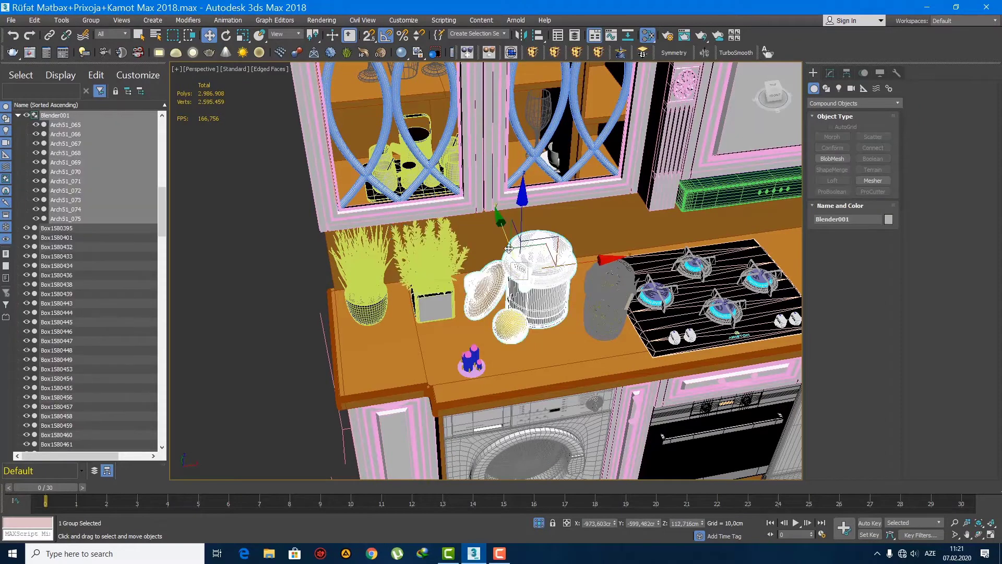
left_click(412, 272)
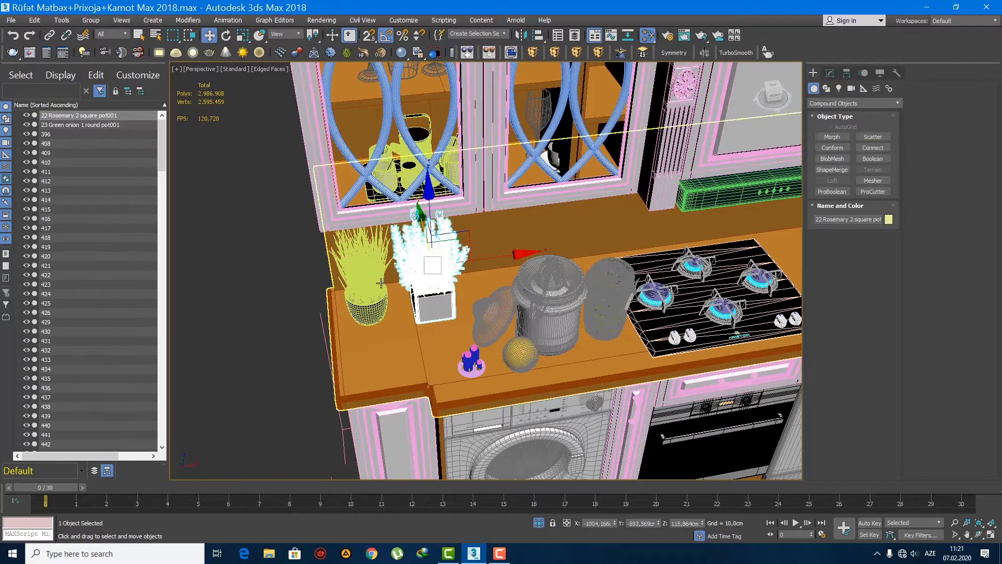
left_click(381, 283, "ctrl")
left_click_drag(480, 258, 541, 250)
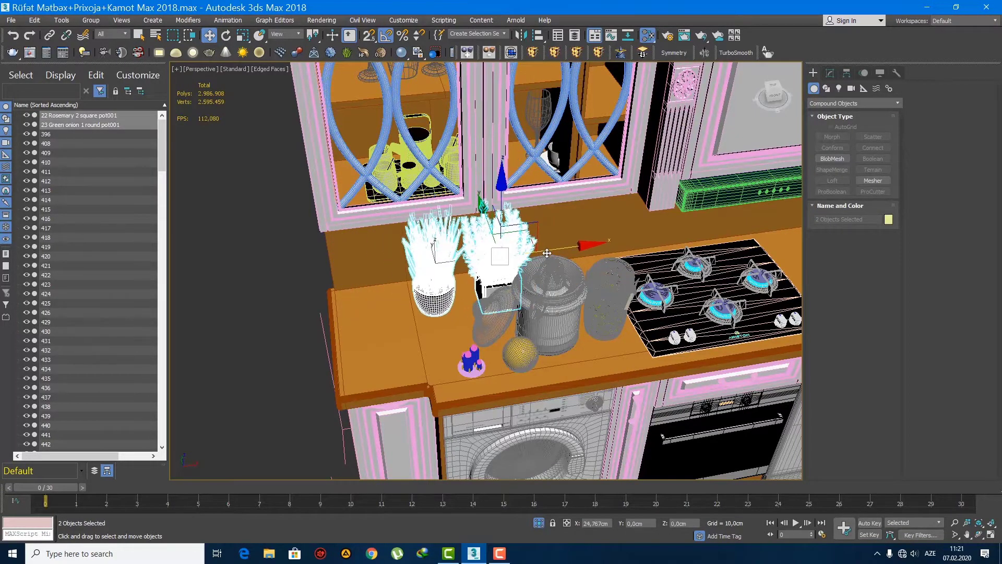
middle_click_drag(538, 303, 377, 285)
scroll(377, 285, "down", 5)
- Move the wine rack along the kitchen and up onto the free end of the worktop beside the herb pots
left_click(657, 335)
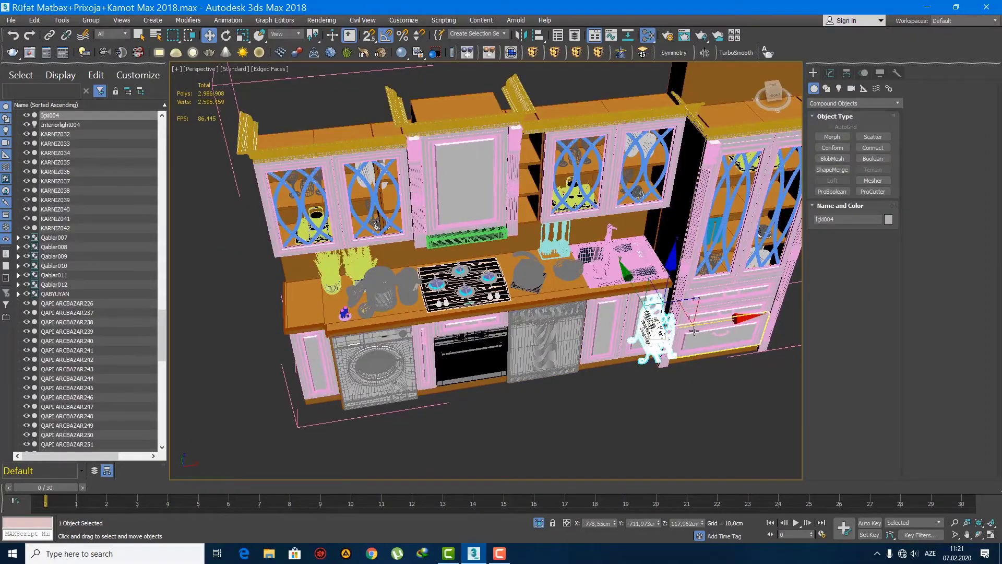
left_click_drag(705, 321, 378, 350)
scroll(378, 349, "up", 5)
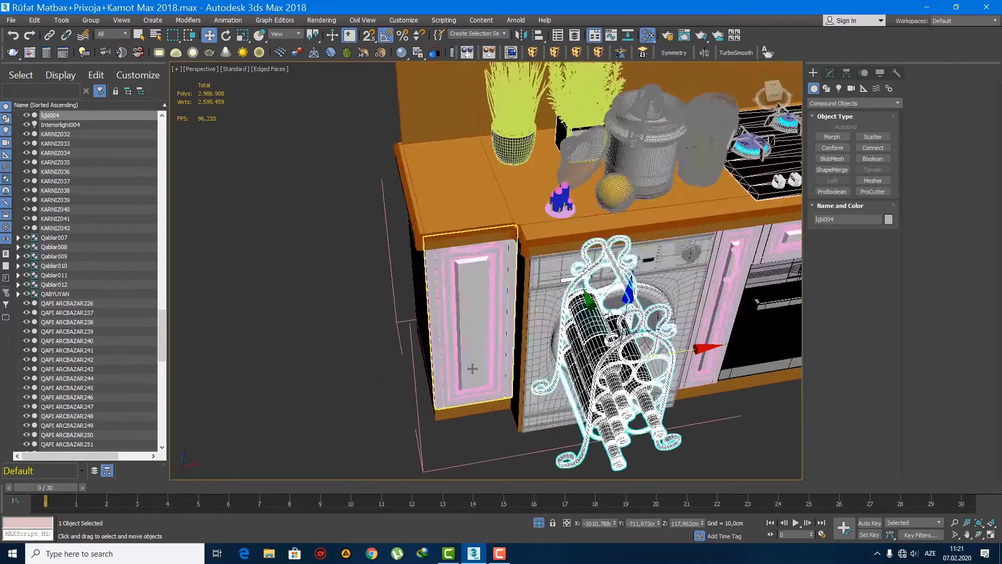
left_click_drag(633, 333, 351, 141)
scroll(350, 141, "up", 4)
- Rotate the wine rack sideways on the worktop so its bottle necks point away from the herb pots, and set it near the backsplash
key("e")
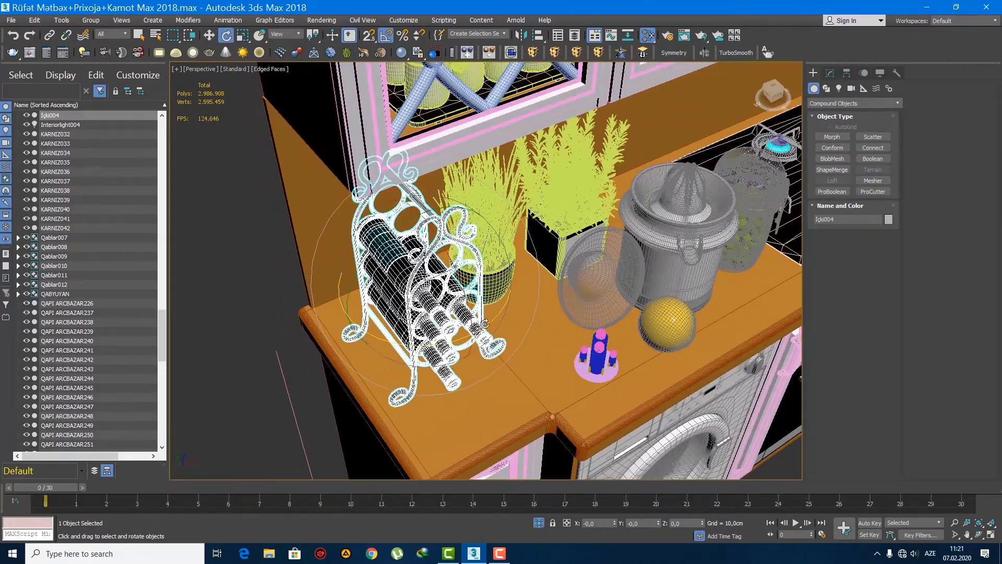
left_click_drag(485, 324, 473, 326)
scroll(462, 312, "up", 2)
middle_click_drag(462, 312, 417, 313, "alt")
key("w")
middle_click_drag(464, 244, 433, 271, "alt")
- Shift both herb pots slightly toward the hob to clear the wine rack, and finish adjusting the worktop items
left_click(434, 272)
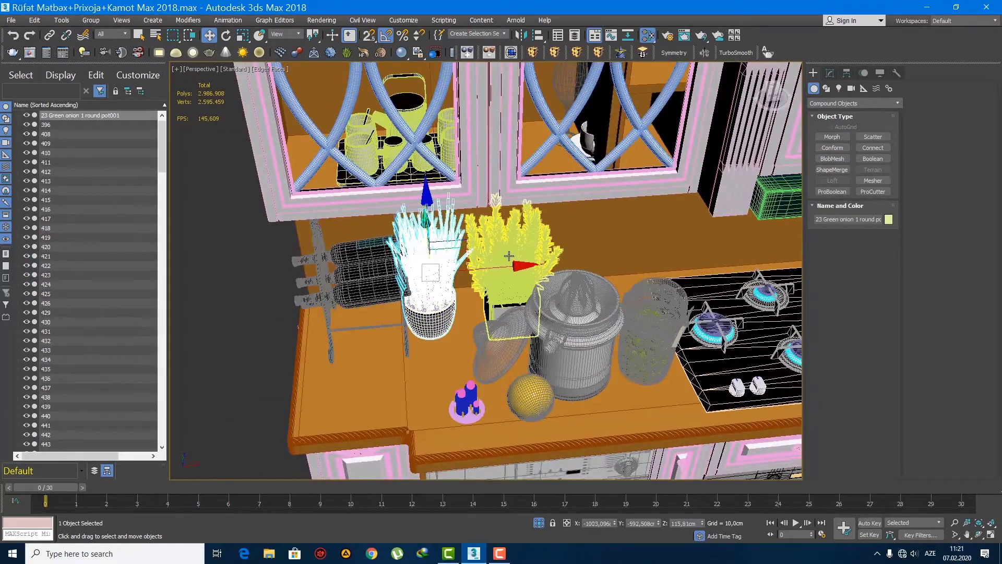
left_click(515, 268, "ctrl")
left_click_drag(557, 264, 577, 264)
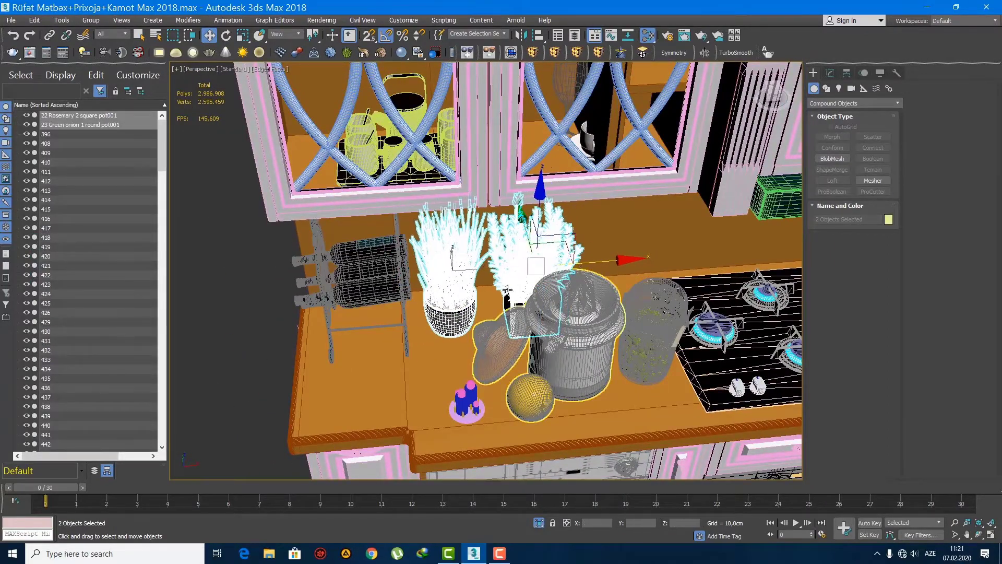
middle_click_drag(577, 263, 626, 287, "alt")
left_click(469, 373)
middle_click_drag(469, 373, 501, 355, "alt")
scroll(573, 416, "down", 5)
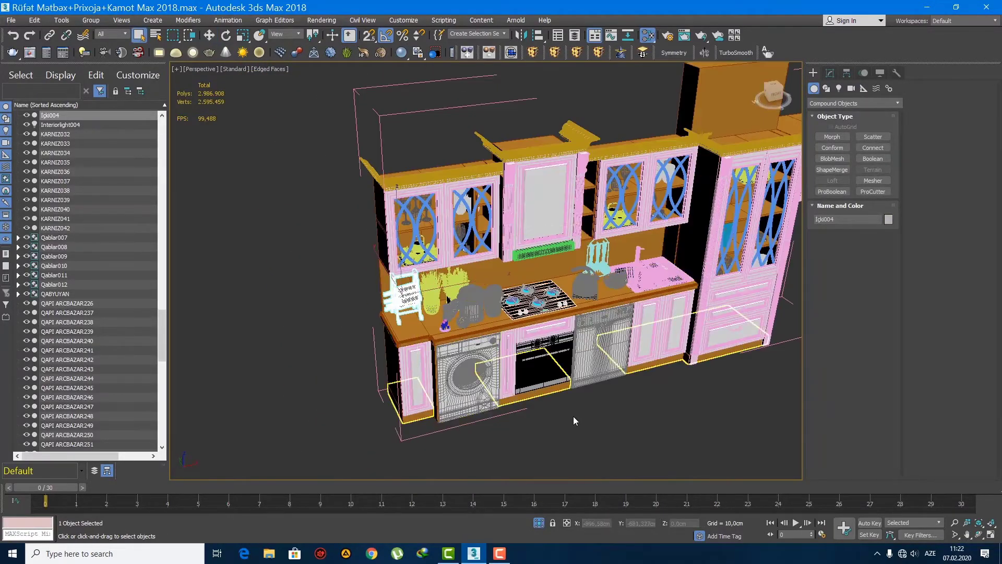
key("q")
left_click(572, 400)
- Select the refrigerator in the existing kitchen and move it into the open bay under the new kitchen's end wall cabinets
scroll(550, 387, "down", 6)
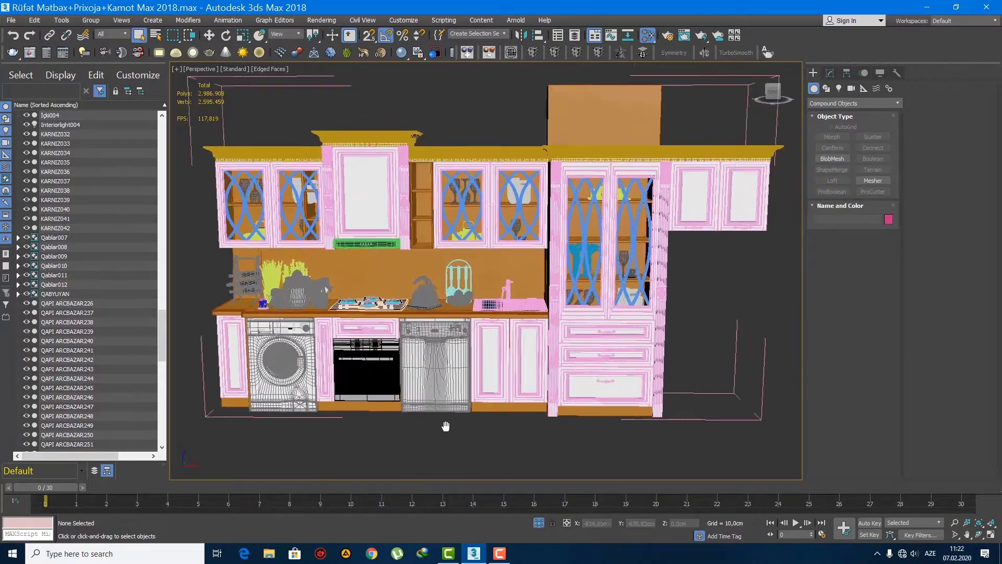
middle_click_drag(434, 430, 501, 290, "alt")
scroll(590, 305, "up", 5)
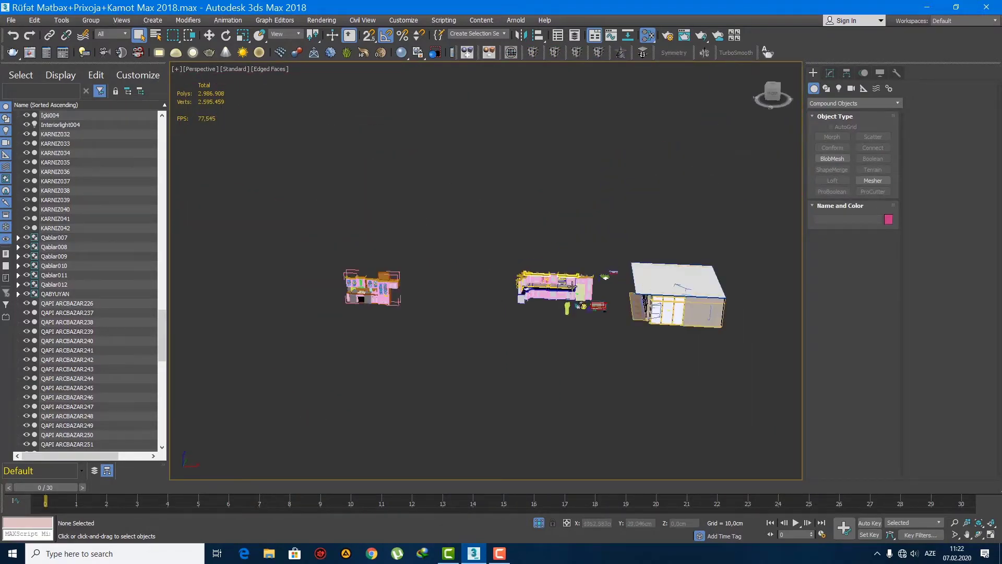
left_click(590, 305)
scroll(590, 305, "up", 3)
scroll(653, 292, "down", 8)
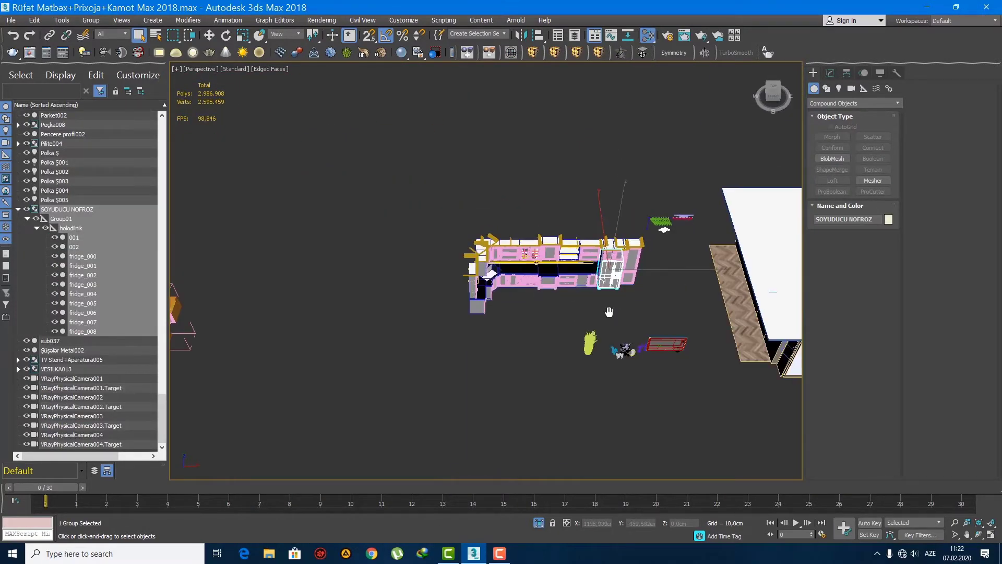
key("w")
left_click_drag(698, 265, 648, 292)
key("f")
scroll(515, 311, "up", 6)
scroll(516, 312, "down", 5)
scroll(521, 289, "up", 2)
- Move the refrigerator's FFD 2x2x2 control points to fit its width between the tall cabinet's pilaster and the wall cabinets' outer edge
left_click(830, 72)
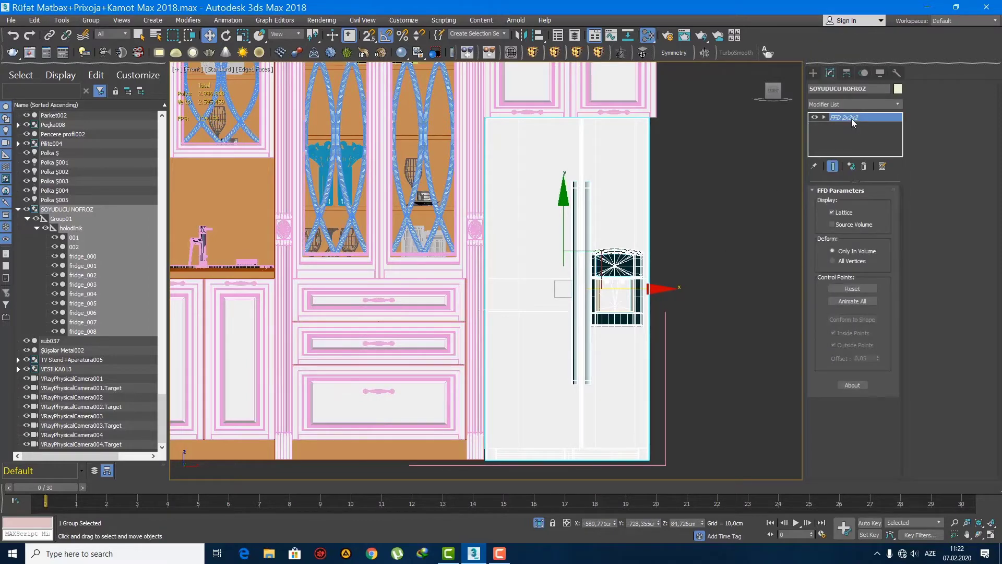
middle_click_drag(673, 382, 643, 324)
scroll(611, 241, "down", 3)
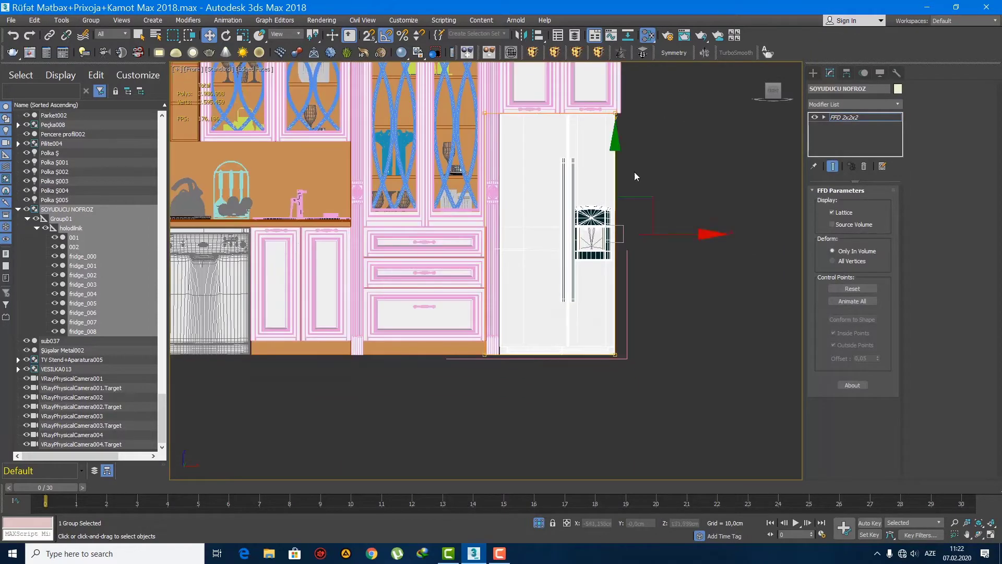
scroll(634, 171, "up", 4)
scroll(648, 287, "down", 2)
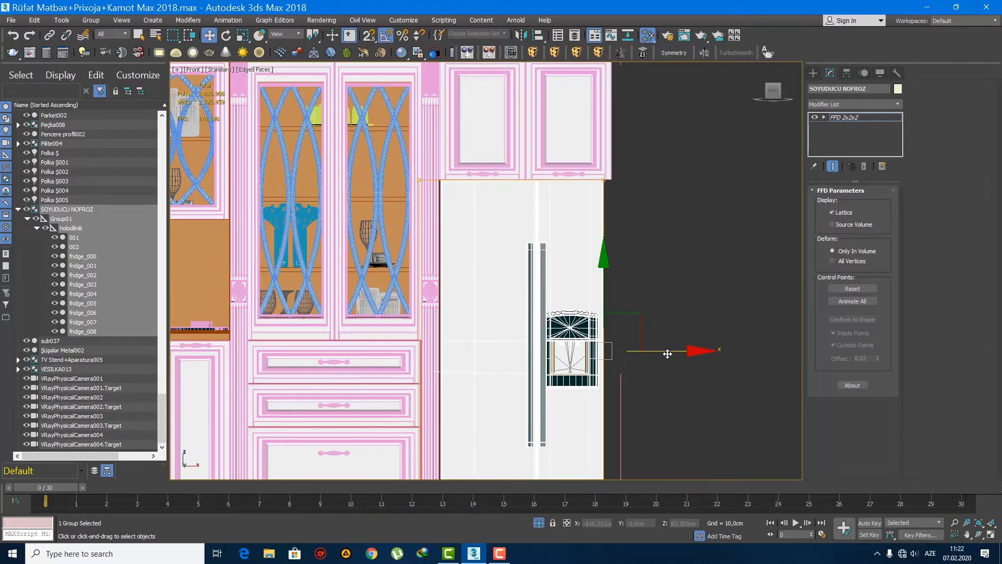
left_click_drag(668, 354, 675, 359)
scroll(675, 360, "down", 3)
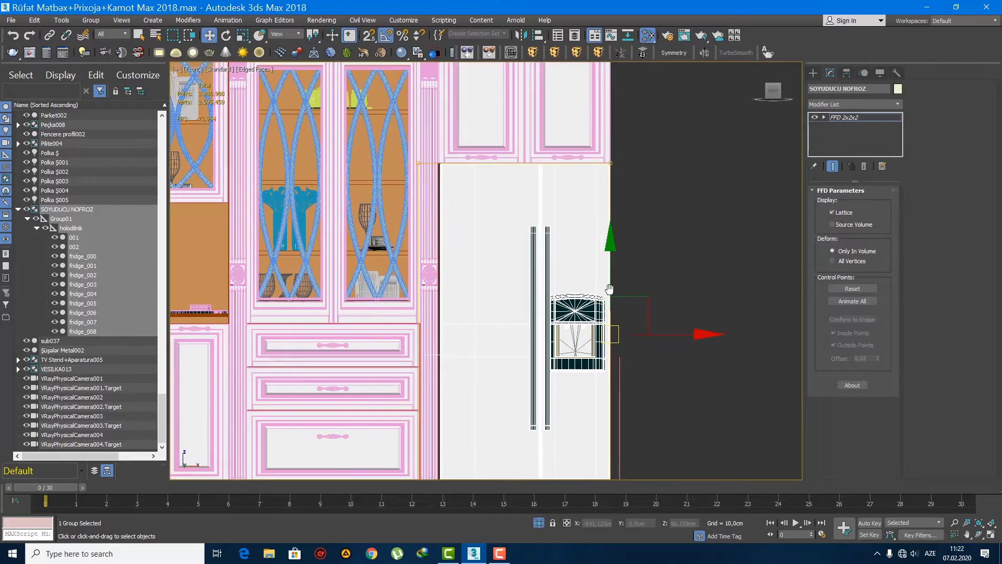
left_click(813, 73)
- Push the refrigerator back in depth under the wall cabinets so its doors sit near the cabinet fronts, and clear the selection
scroll(639, 253, "up", 2)
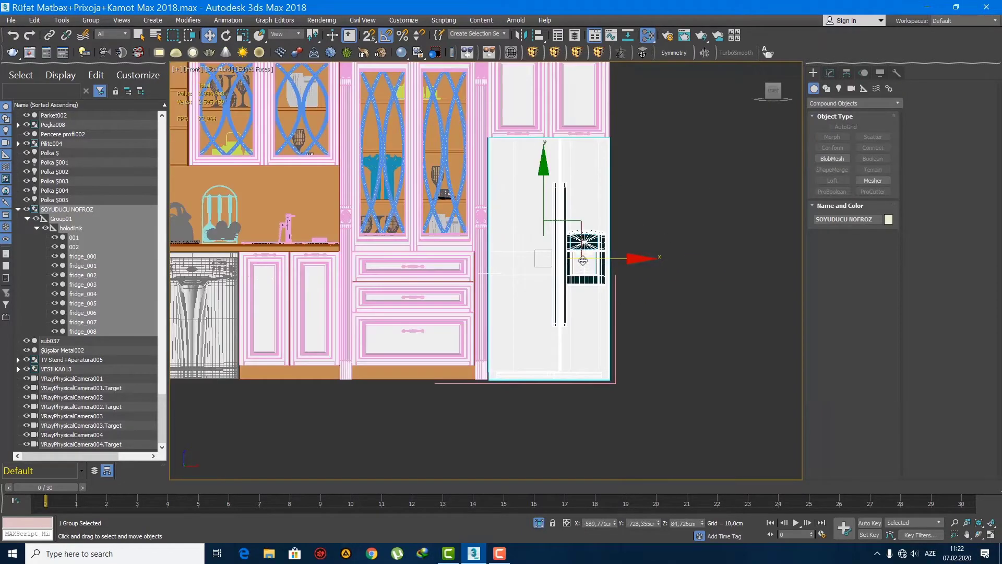
scroll(639, 253, "down", 3)
key("p")
key("q")
key("z")
key("w")
scroll(459, 335, "down", 1)
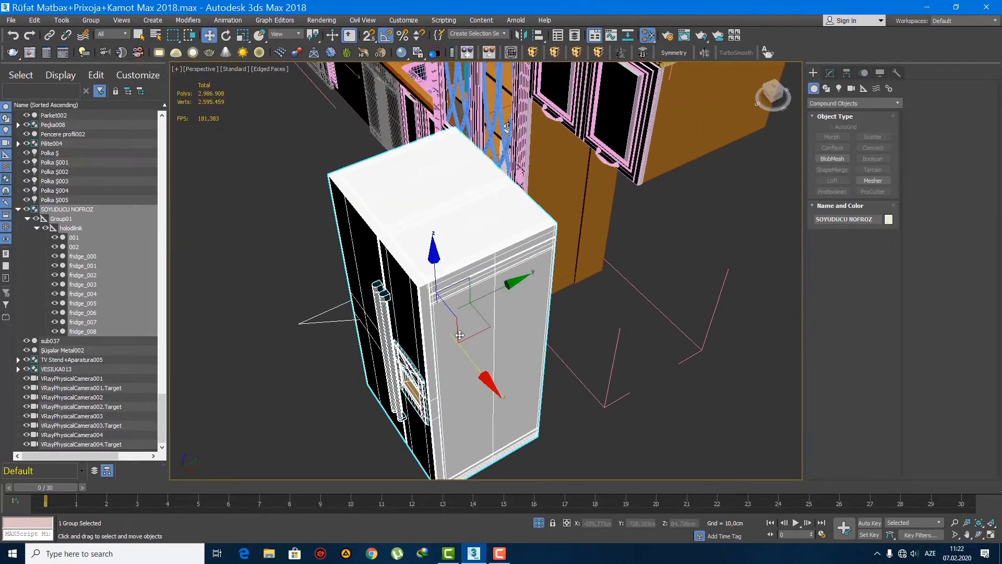
middle_click_drag(492, 296, 688, 319, "alt")
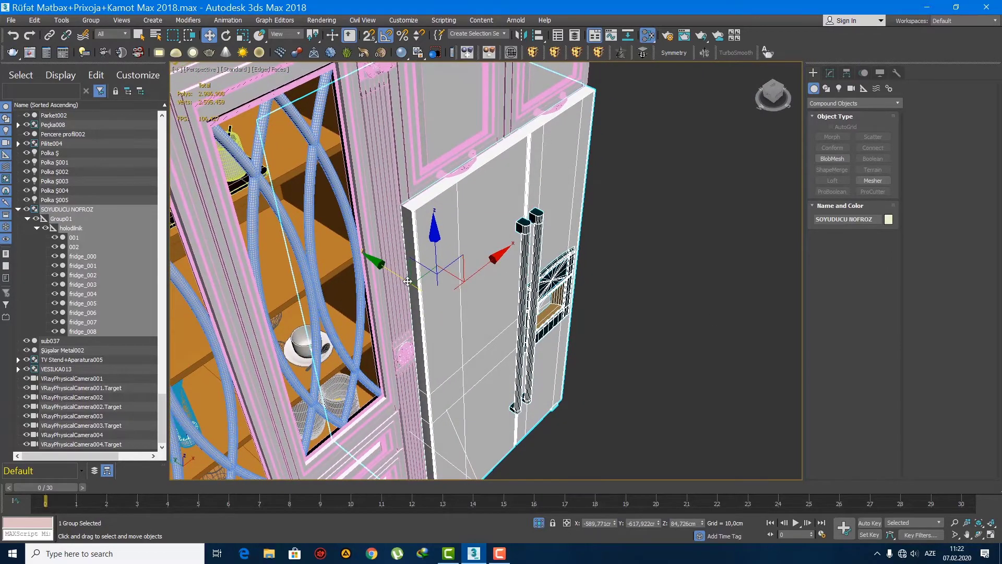
middle_click_drag(408, 282, 464, 271)
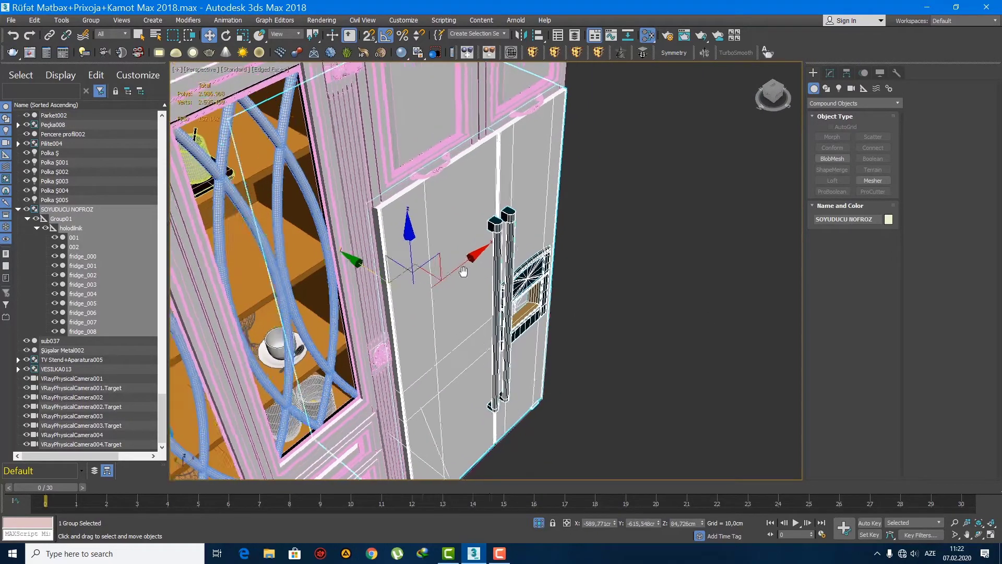
scroll(463, 271, "down", 10)
left_click(627, 275)
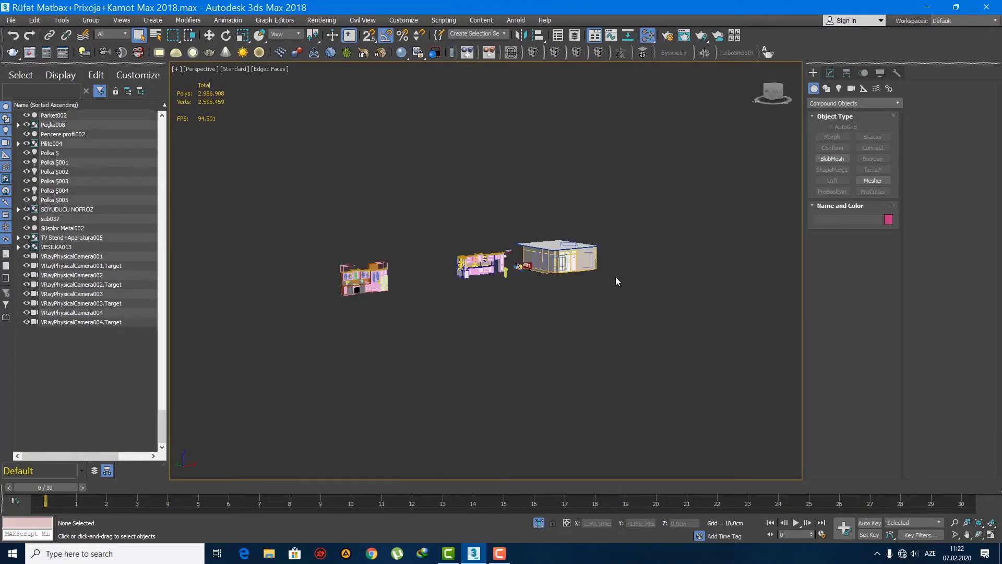
- Copy the handle of the left sink base door up to the lower edge of the glass wall cabinet beside the tall cabinet
scroll(592, 318, "up", 10)
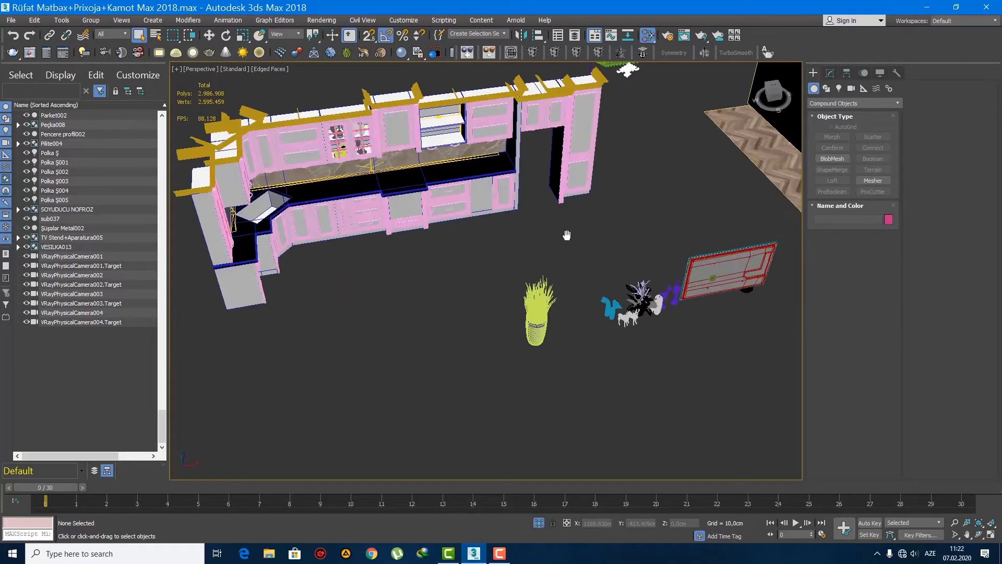
middle_click_drag(567, 235, 555, 288)
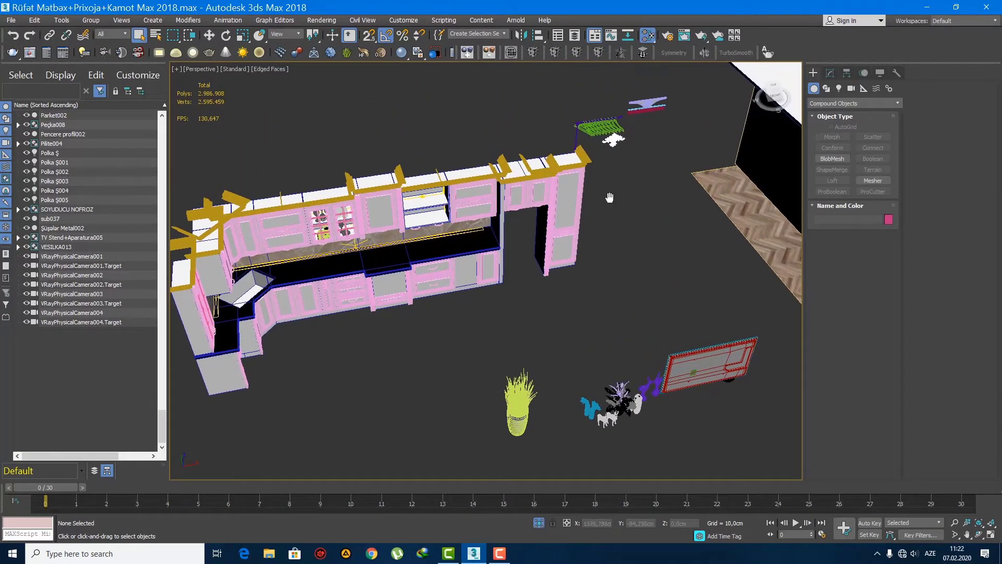
mouse_move(609, 197)
middle_mouse_down("alt")
mouse_move(548, 240)
mouse_move(470, 270)
mouse_move(515, 296)
mouse_move(490, 275)
middle_mouse_up("alt")
scroll(480, 272, "up", 6)
scroll(469, 269, "up", 6)
scroll(470, 269, "down", 4)
scroll(504, 327, "up", 8)
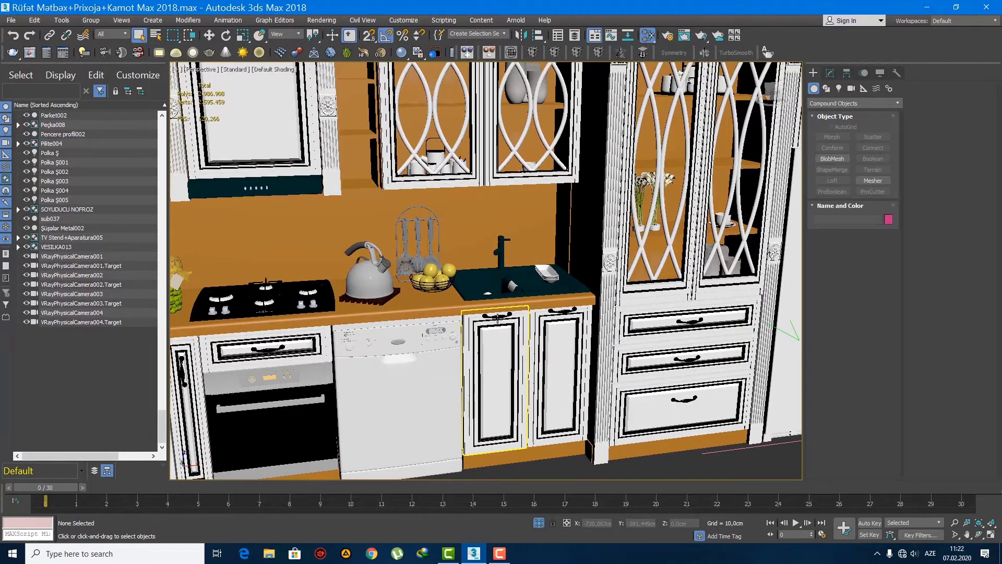
left_click(497, 316)
scroll(504, 323, "down", 6)
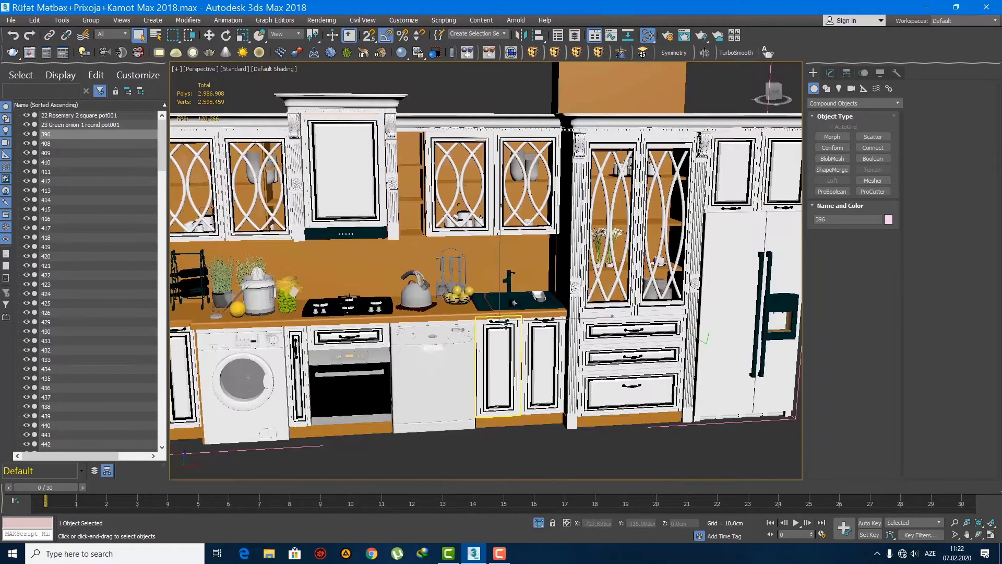
key("f")
key("z")
key("w")
scroll(532, 327, "down", 8)
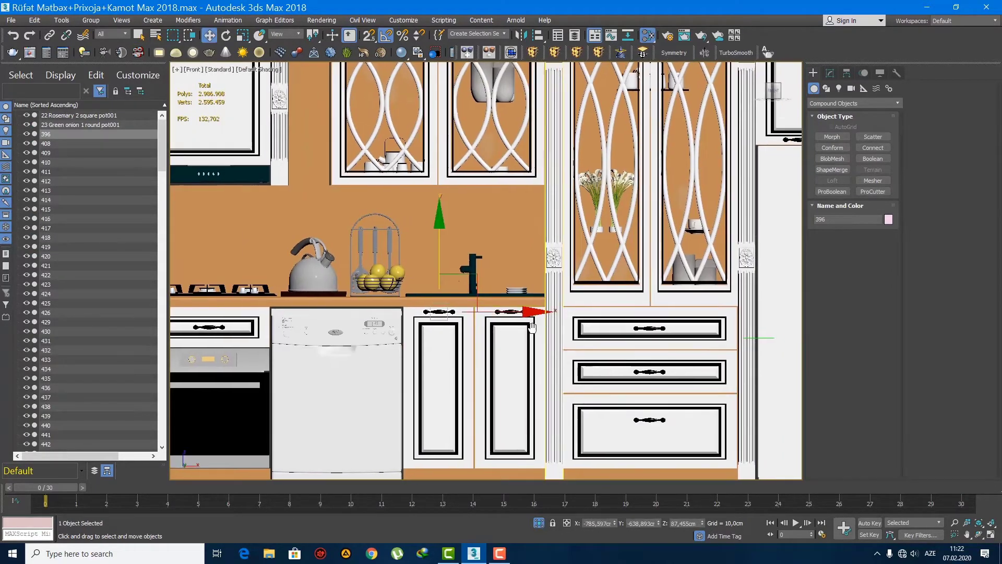
middle_click_drag(532, 328, 511, 347)
left_click_drag(450, 322, 430, 182, "shift")
key("Return")
- Rotate the copied handle 90 degrees so it stands upright on the left glass door's inner stile
key("z")
scroll(419, 251, "down", 6)
key("e")
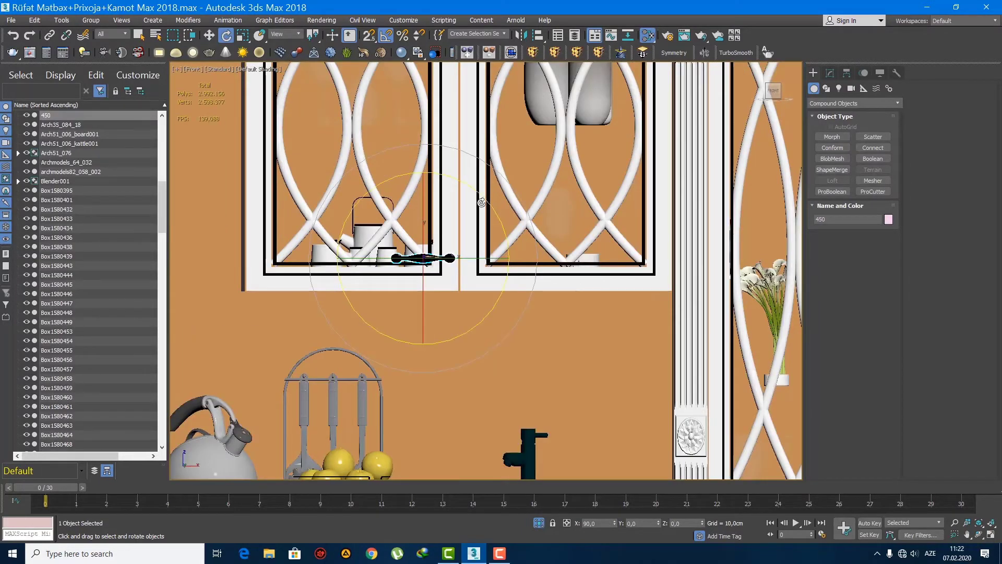
mouse_move(482, 203)
left_mouse_down()
mouse_move(463, 240)
mouse_move(484, 214)
left_mouse_up()
key("w")
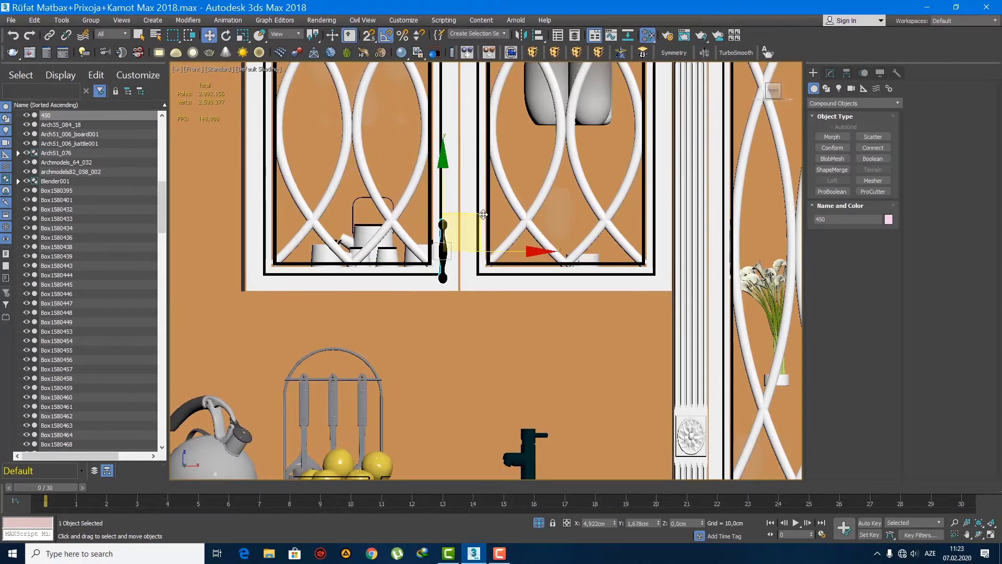
- Copy the upright handle across the door seam onto the neighbouring glass door's stile
scroll(470, 240, "up", 5)
left_click_drag(486, 253, 527, 258)
key("Return")
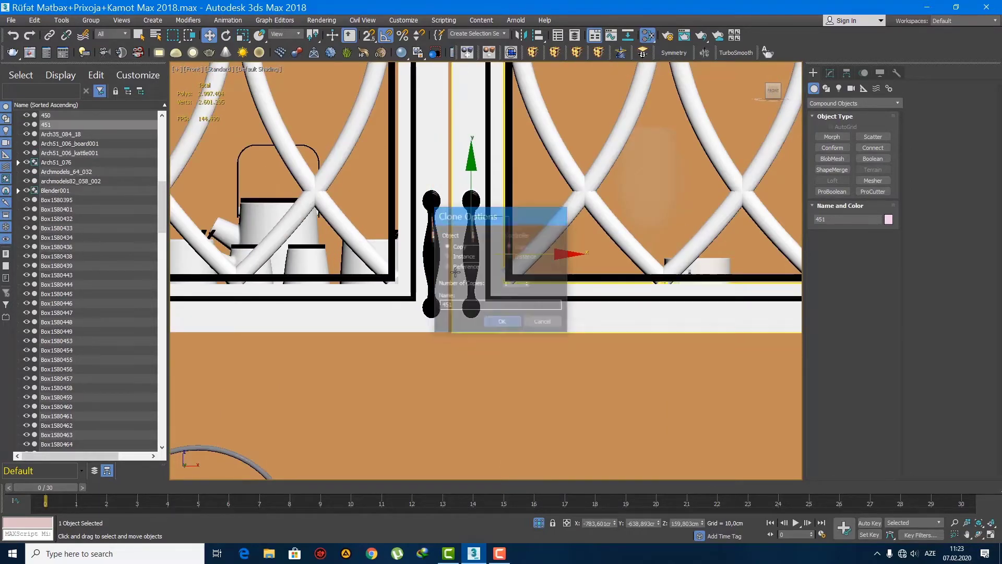
- Select both upright handles and move them in depth so they sit against the glass wall cabinet's door fronts
left_click(436, 238, "ctrl")
key("p")
key("z")
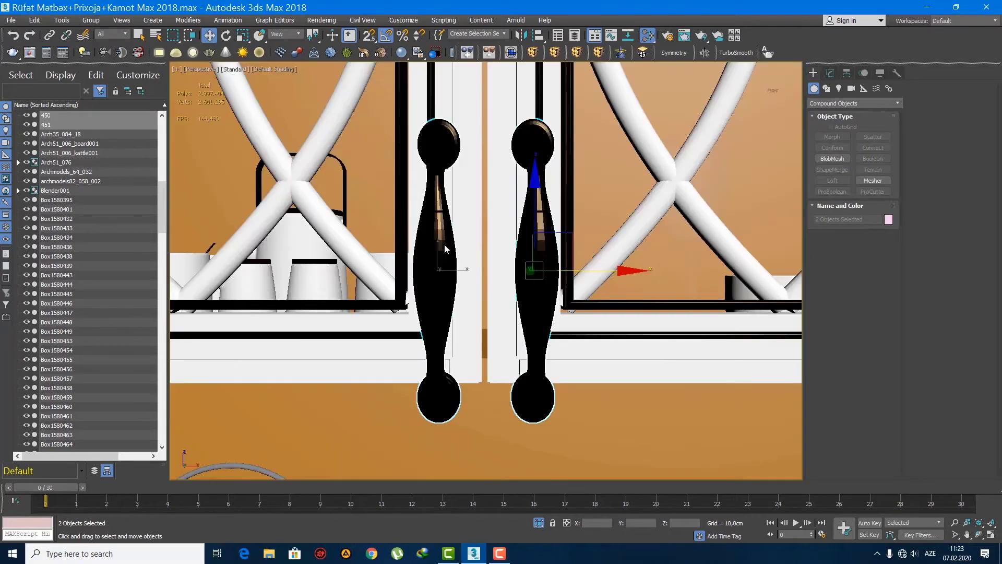
middle_click_drag(444, 244, 477, 273, "alt")
left_click_drag(471, 233, 259, 151)
middle_click_drag(279, 191, 589, 321)
left_click_drag(556, 265, 444, 242)
- Copy the handle pair to the meeting stiles of the glass wall cabinet on the other side of the hood
key("f")
scroll(798, 306, "down", 10)
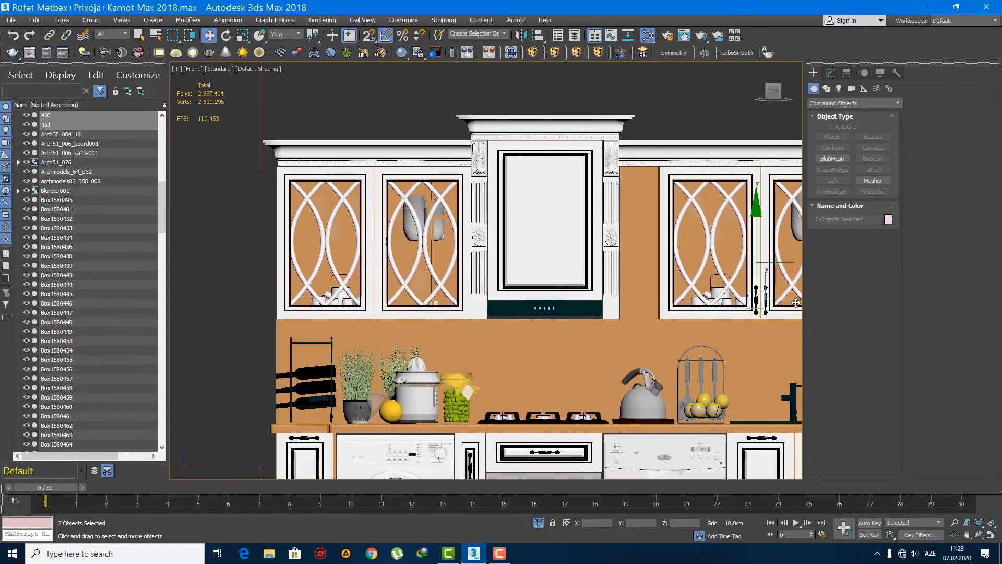
left_click_drag(796, 303, 410, 302, "shift")
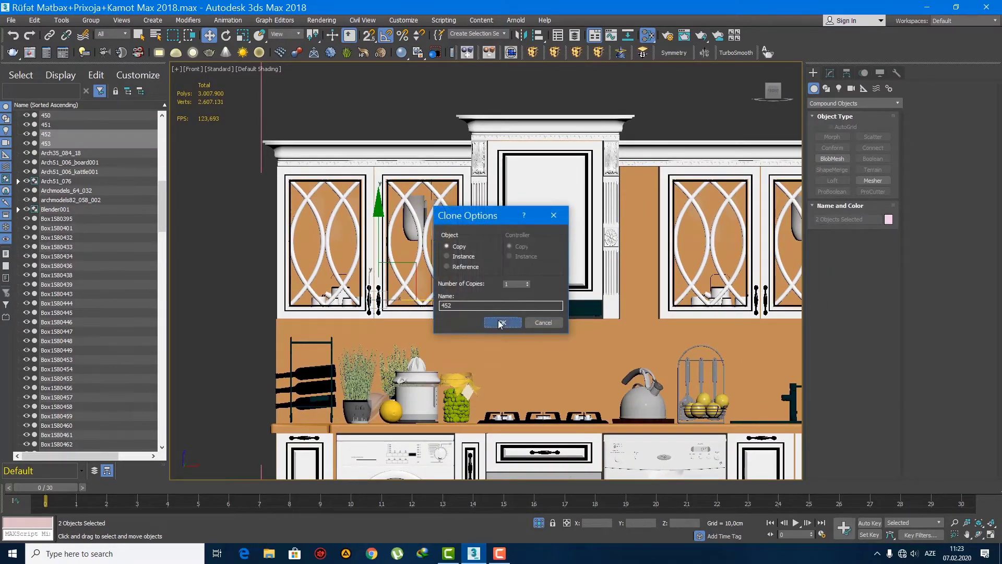
key("Return")
scroll(461, 306, "up", 8)
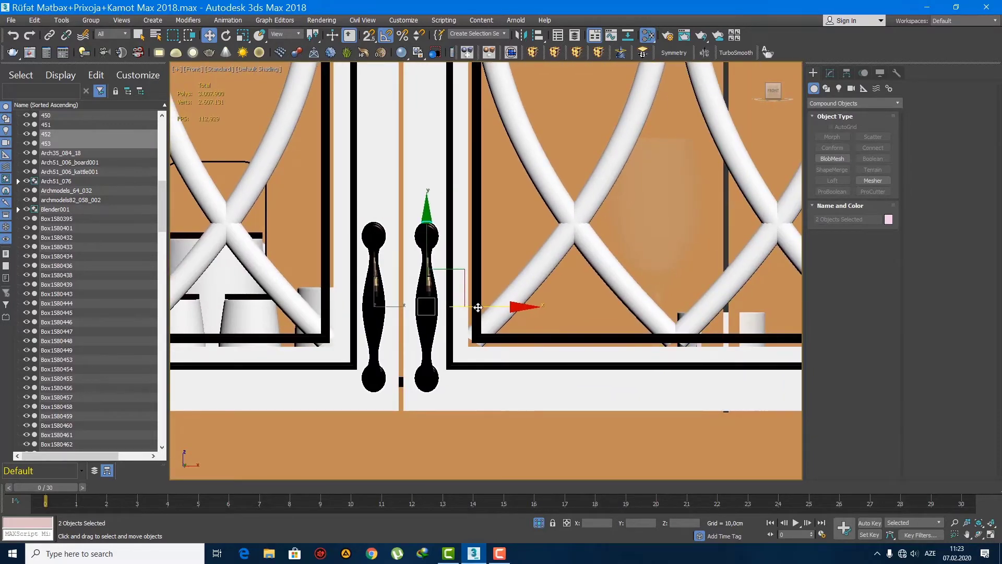
- Copy the handle pair to the tall glass cabinet and lower it to the bottom of the doors' meeting stiles
scroll(476, 307, "down", 10)
middle_click_drag(498, 334, 427, 288)
mouse_move(429, 286)
left_mouse_down("shift")
mouse_move(602, 307)
mouse_move(645, 326)
left_mouse_up("shift")
left_click(505, 325)
scroll(509, 321, "up", 8)
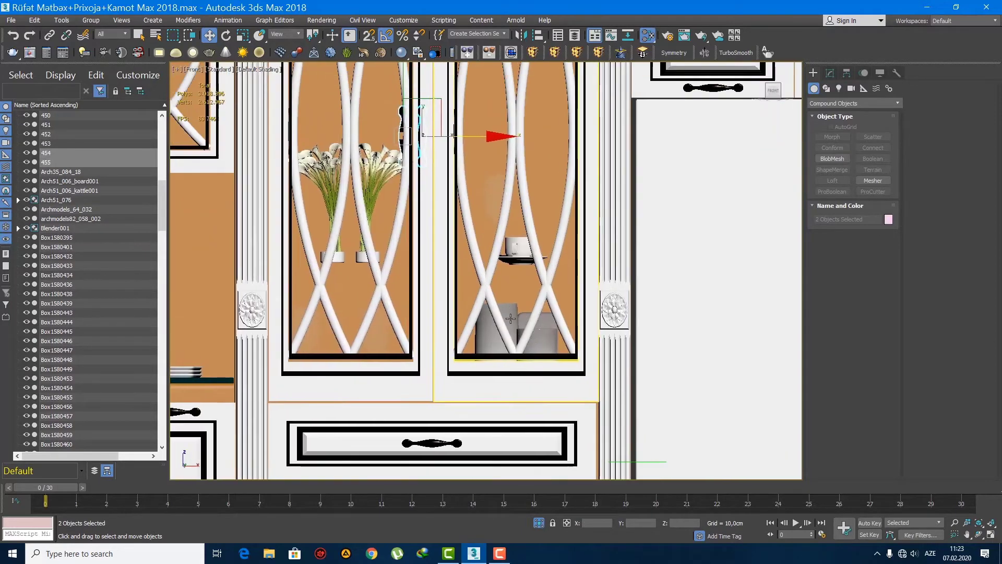
middle_click_drag(511, 318, 512, 323)
left_click_drag(459, 110, 487, 319)
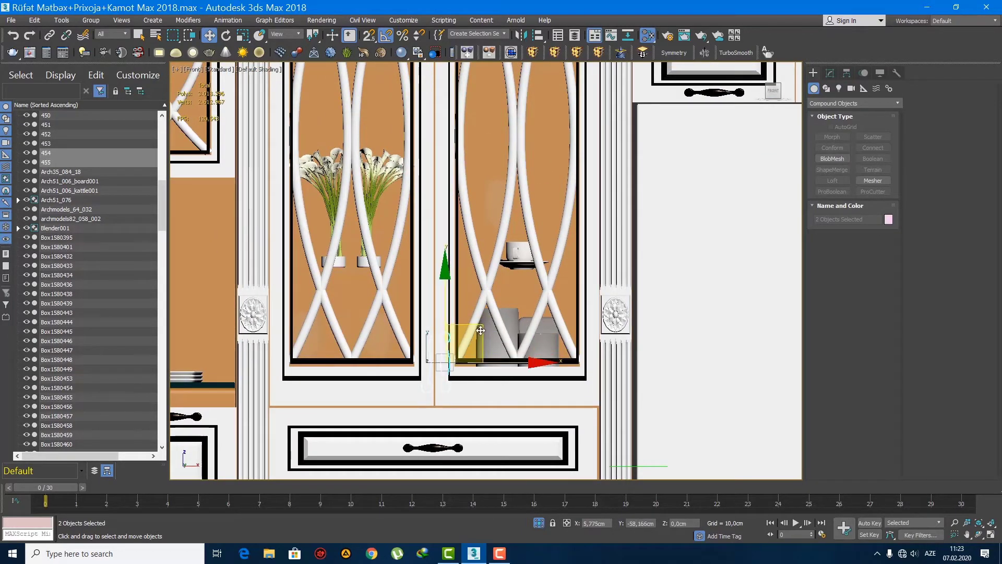
- Move the tall cabinet's handle pair forward in depth until it sits on the face of the glass doors
key("p")
key("z")
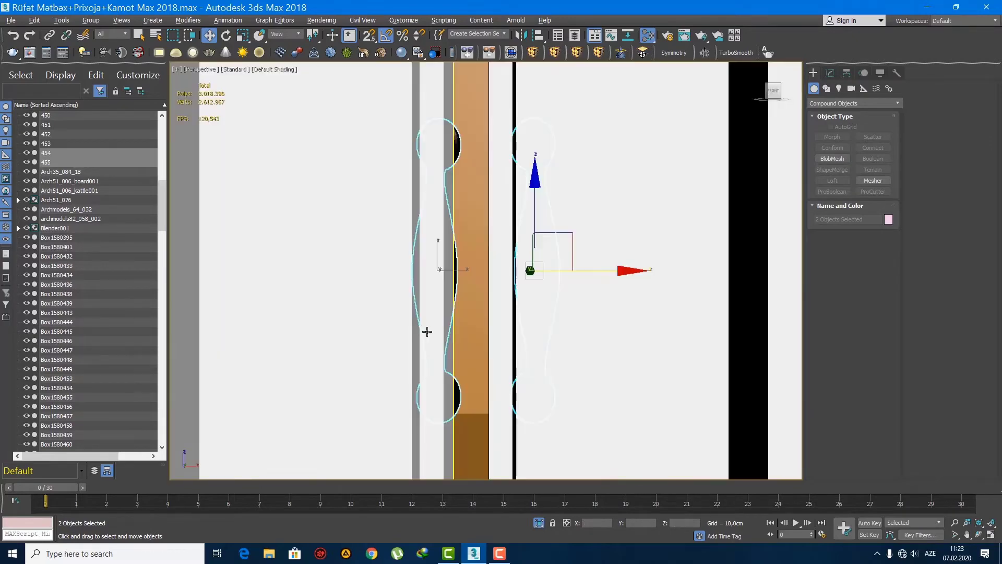
middle_click_drag(319, 267, 359, 298, "alt")
scroll(360, 296, "down", 6)
scroll(392, 277, "down", 5)
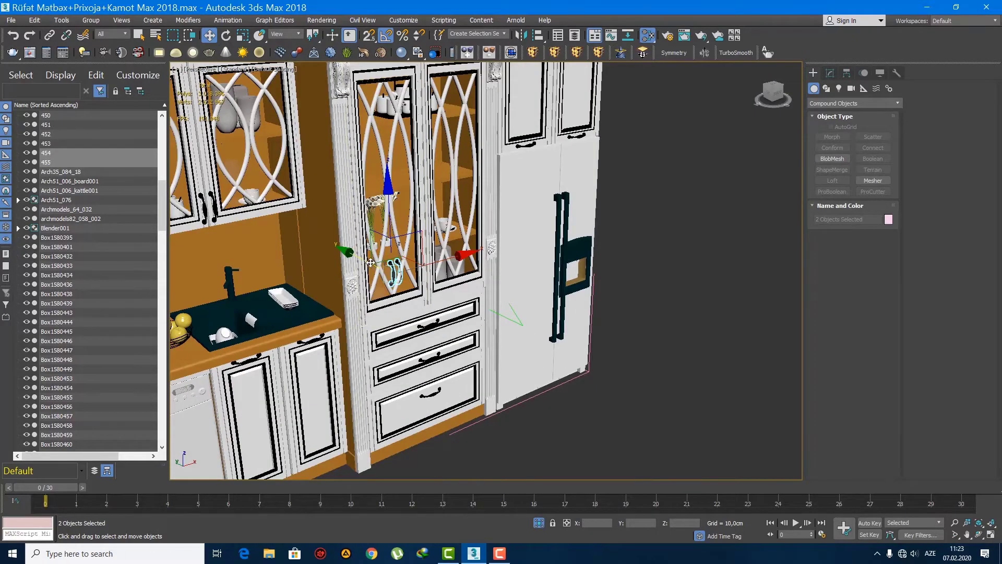
scroll(448, 303, "up", 8)
middle_click_drag(395, 279, 428, 331, "alt")
scroll(534, 337, "down", 5)
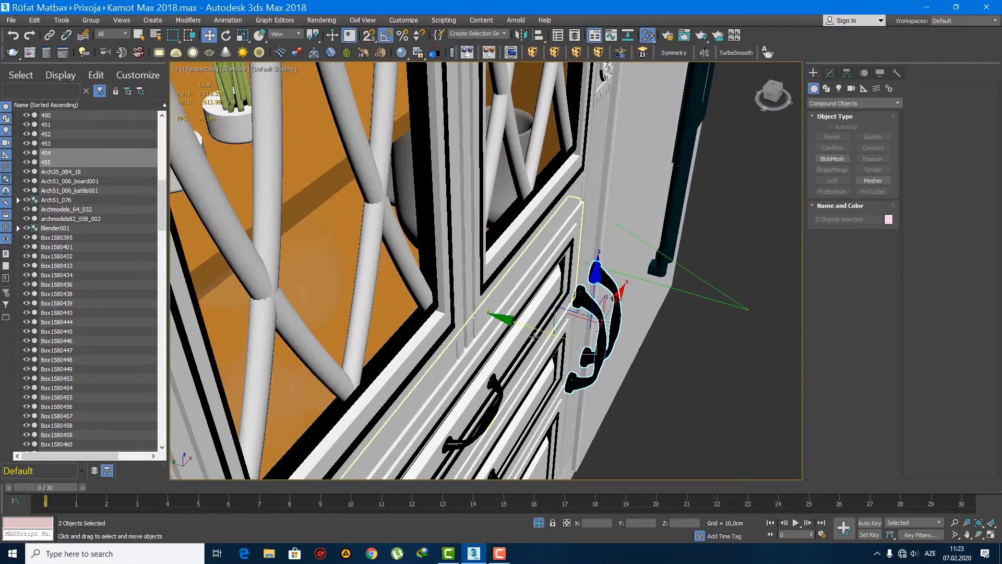
scroll(517, 319, "up", 6)
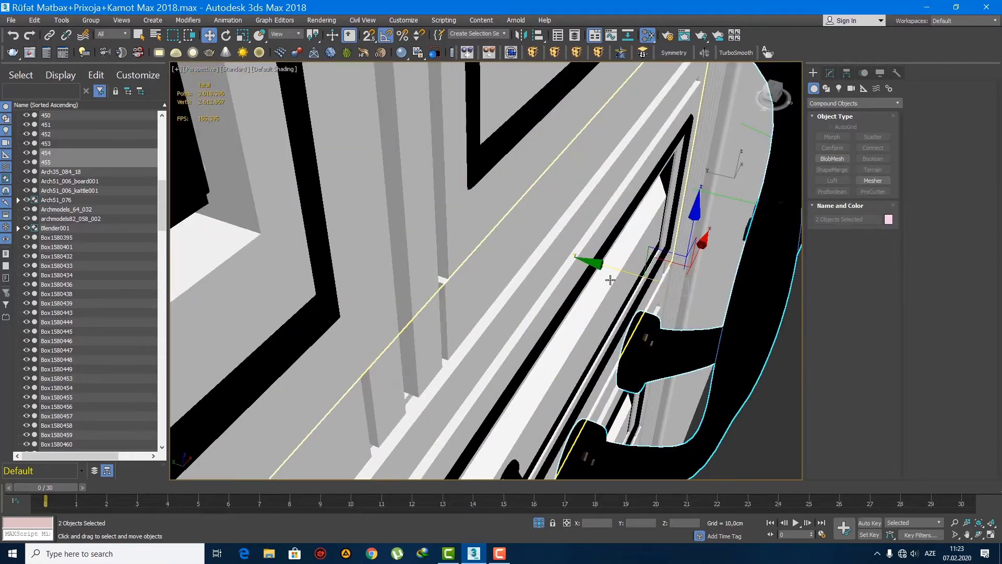
middle_click_drag(610, 280, 350, 228, "alt")
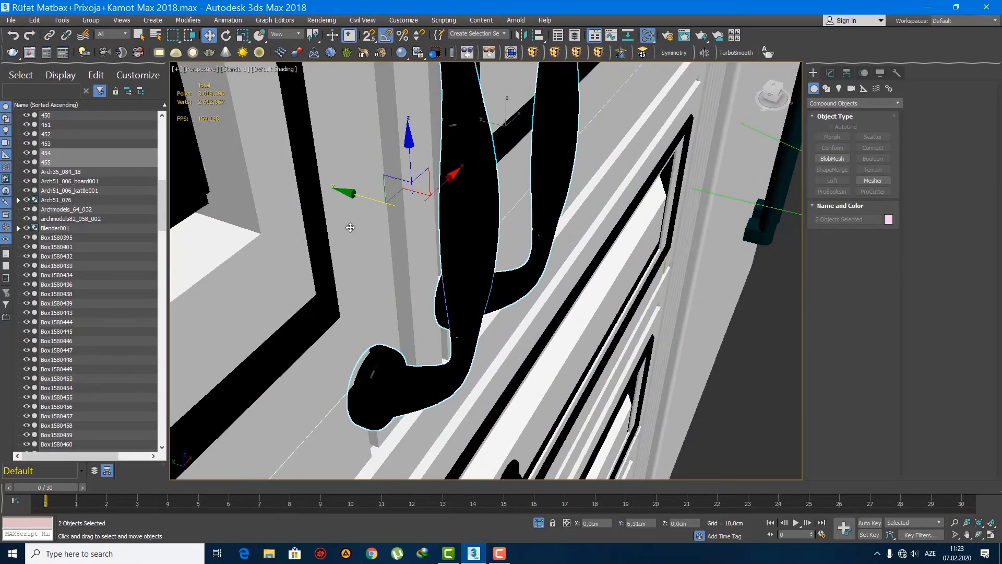
left_click_drag(350, 227, 353, 227)
- Check the tall cabinet handles' fit and alignment around the door seam, and review the whole kitchen front
scroll(391, 253, "down", 8)
middle_click_drag(444, 277, 464, 283, "alt")
scroll(407, 253, "up", 5)
scroll(464, 283, "up", 3)
key("f")
scroll(465, 318, "up", 3)
middle_click_drag(504, 316, 474, 324)
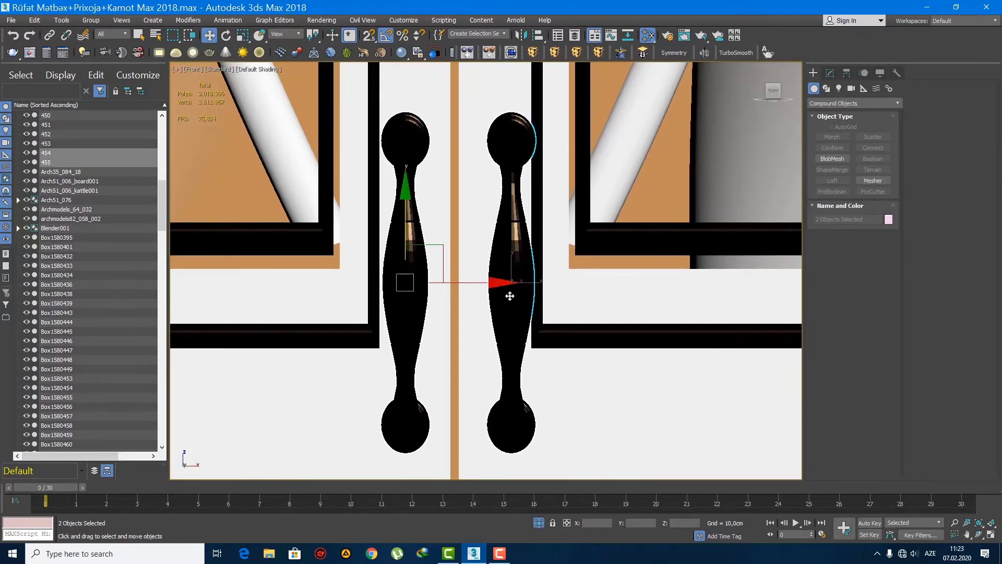
key("p")
key("z")
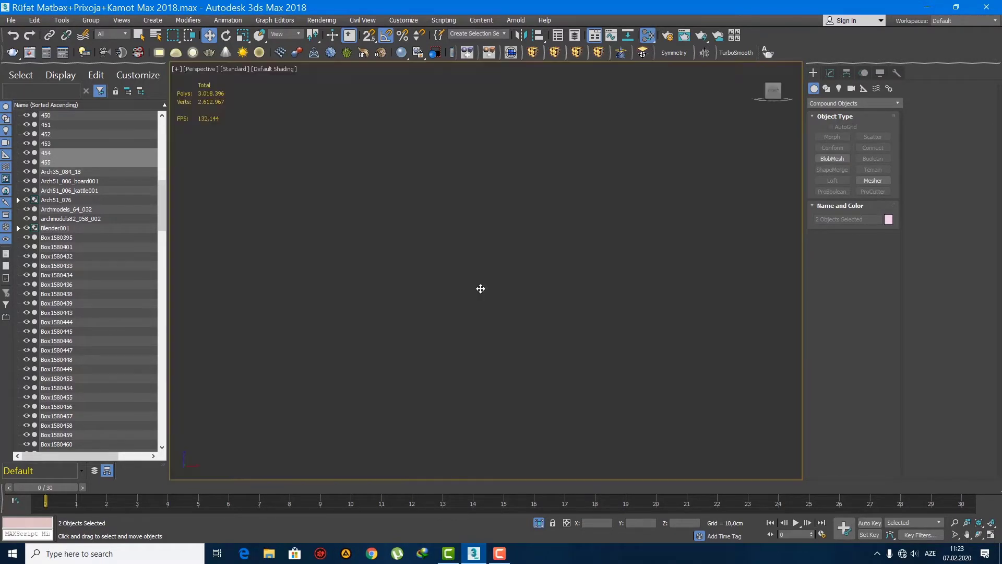
key("q")
scroll(517, 329, "down", 10)
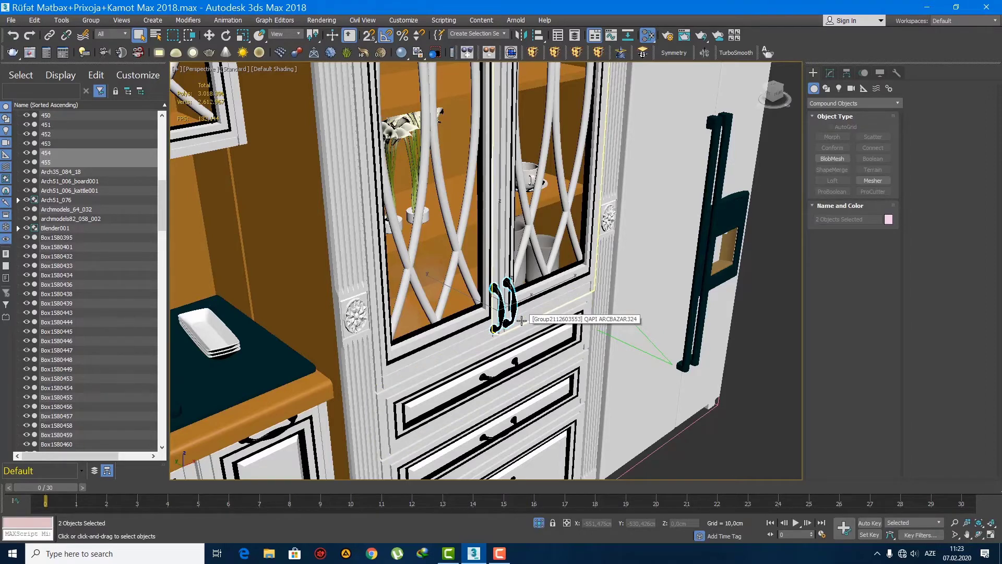
scroll(521, 319, "down", 10)
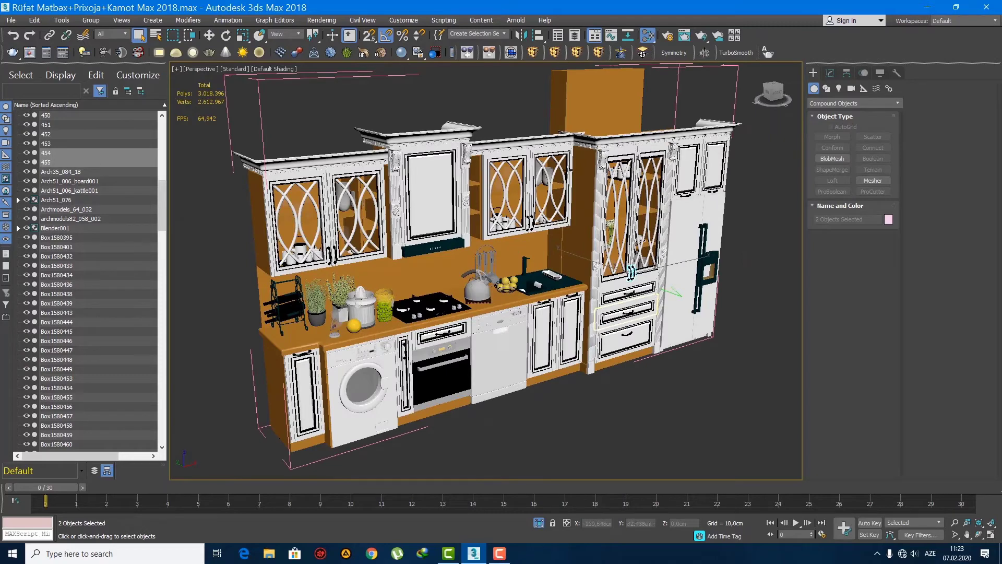
- Select the tall box above the glass cabinet and close its open Matbax group
left_click(594, 121)
left_click(102, 21)
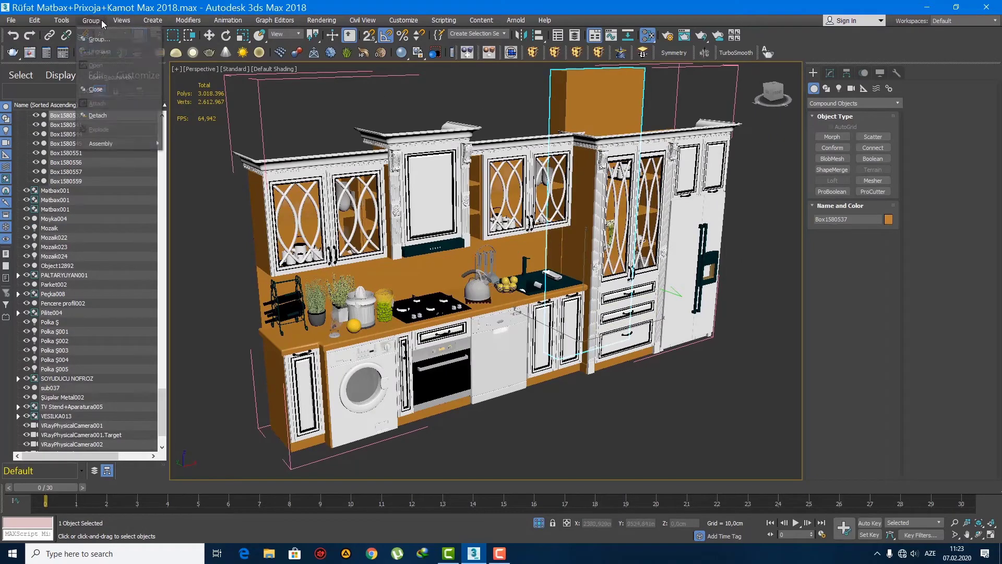
left_click(107, 92)
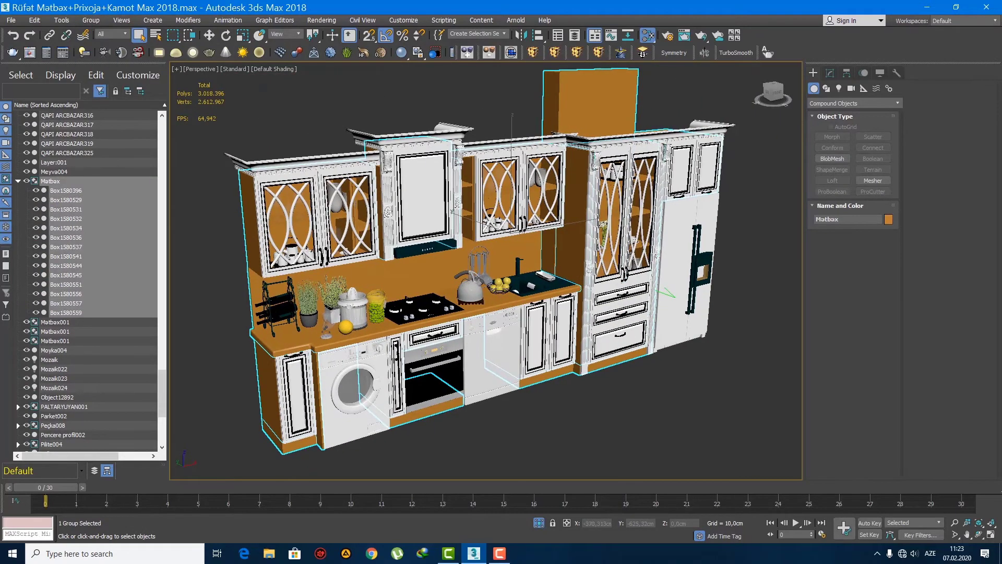
- Assign the Ağ Laminat material to the whole Matbax group, return to the model and clear the selection
key("m")
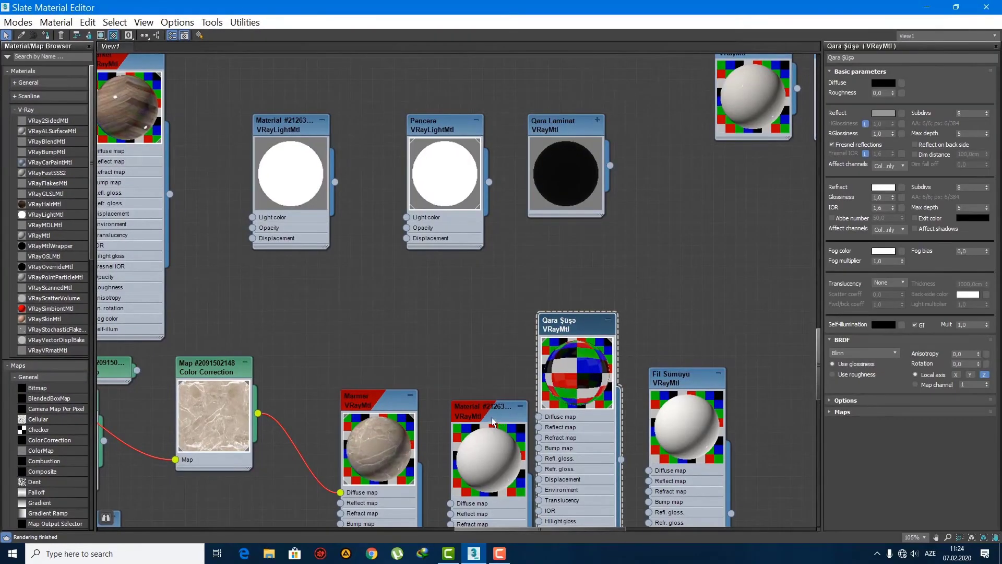
scroll(542, 237, "down", 5)
middle_click_drag(496, 300, 590, 63)
scroll(507, 248, "up", 4)
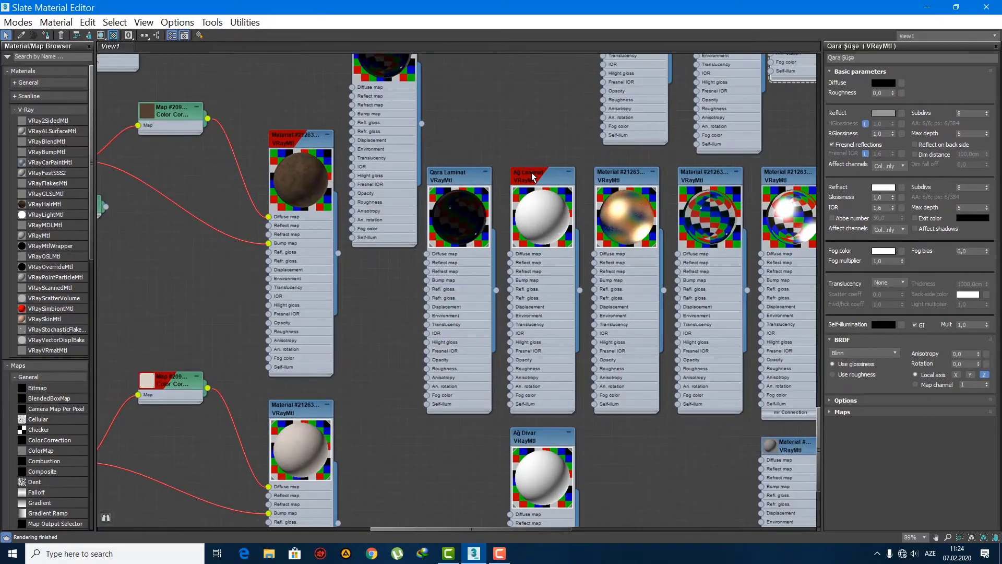
double_click(530, 178)
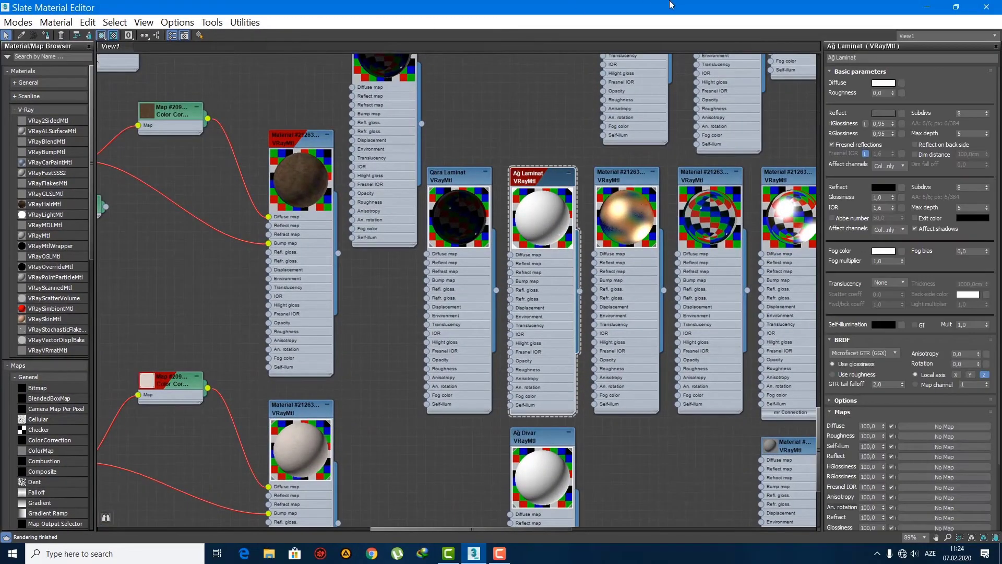
left_click(935, 5)
scroll(502, 356, "up", 3)
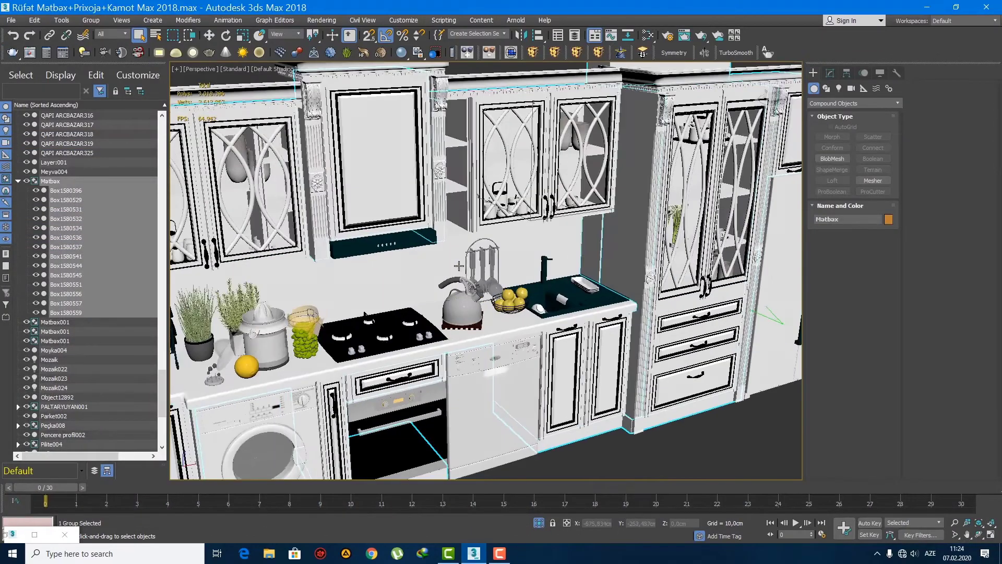
scroll(525, 339, "down", 3)
left_click(557, 354)
- Open the Matbax group and select the combined worktop and backsplash piece inside it
scroll(556, 354, "down", 5)
scroll(548, 345, "up", 5)
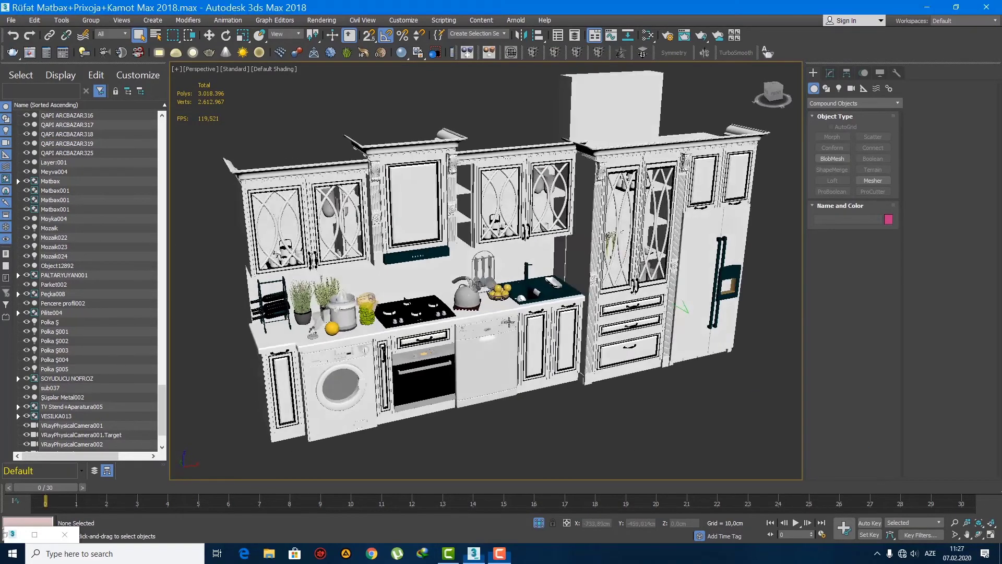
scroll(482, 329, "down", 2)
left_click(452, 269)
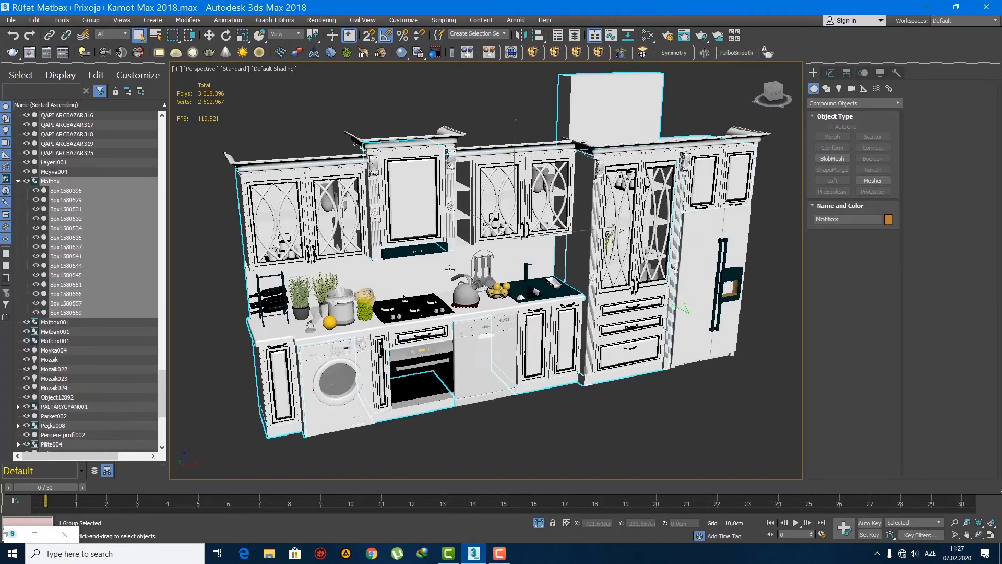
scroll(450, 270, "up", 3)
scroll(430, 284, "down", 4)
scroll(433, 278, "up", 3)
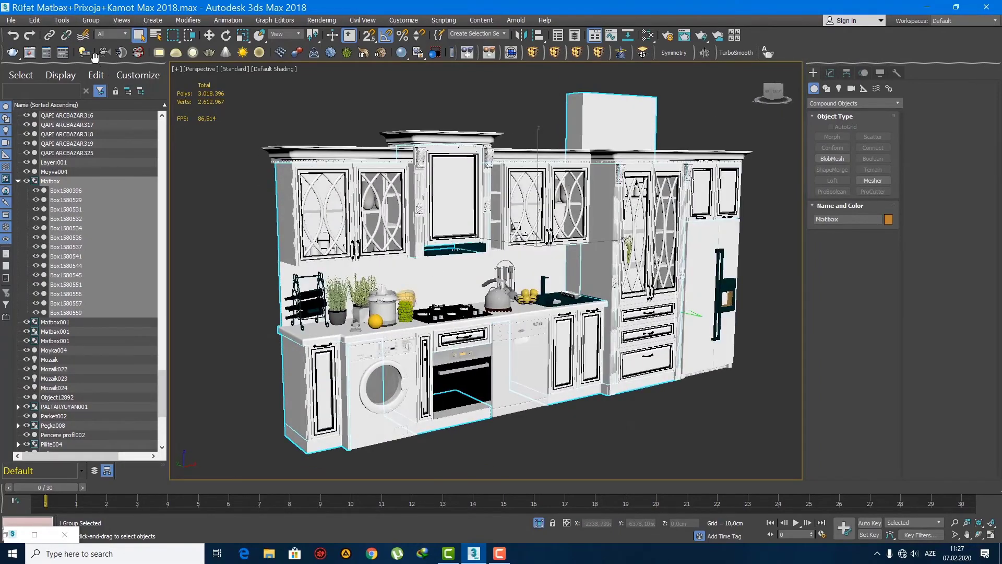
left_click(92, 22)
left_click(97, 66)
left_click(436, 279)
scroll(437, 282, "up", 4)
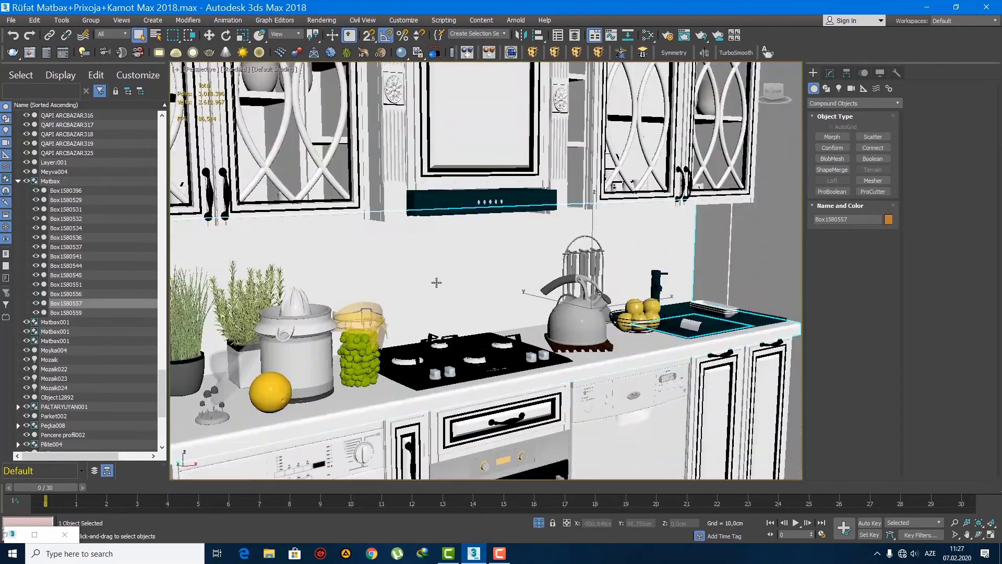
scroll(437, 282, "down", 6)
scroll(451, 290, "up", 4)
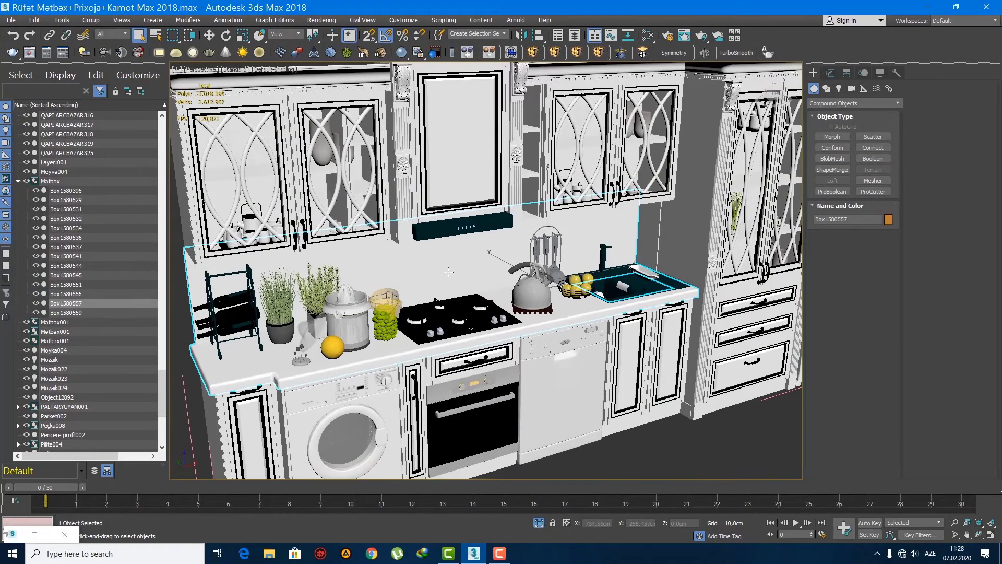
- Tint the Ağ Laminat material's diffuse colour to a warm beige of about RGB 220, 198, 173 and return to the model
key("m")
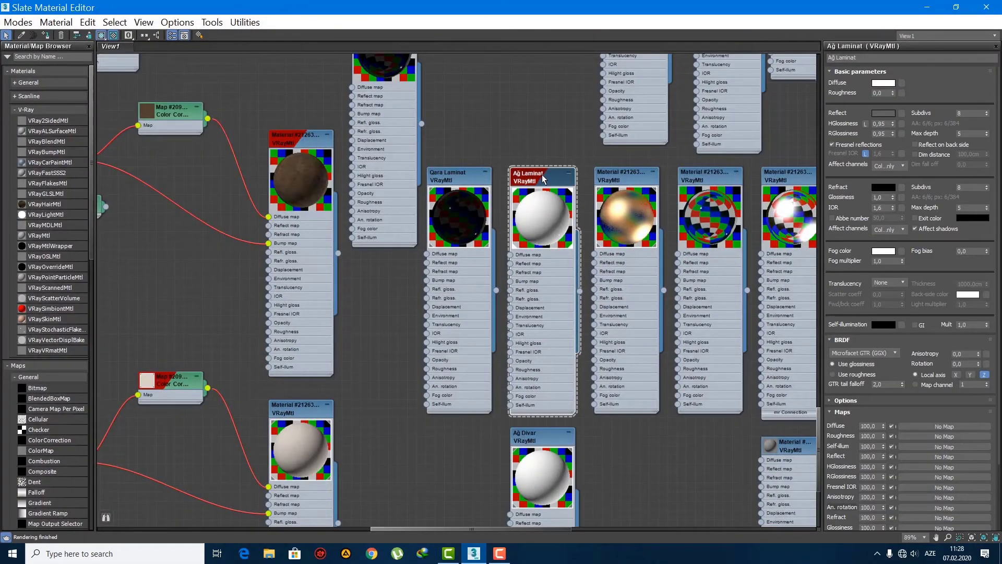
left_click(887, 84)
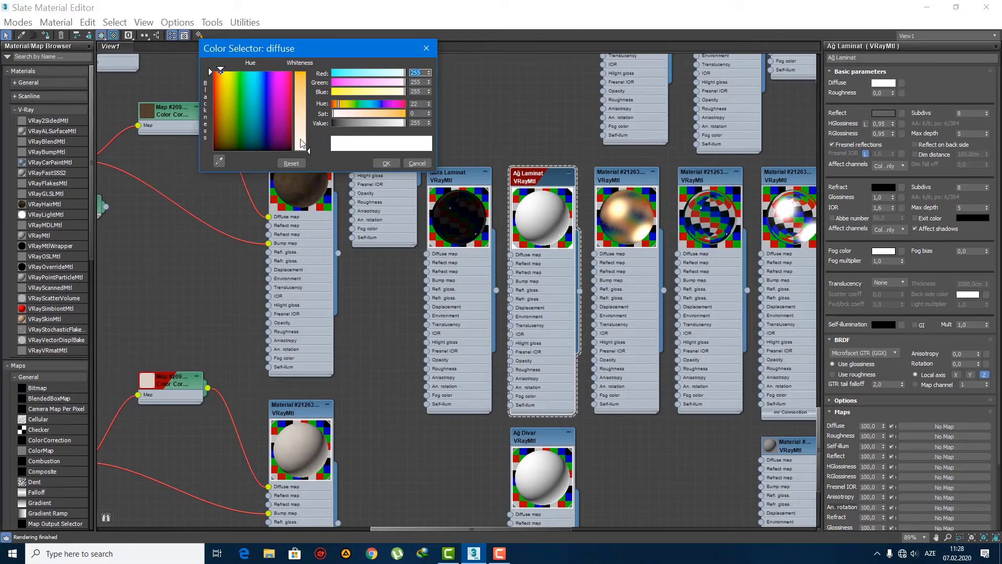
left_click(397, 123)
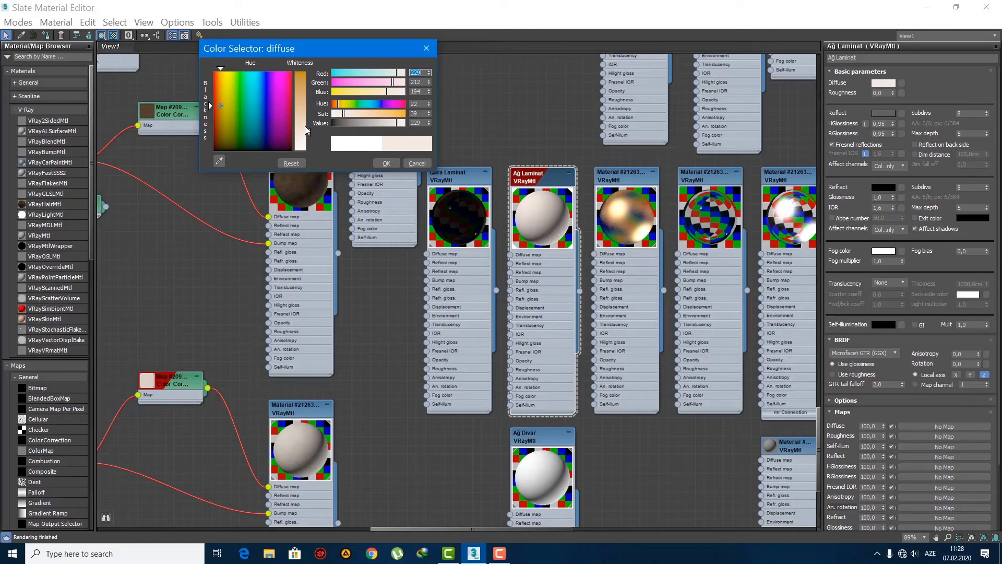
left_click(389, 160)
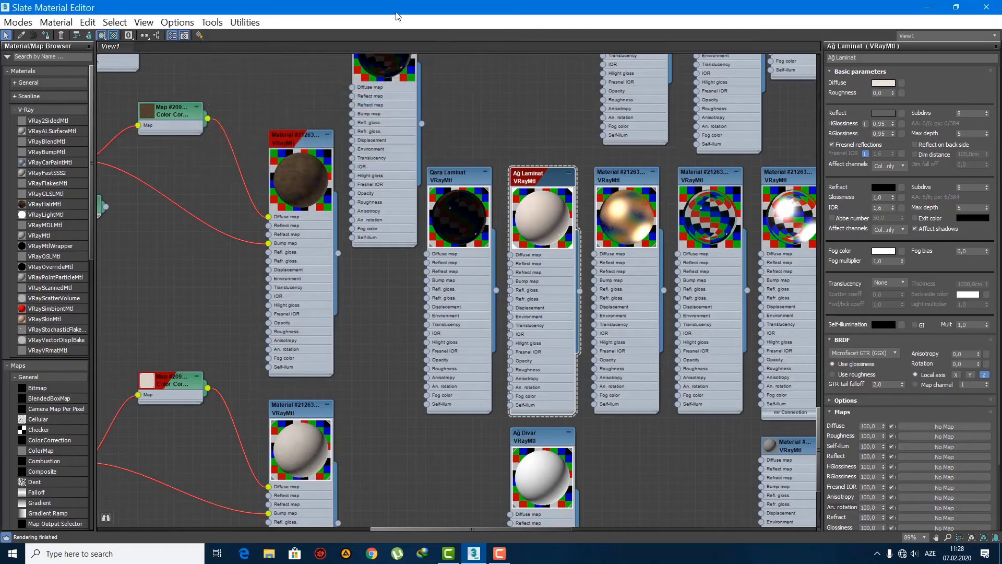
double_click(400, 5)
key("m")
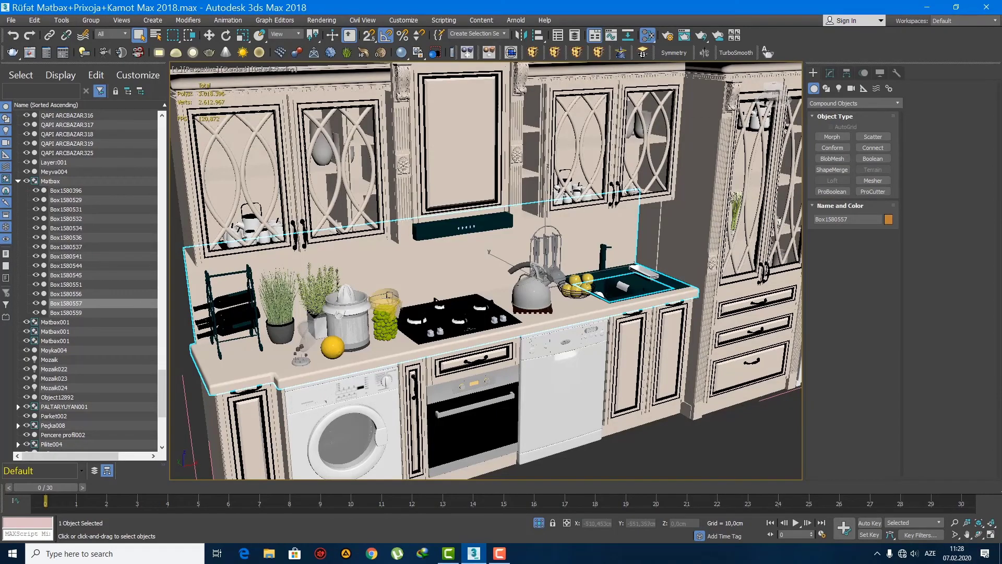
- Refine the Ağ Laminat diffuse colour to a slightly darker, less saturated warm off-white and apply it
key("m")
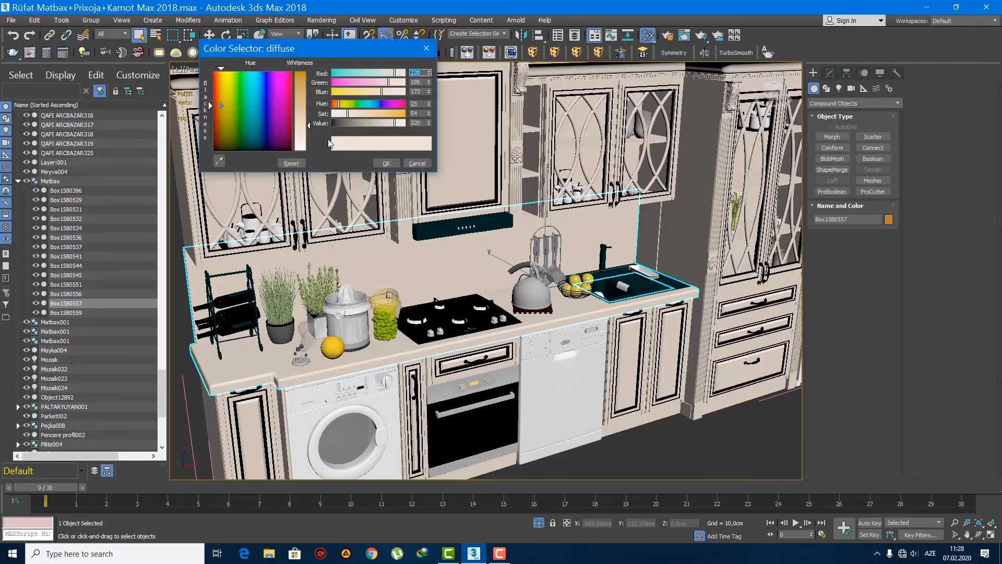
left_click(387, 125)
left_click(308, 128)
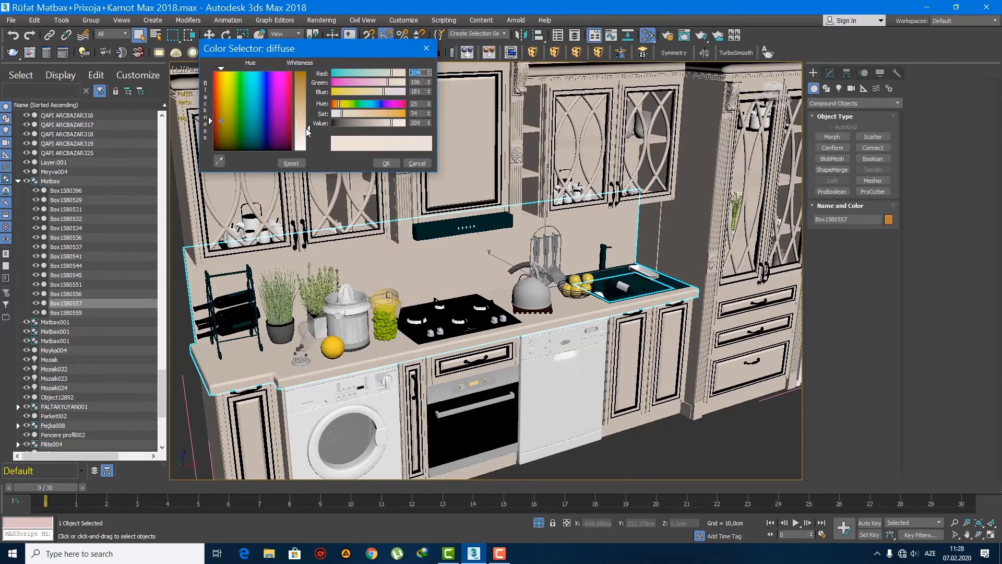
left_click_drag(308, 129, 309, 136)
left_click(386, 163)
scroll(497, 288, "down", 3)
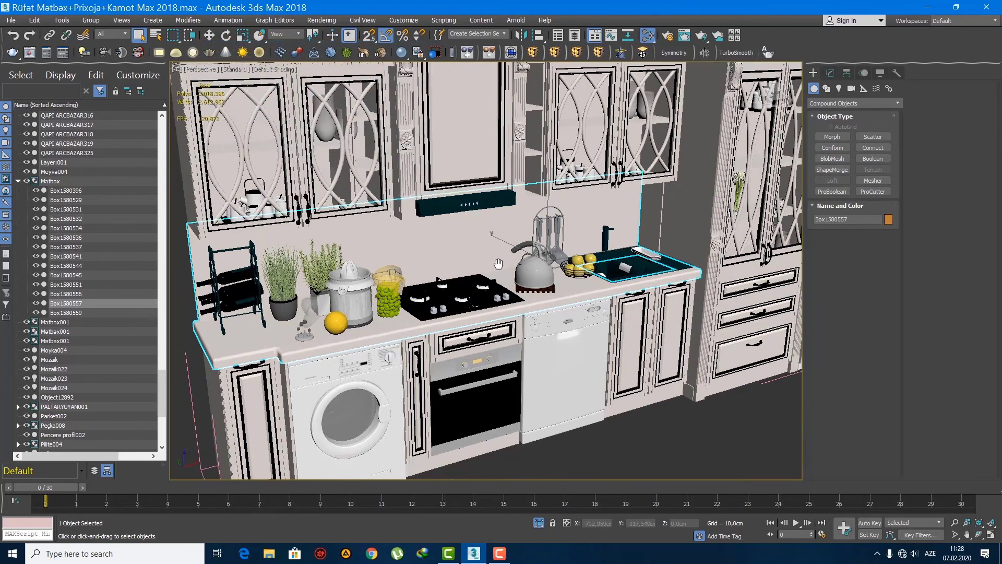